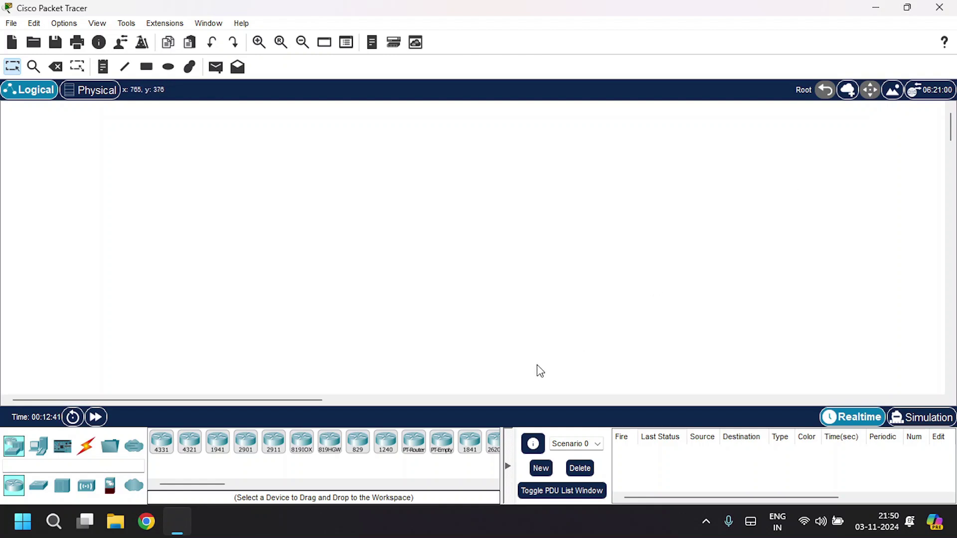
- Place three PT-Router routers in a row across the workspace, with a Switch-PT switch below each one
drag(414, 441, 678, 138)
click(43, 491)
drag(189, 441, 241, 262)
drag(190, 442, 492, 253)
drag(189, 441, 132, 306)
- Place two servers below the first switch, a server and a PC below the second, and two PCs below the third
click(38, 448)
drag(218, 442, 281, 341)
drag(218, 441, 412, 315)
drag(161, 441, 561, 326)
drag(161, 441, 792, 322)
- Connect Server0 and Server1 to Switch0 using automatically chosen connection types
click(86, 446)
click(161, 441)
click(132, 302)
click(231, 245)
click(161, 442)
click(280, 341)
click(231, 244)
- Connect Server2 and PC0 to Switch1 using automatically chosen connection types
click(412, 314)
click(482, 236)
click(161, 441)
click(560, 325)
click(483, 236)
- Connect PC1 and PC2 to Switch2 using automatically chosen connection types
click(161, 442)
click(665, 320)
click(709, 242)
click(161, 441)
click(791, 318)
click(711, 243)
- Connect each of the three switches to the router above it with automatic links, and shift Server1 slightly upward
click(161, 441)
click(232, 245)
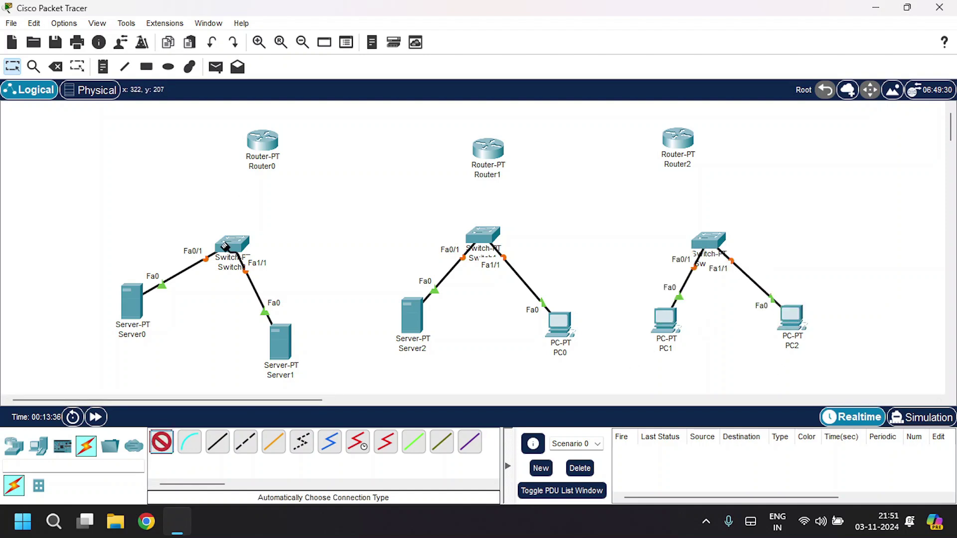
click(262, 140)
drag(280, 341, 281, 319)
click(161, 441)
click(263, 140)
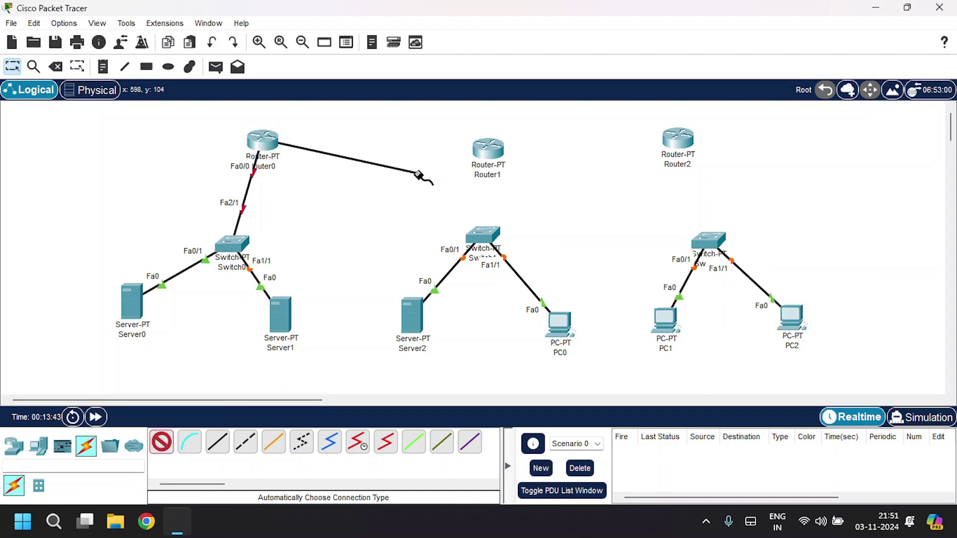
click(488, 148)
click(482, 235)
click(161, 441)
click(708, 241)
click(677, 138)
- Link Router0 to Router1 and Router1 to Router2 using automatically chosen connections
click(161, 441)
click(263, 139)
click(487, 148)
click(164, 442)
click(488, 149)
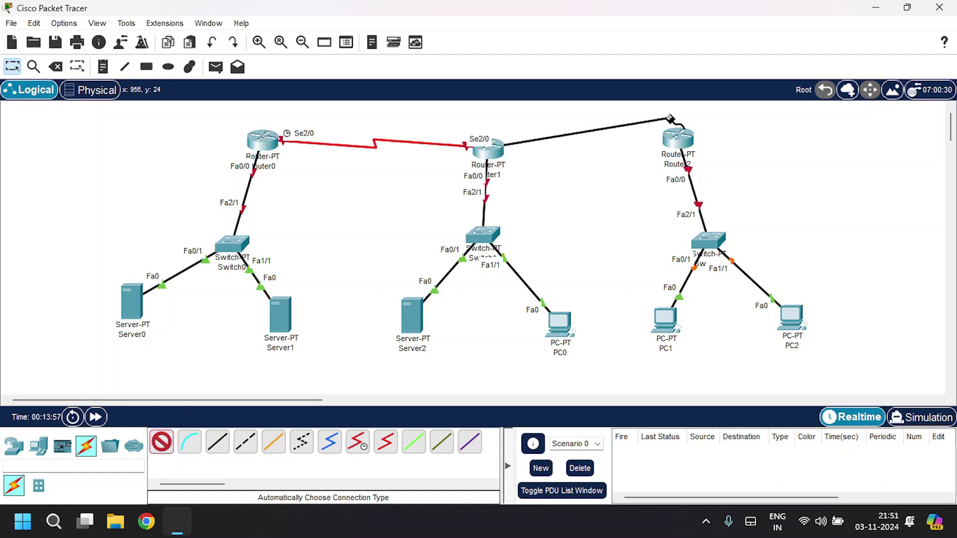
click(678, 138)
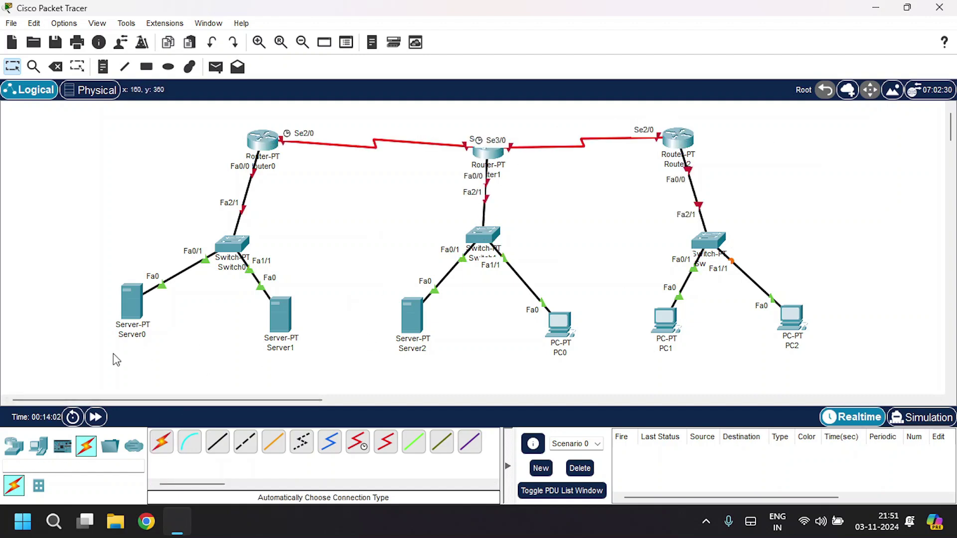
- Rename Server0 as Web Server by editing its label in the topology
click(128, 335)
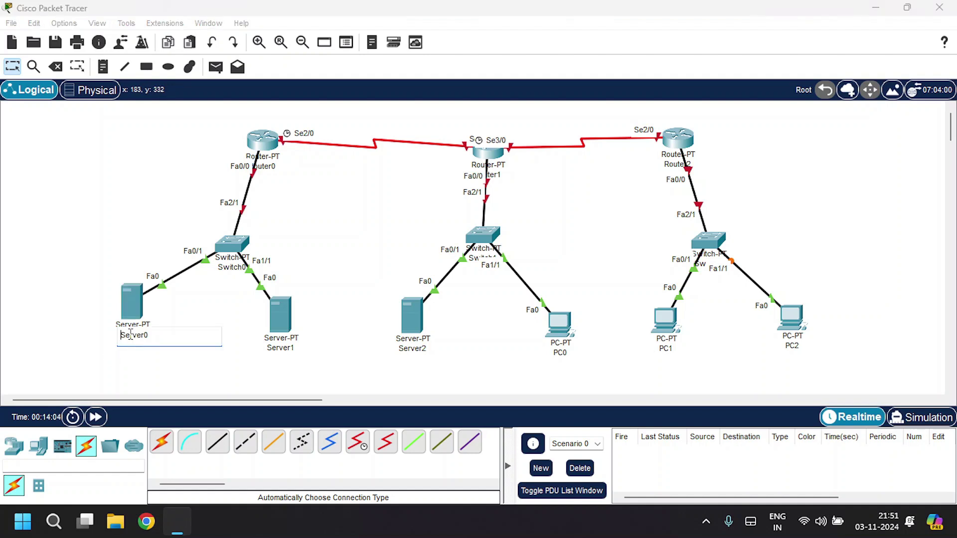
key(BackSpace)
key(BackSpace)
key(BackSpace)
key(BackSpace)
key(BackSpace)
key(BackSpace)
text(Web Server)
- Rename Server1 as DNS Server and Server2 as DHCP Server
click(284, 349)
key(ctrl+a)
key(BackSpace)
text(DNS Server)
click(420, 347)
key(ctrl+a)
key(BackSpace)
text(DH)
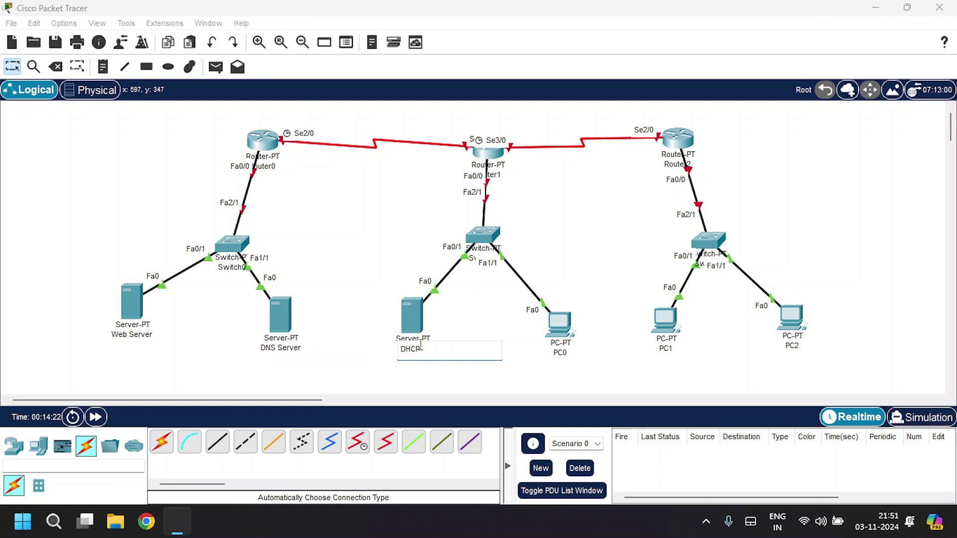
click(354, 256)
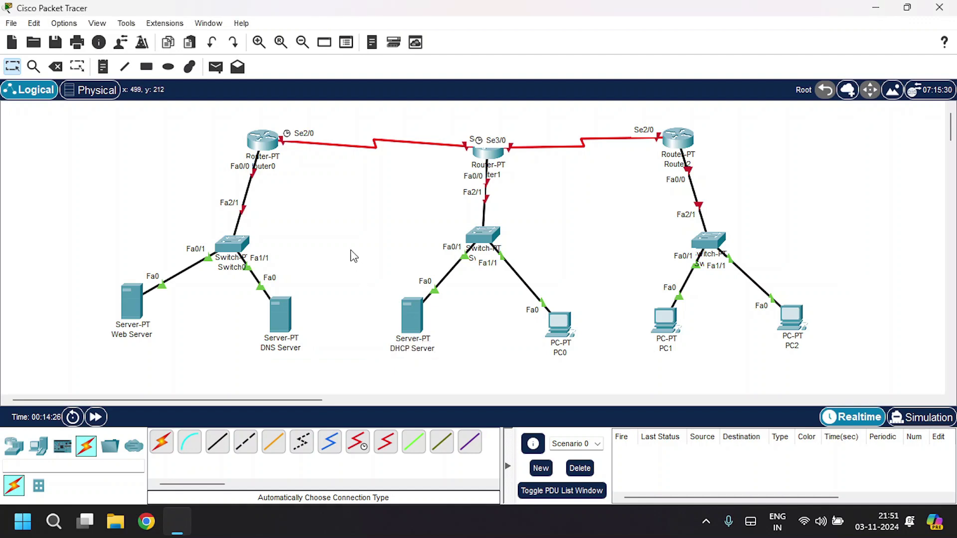
- Give the Web Server the static IPv4 address 10.10.10.1, the default subnet mask 255.0.0.0 and default gateway 10.10.10.0
click(138, 309)
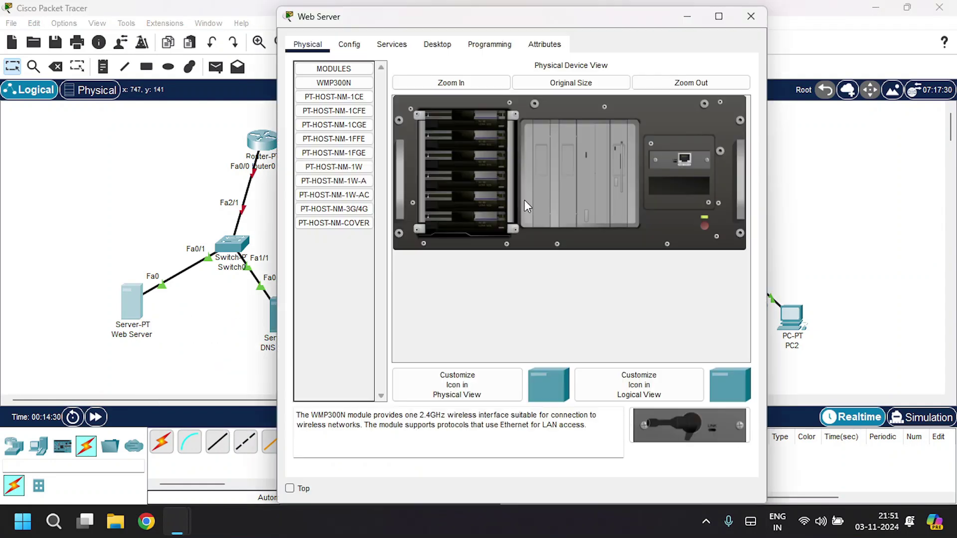
click(437, 45)
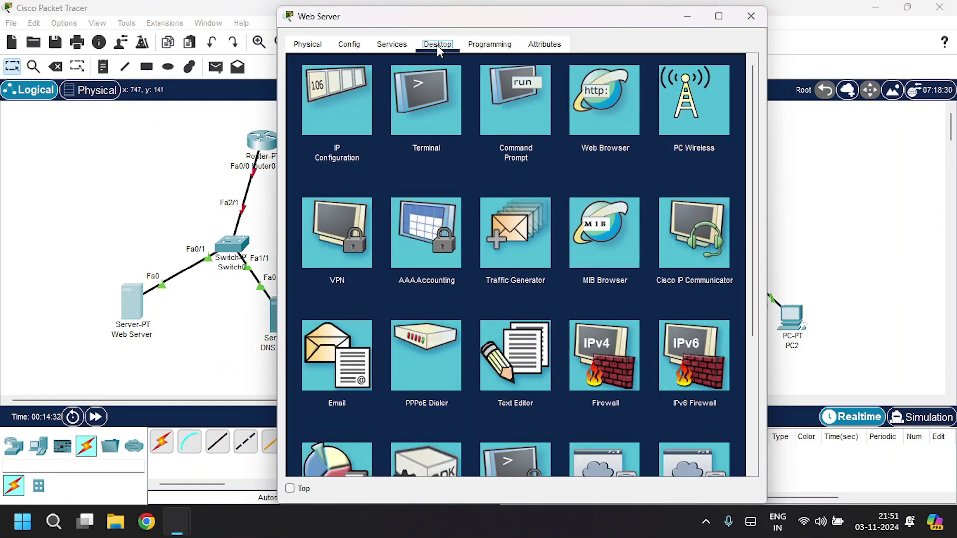
click(335, 109)
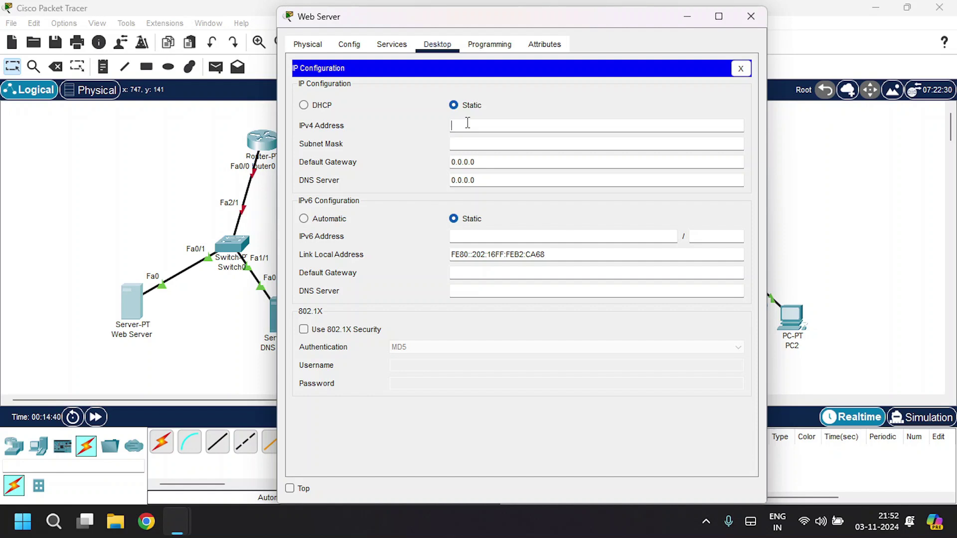
text(0.10.10.1)
key(Tab)
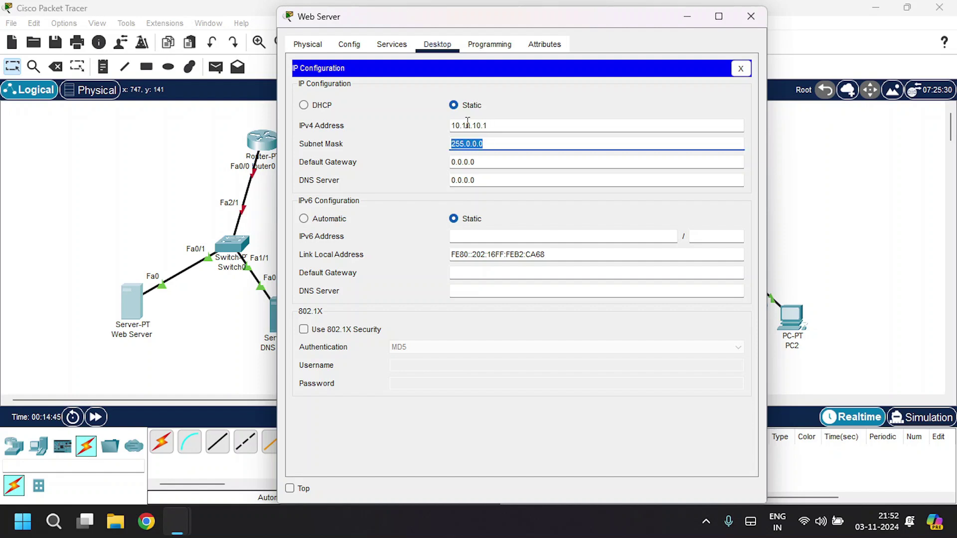
key(Tab)
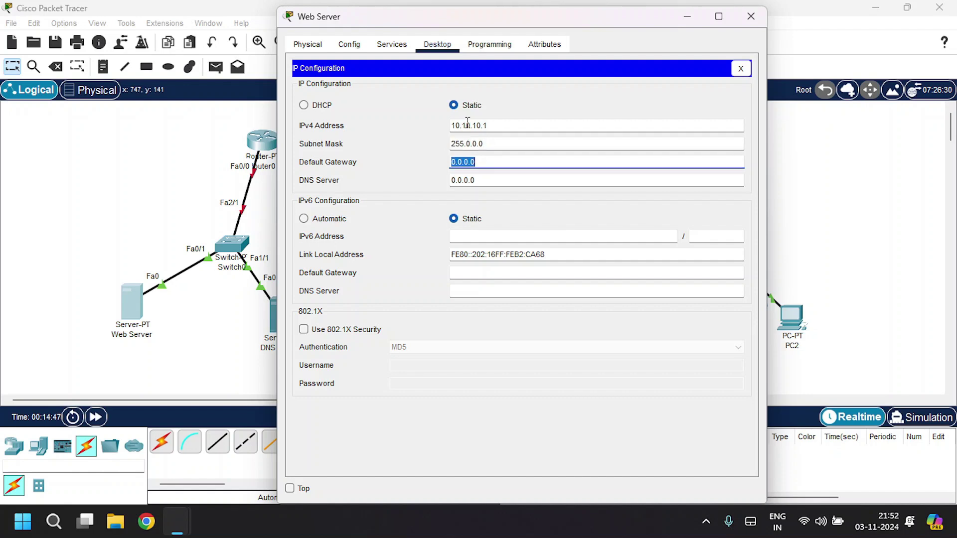
key(BackSpace)
text(10.10.10.0)
- Change the centered heading in the Web Server's HTTP index.html page to Youtube, save the file and close the server's window
click(393, 46)
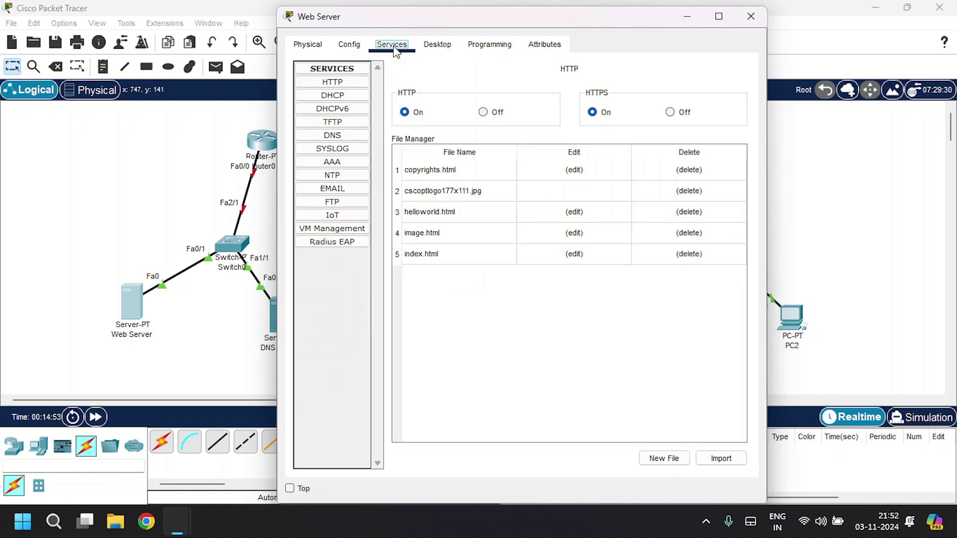
click(331, 82)
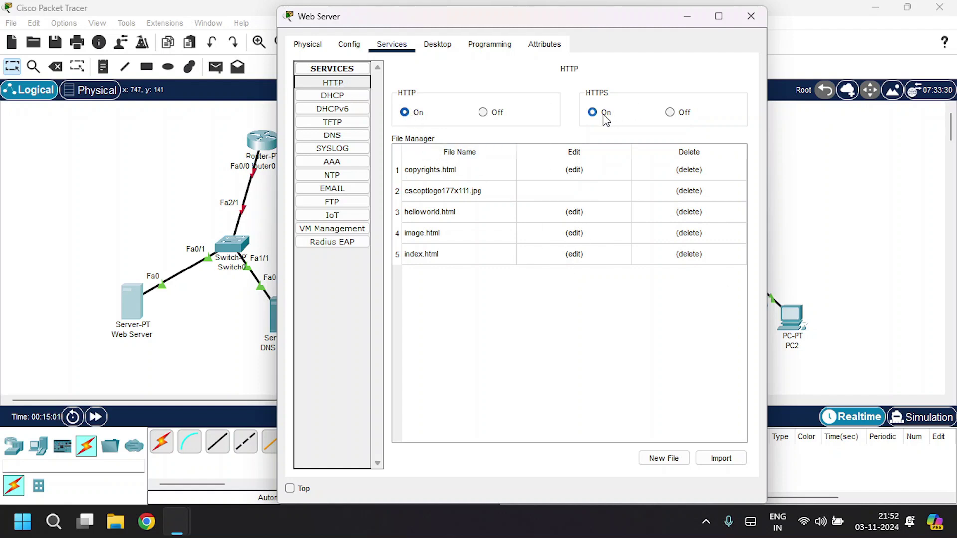
click(553, 253)
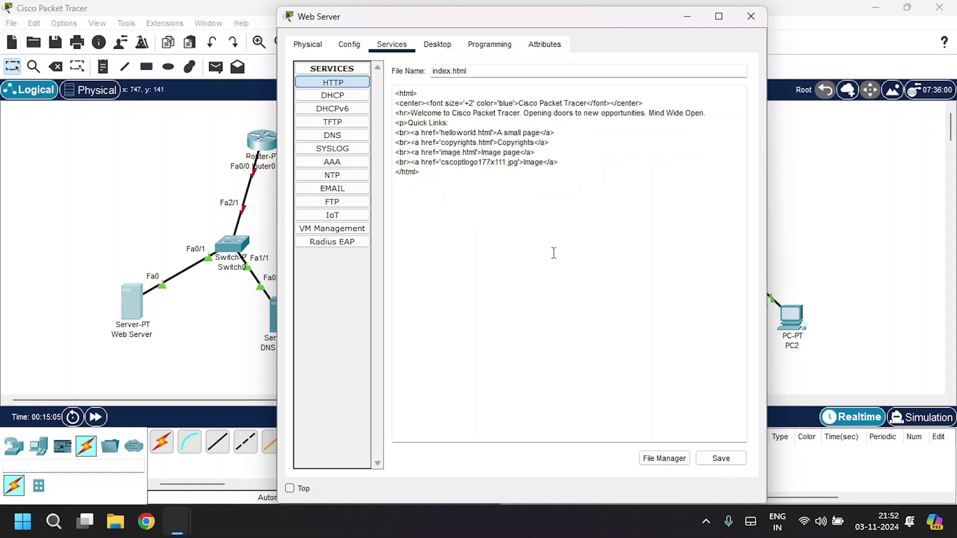
drag(520, 102, 592, 102)
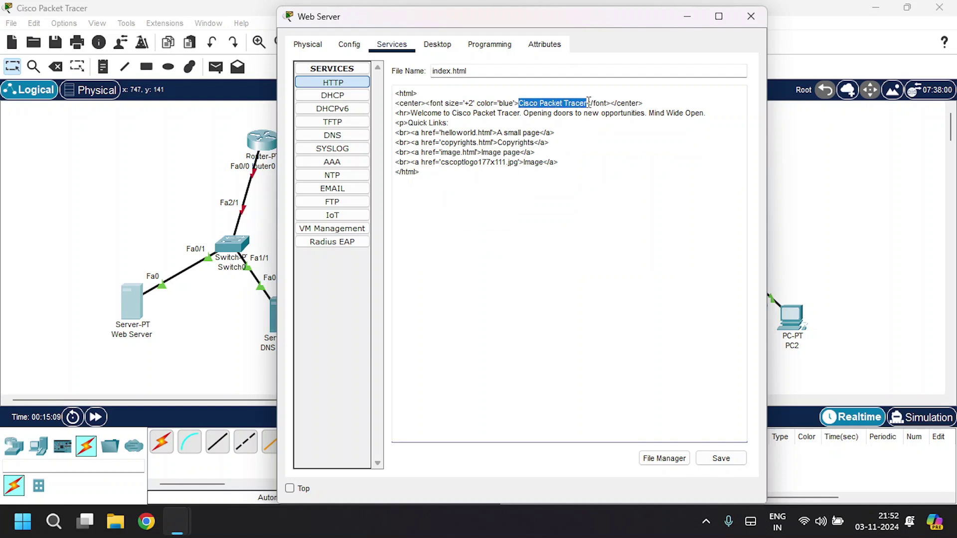
key(BackSpace)
text(YOutube)
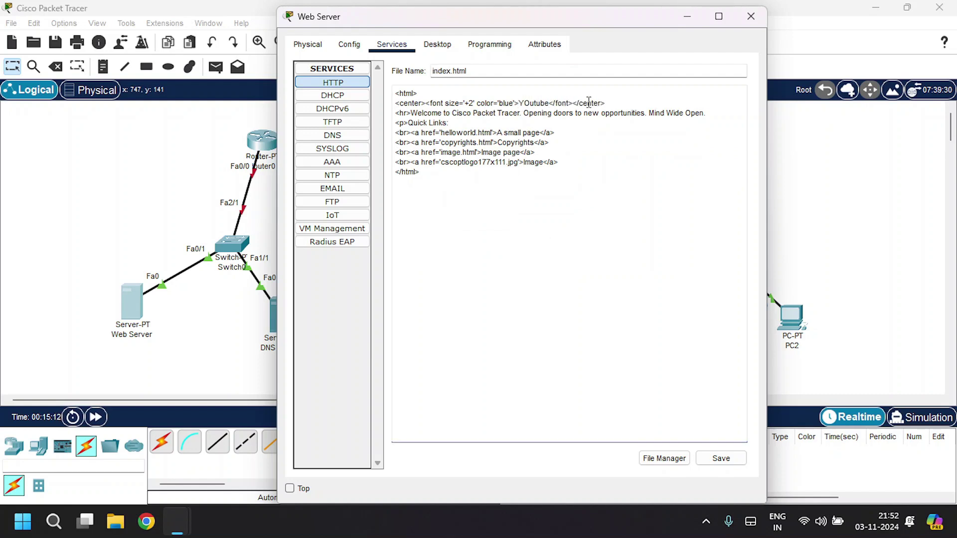
key(BackSpace)
text(o)
click(720, 462)
click(721, 459)
click(545, 280)
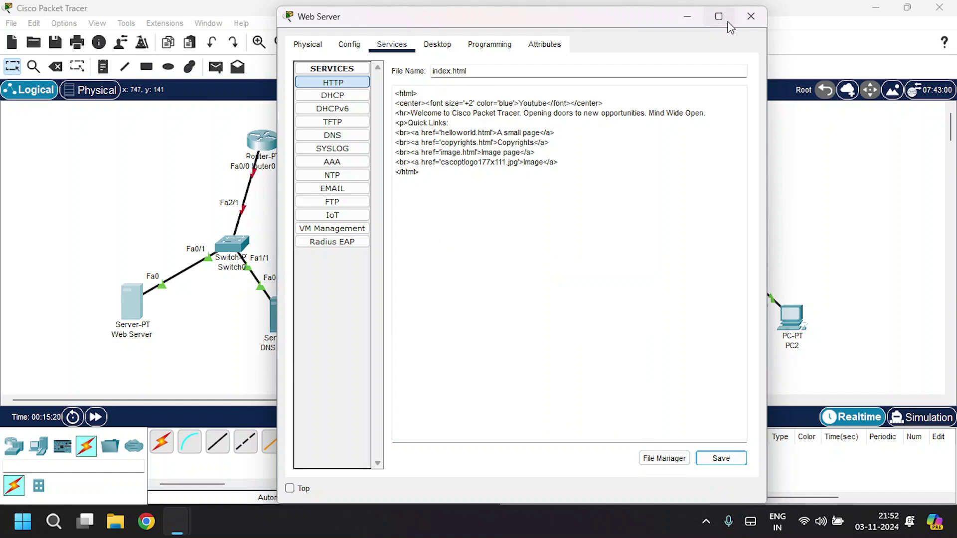
click(741, 21)
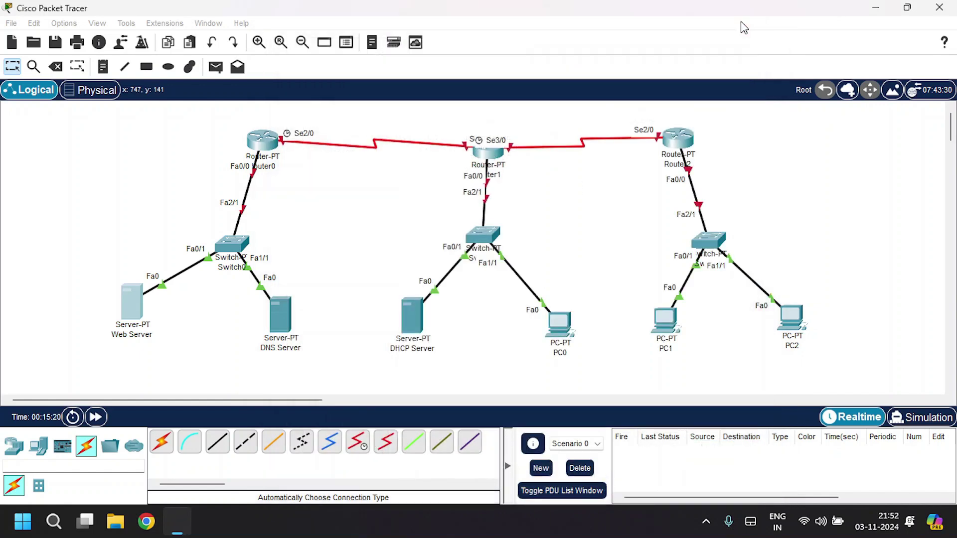
- Give the DNS Server the static IPv4 address 10.10.10.2, the default subnet mask 255.0.0.0 and default gateway 10.10.10.0
click(280, 319)
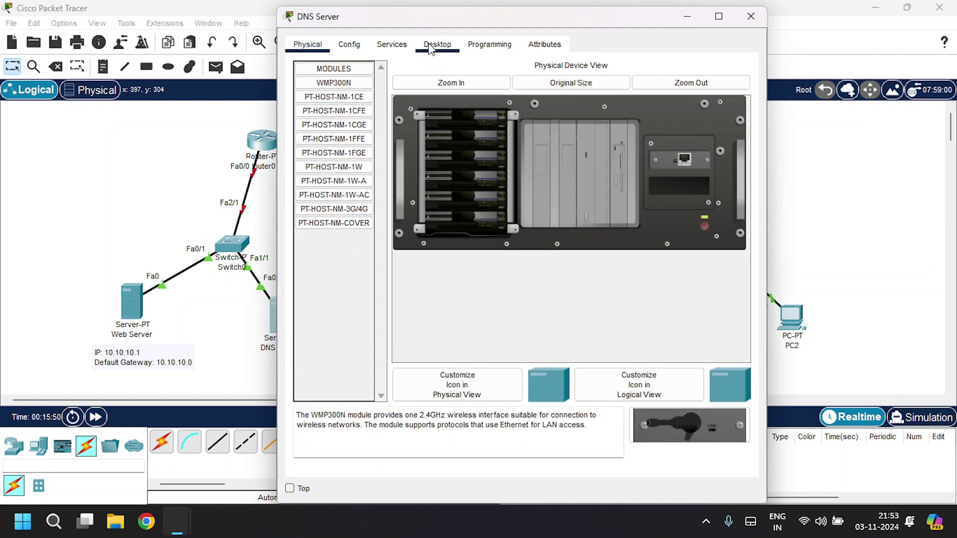
click(429, 45)
click(330, 118)
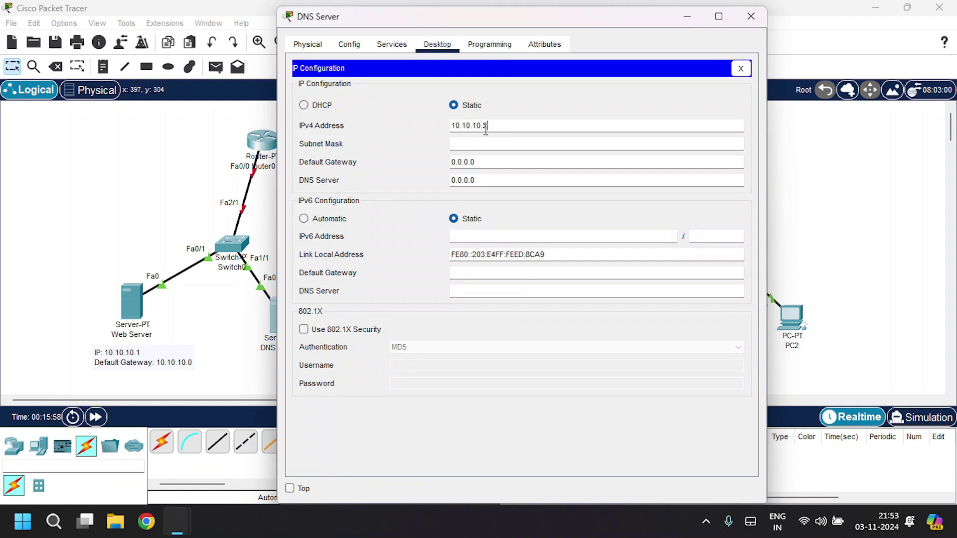
key(Tab)
key(Tab)
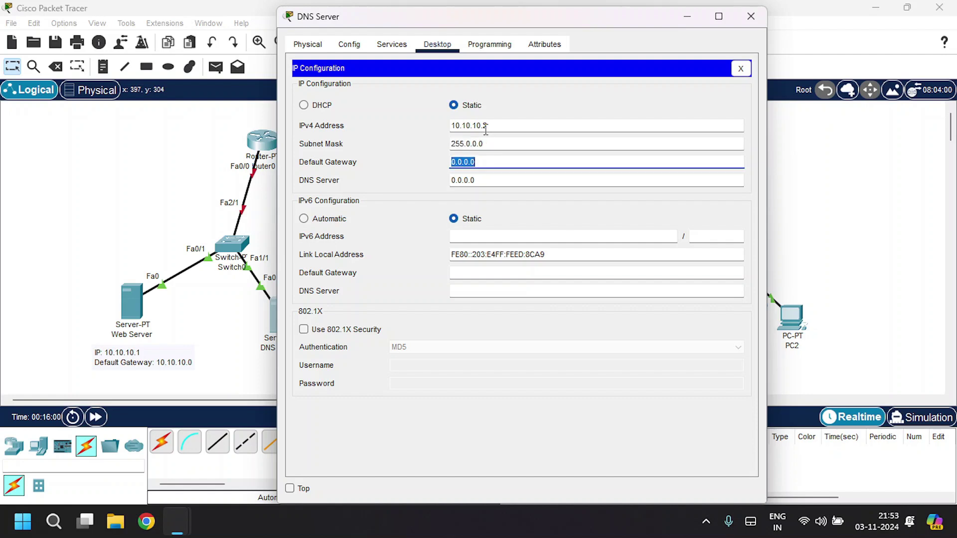
text(10.10.1)
- Turn on the DNS service on the DNS Server
click(399, 46)
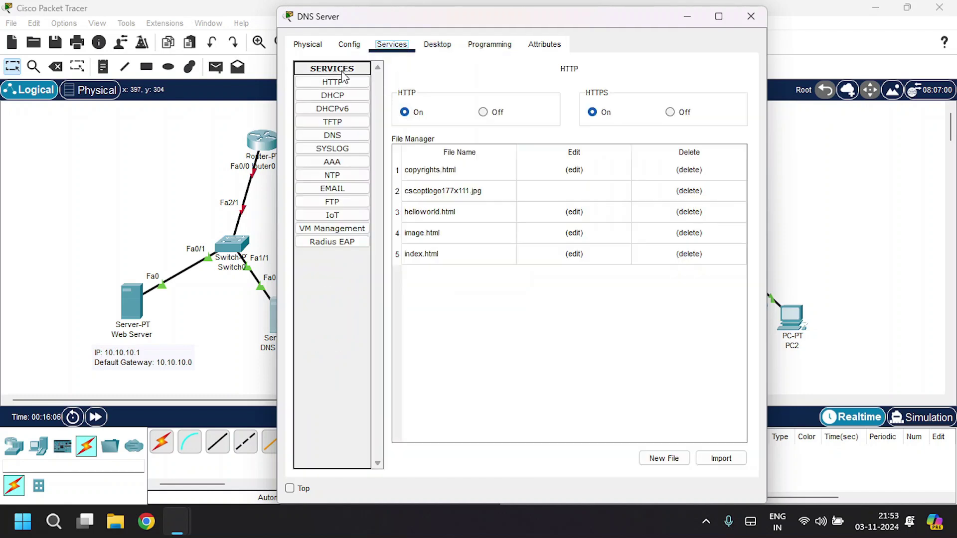
click(338, 136)
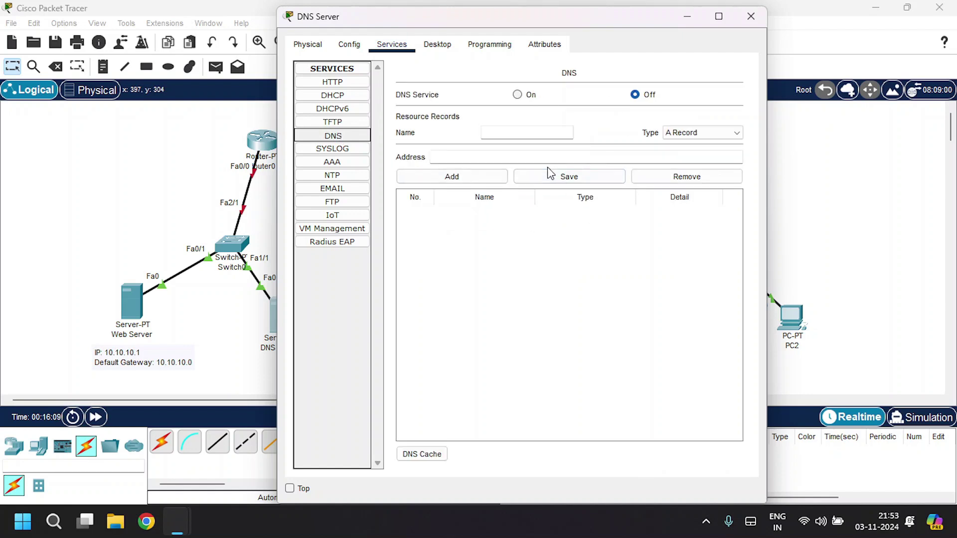
click(516, 95)
click(514, 131)
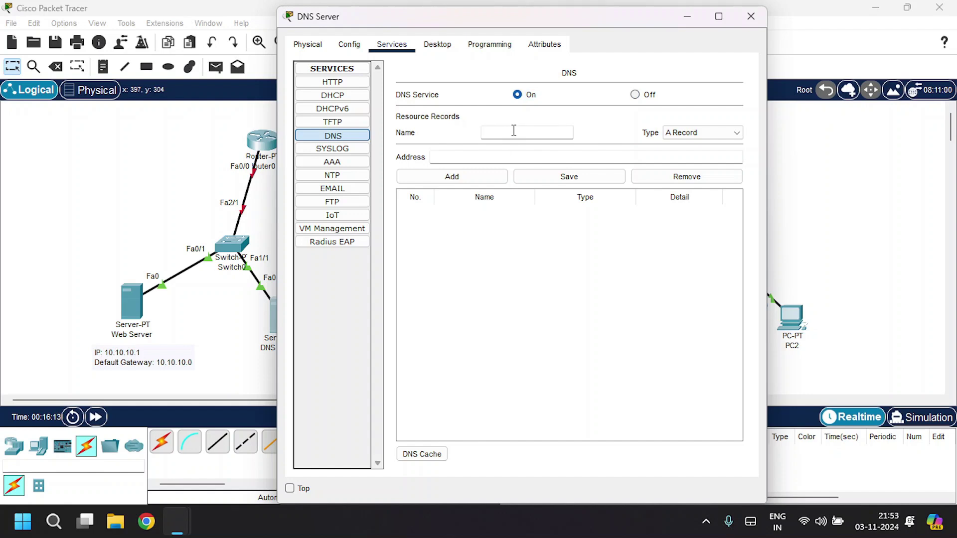
text(www.)
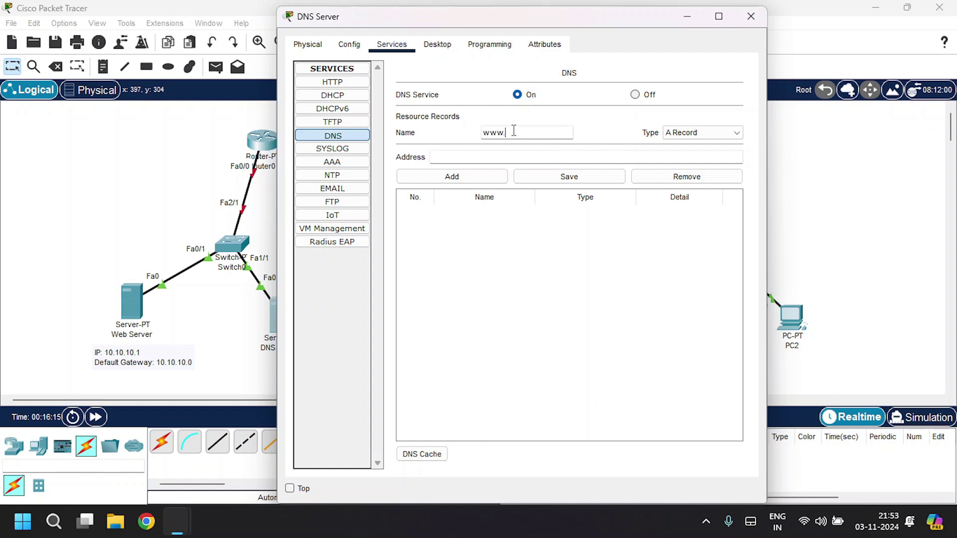
text(youtube.com)
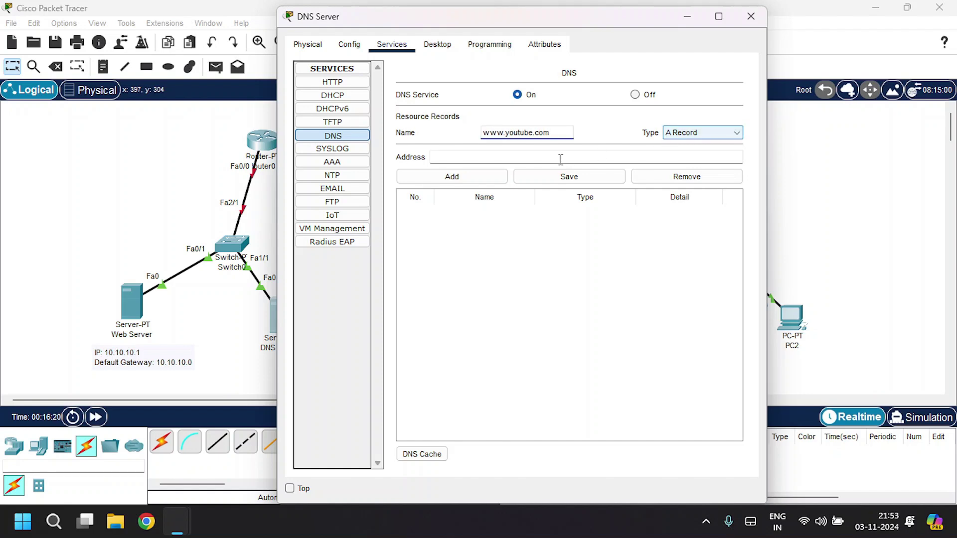
click(529, 157)
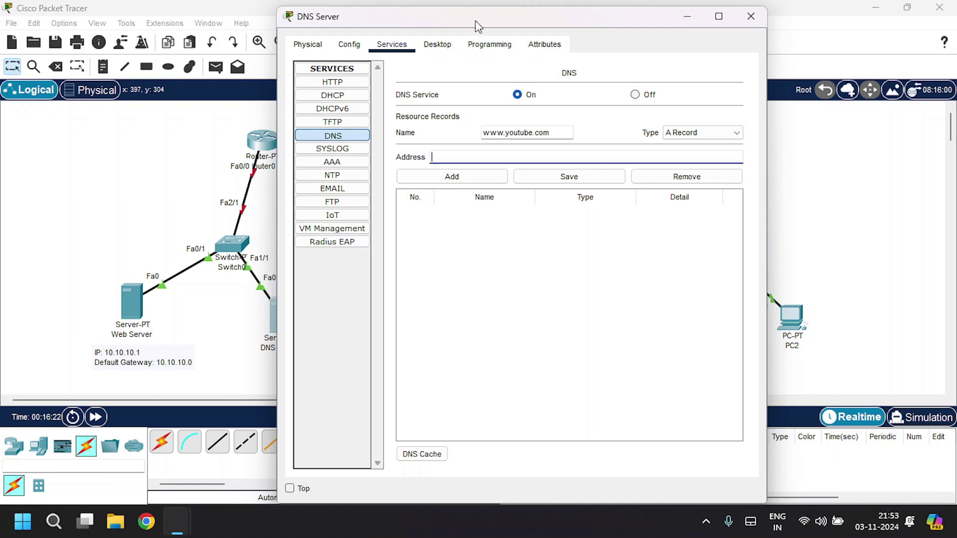
drag(476, 17, 519, 19)
click(568, 175)
click(541, 159)
text(10.10.10)
key(BackSpace)
key(BackSpace)
text(1)
click(507, 178)
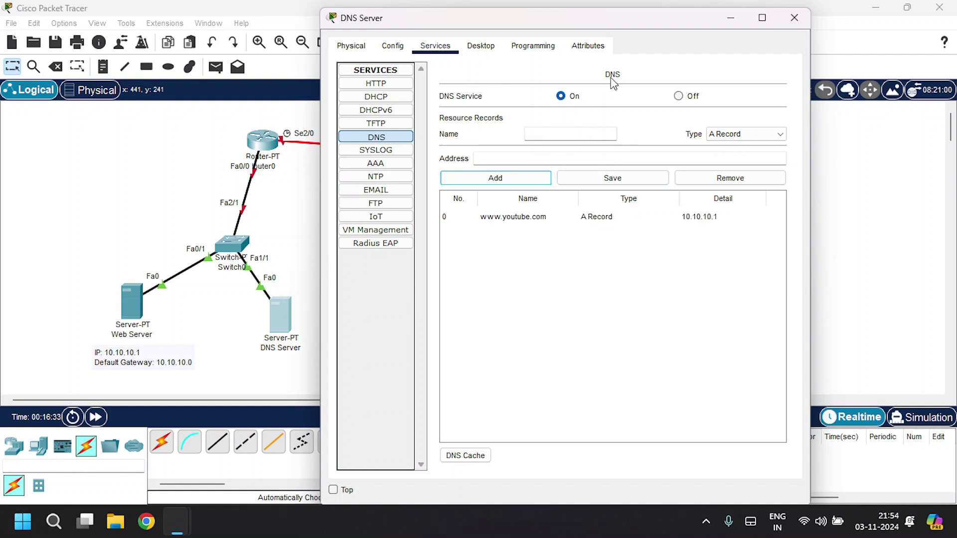
click(795, 19)
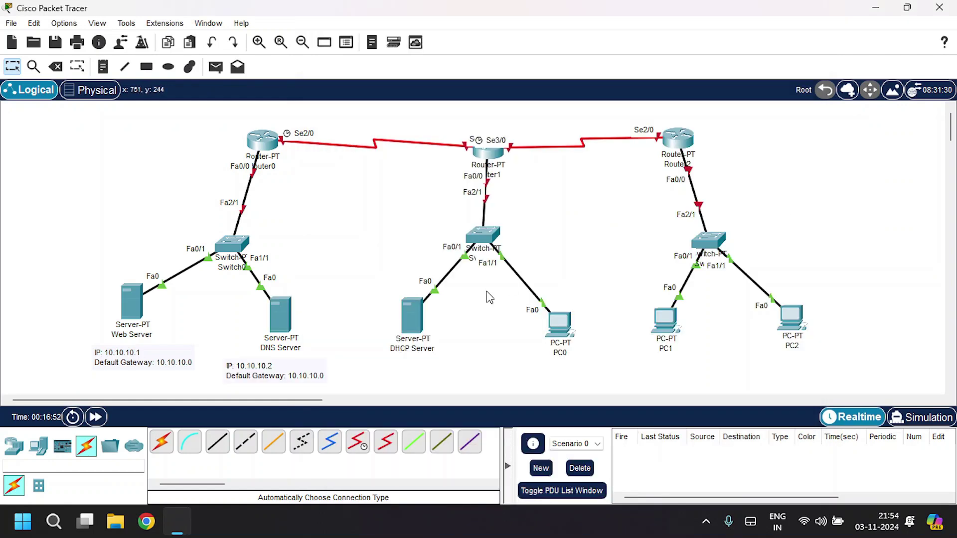
- Give the DHCP Server the static IPv4 address 20.20.20.1, the default subnet mask 255.0.0.0 and default gateway 20.20.20.0
click(406, 320)
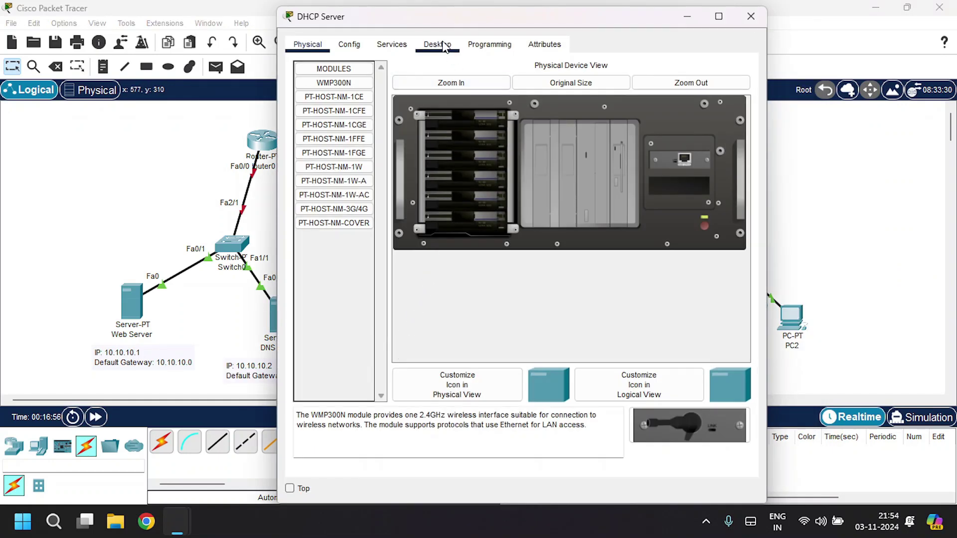
click(443, 45)
click(335, 105)
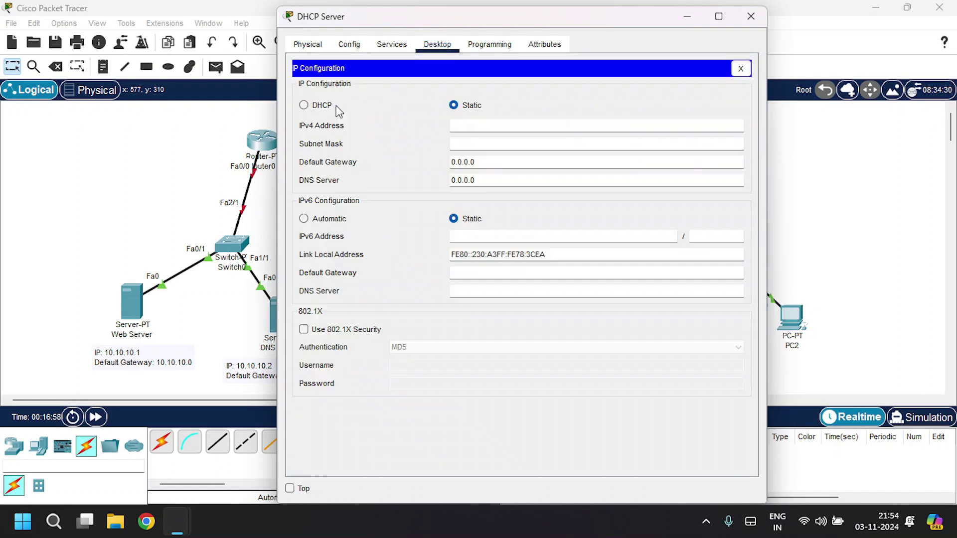
click(512, 125)
drag(507, 26, 525, 289)
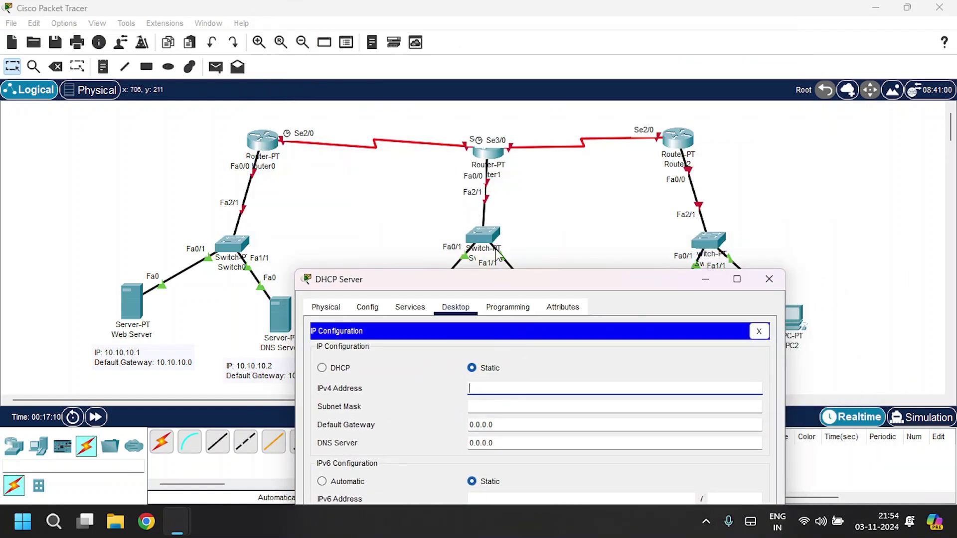
click(491, 389)
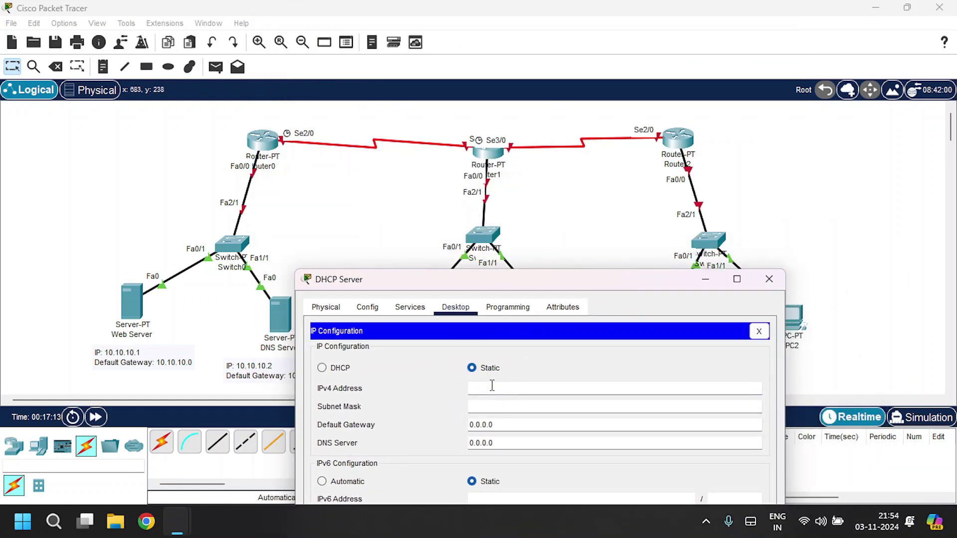
text(20.20.20.1)
key(Tab)
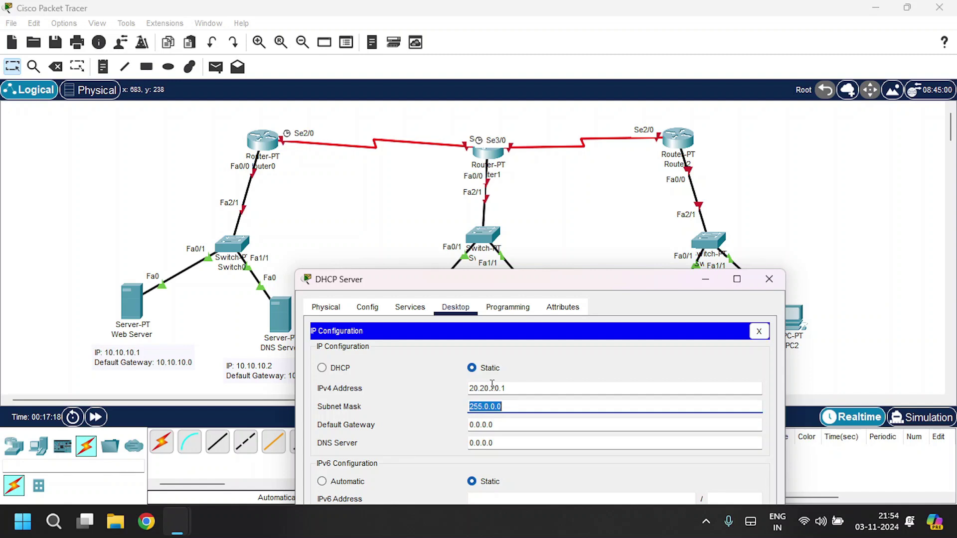
key(Tab)
key(BackSpace)
text(20.20.20)
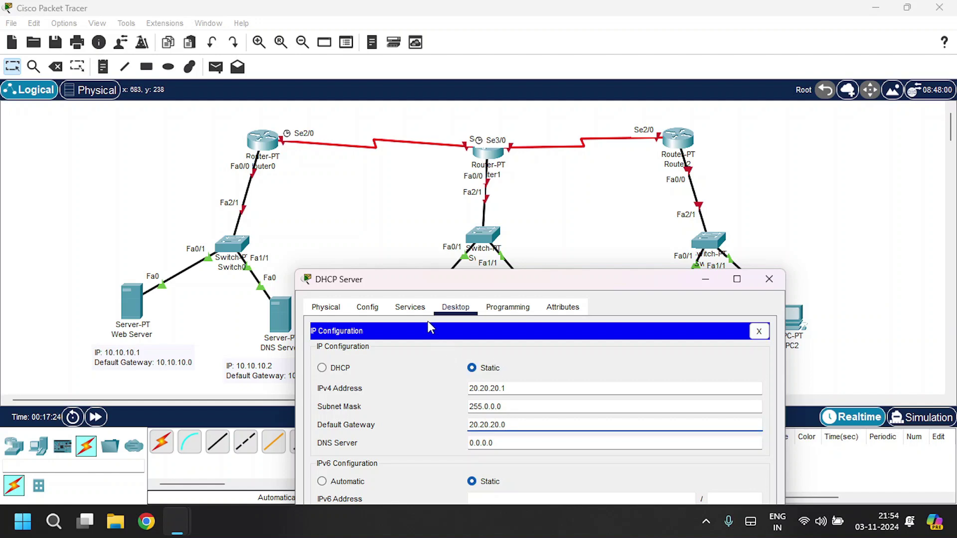
- Turn on the DHCP service for FastEthernet0 on the DHCP Server
click(410, 307)
drag(493, 288, 475, 100)
click(332, 172)
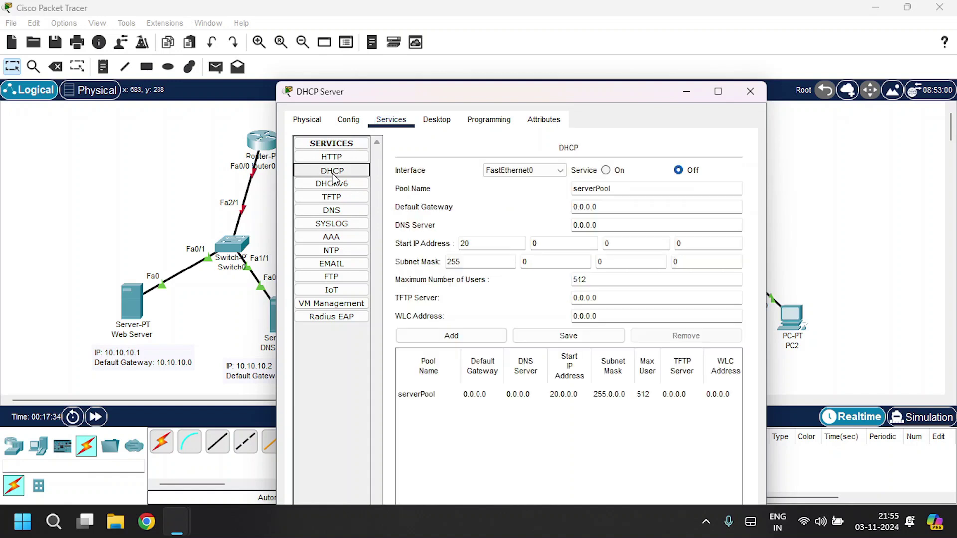
click(605, 171)
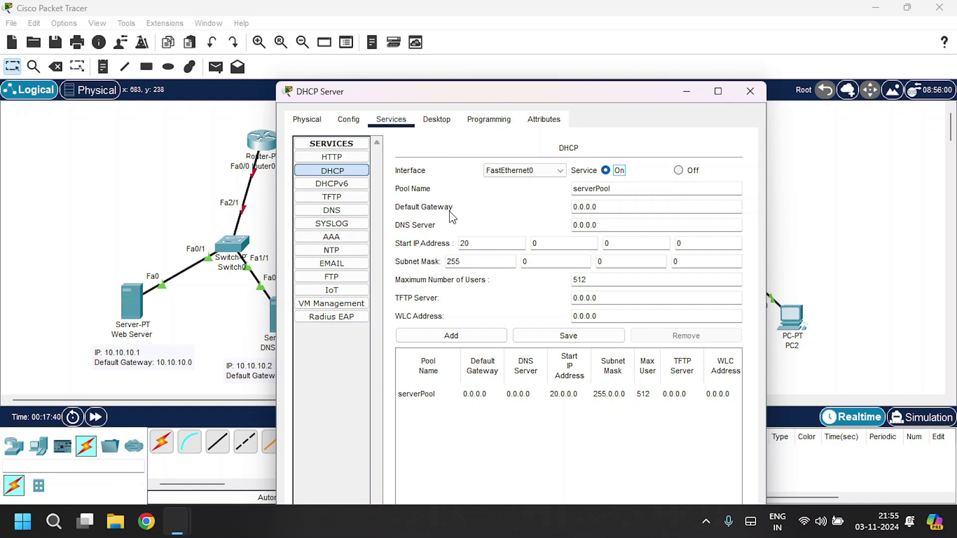
- Set serverPool's default gateway to 20.20.20.0 and DNS server to 10.10.10.2, save the pool and close the DHCP Server's window
drag(612, 206, 565, 205)
key(BackSpace)
text(20.20.20)
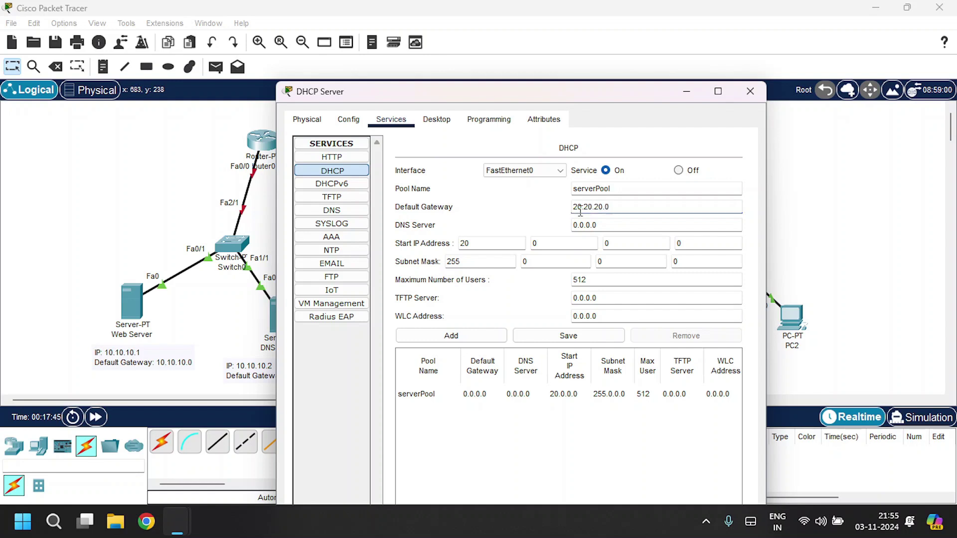
drag(607, 221, 562, 220)
drag(569, 93, 649, 83)
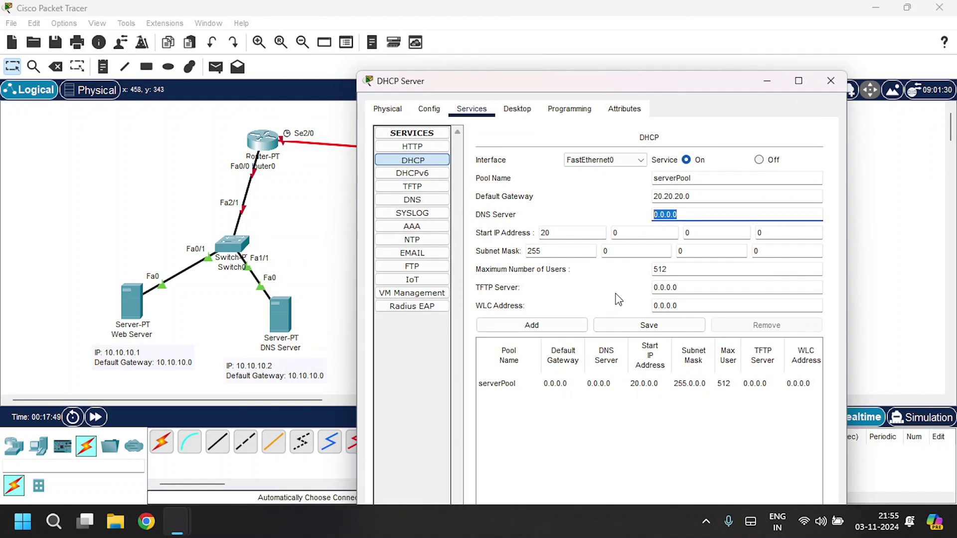
text(10.10.10.)
drag(628, 89, 540, 81)
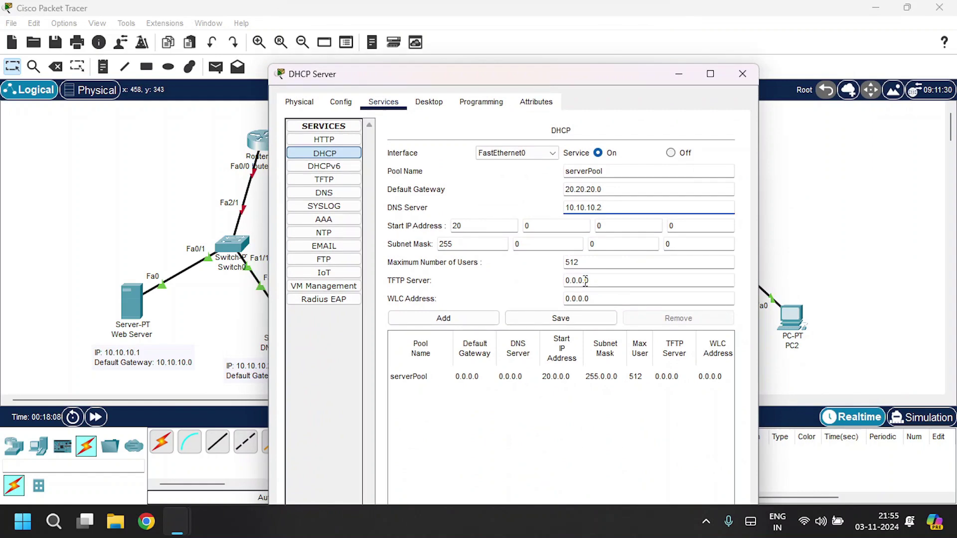
click(531, 320)
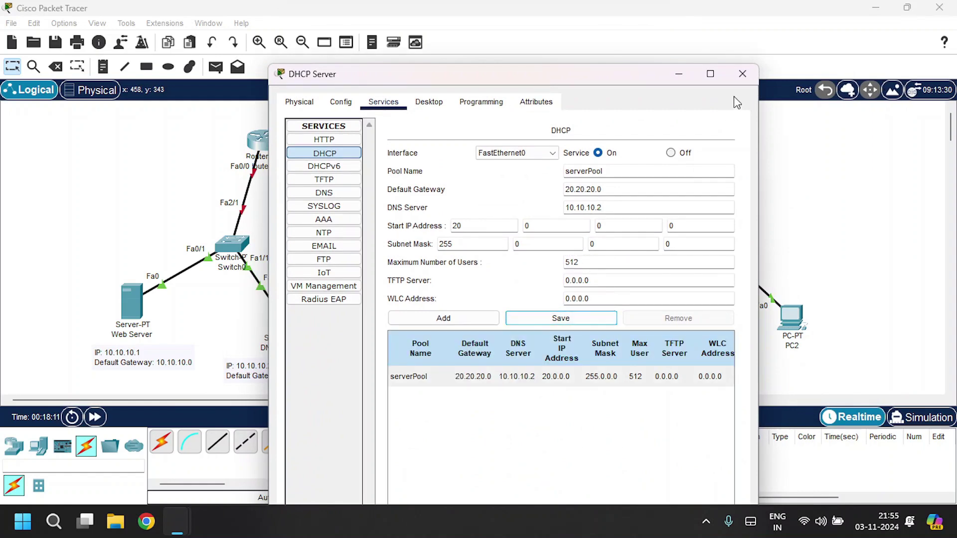
click(741, 75)
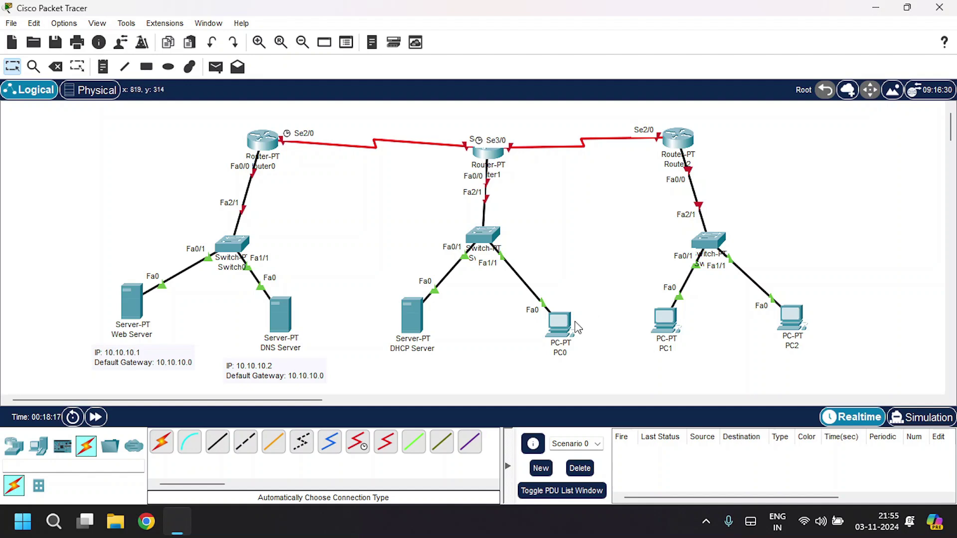
- Switch PC0's IPv4 configuration to DHCP so it obtains its address automatically, and close its window
click(564, 332)
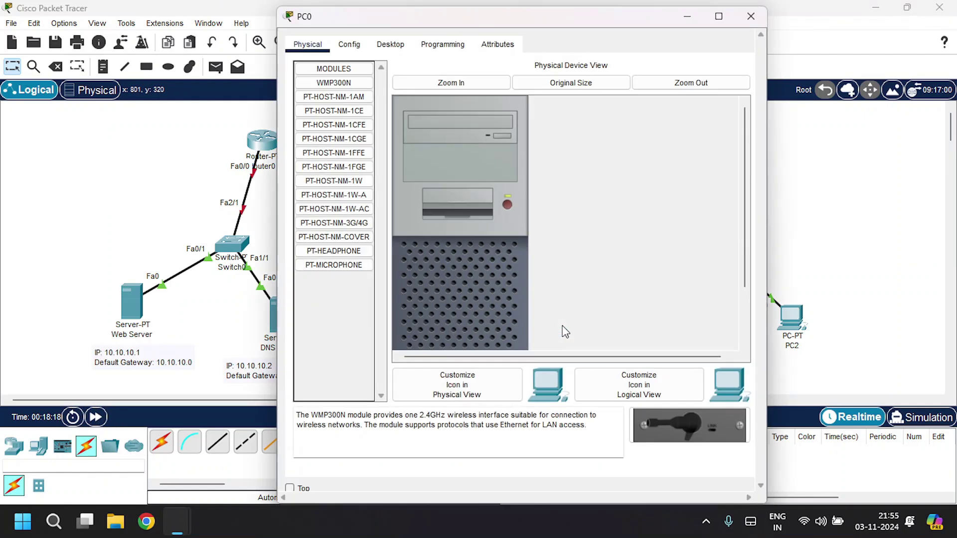
click(394, 44)
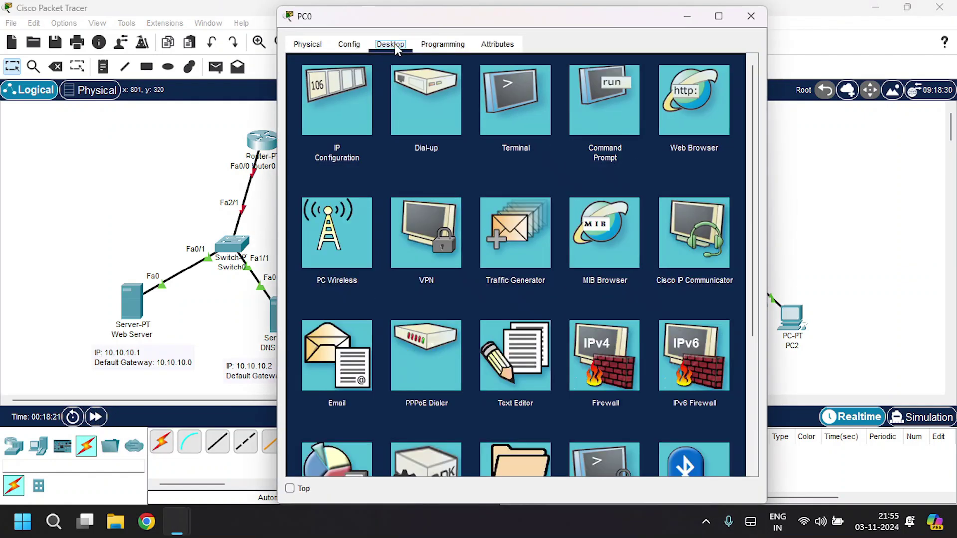
click(348, 88)
drag(453, 21, 531, 25)
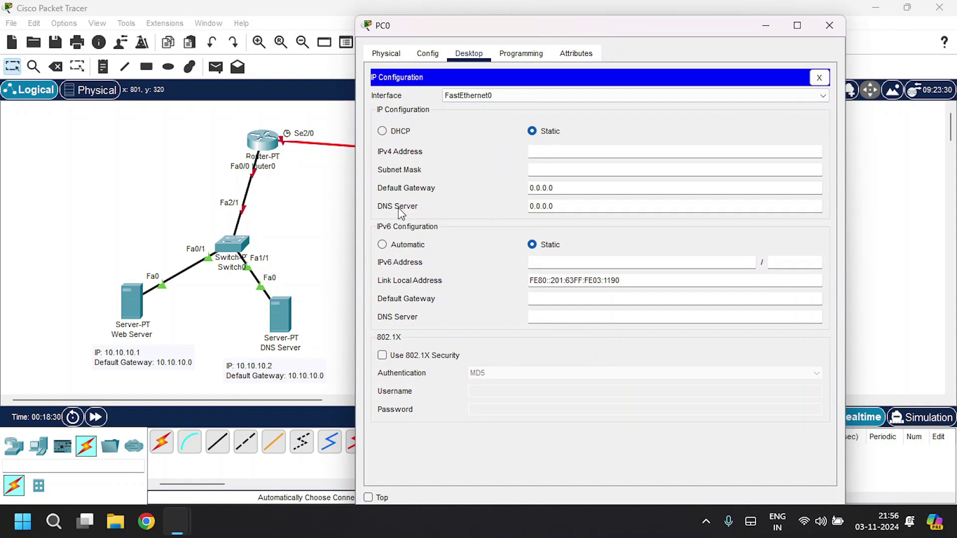
click(388, 133)
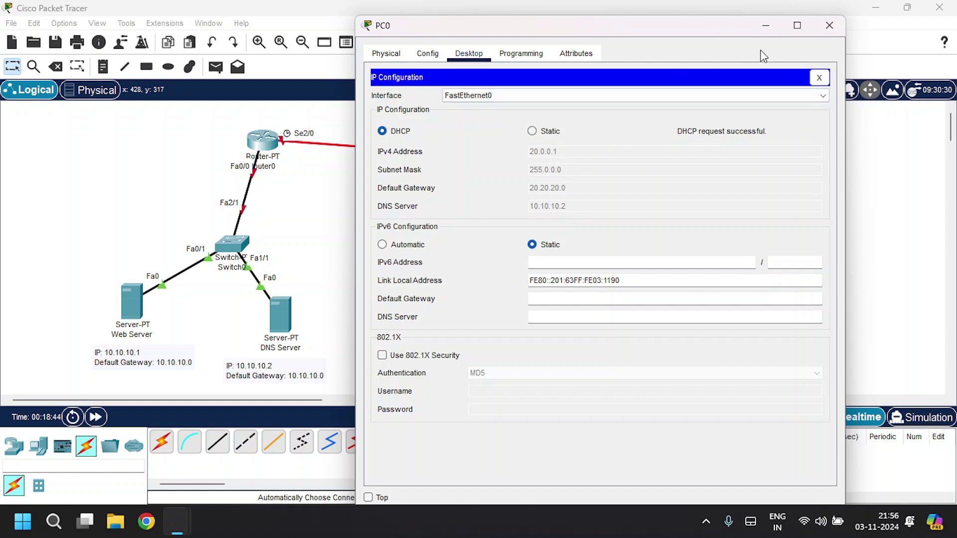
click(829, 33)
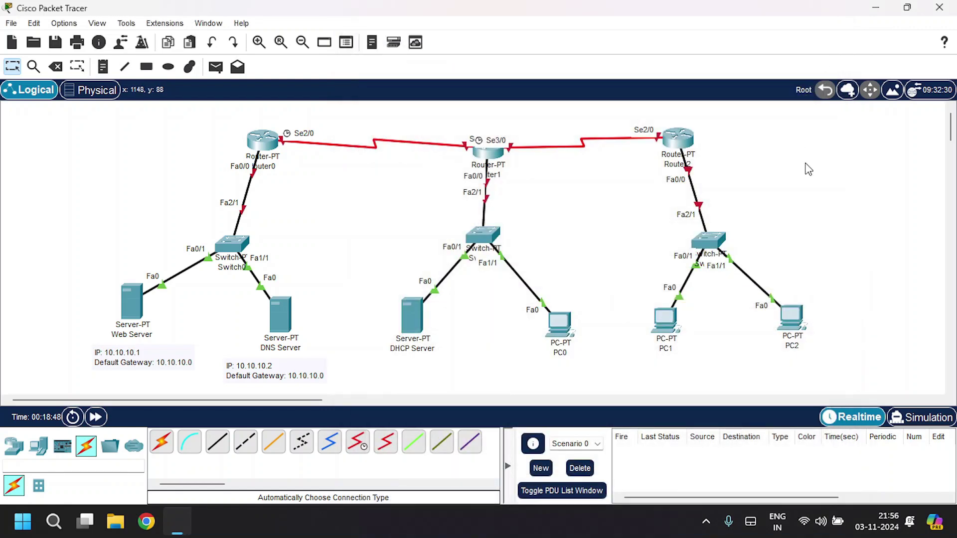
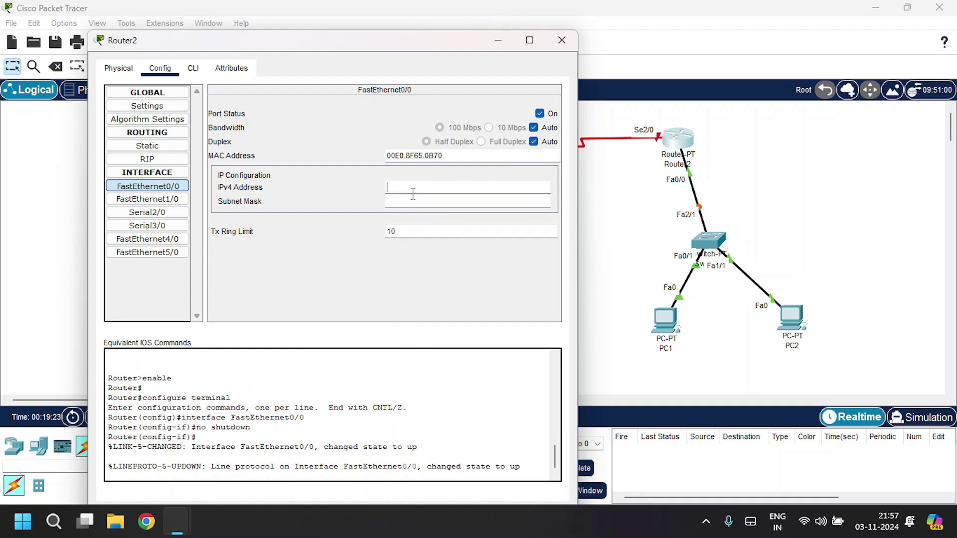
- Assign the IPv4 address 30.30.30.0 with the default subnet mask 255.0.0.0 to Router2's FastEthernet0/0 interface
text(30.30.30.0)
key(Tab)
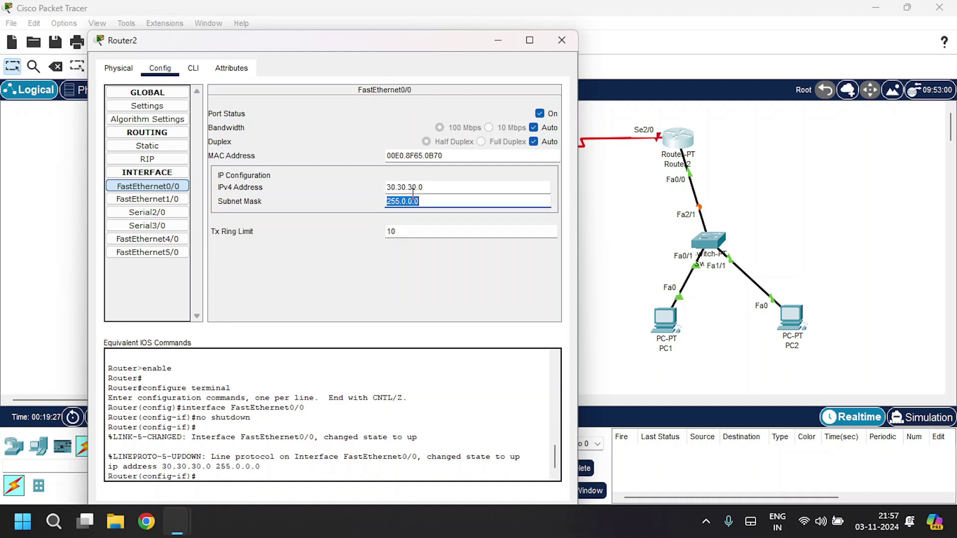
click(441, 287)
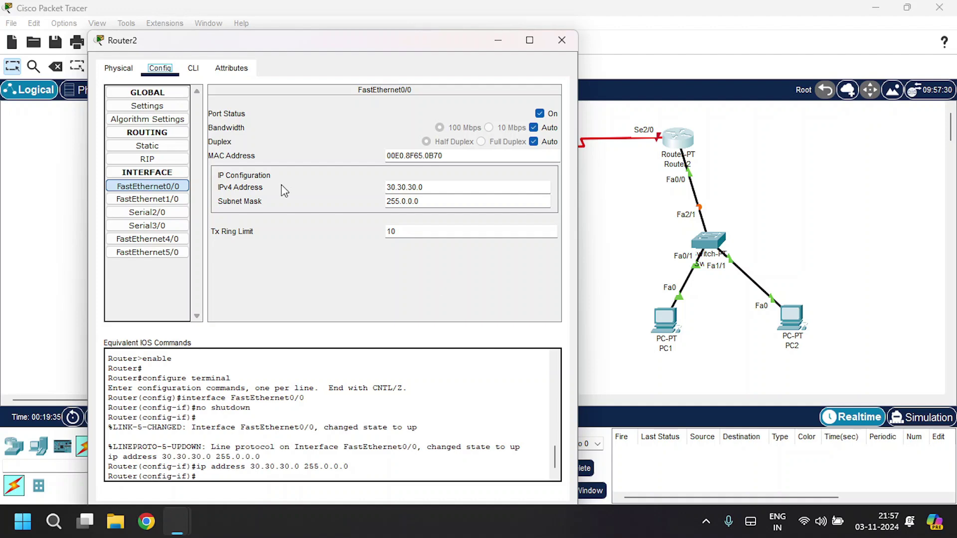
- Create the DHCP pool lan3 in Router2's command line and assign it network 30.0.0.0 with mask 255.0.0.0
click(193, 70)
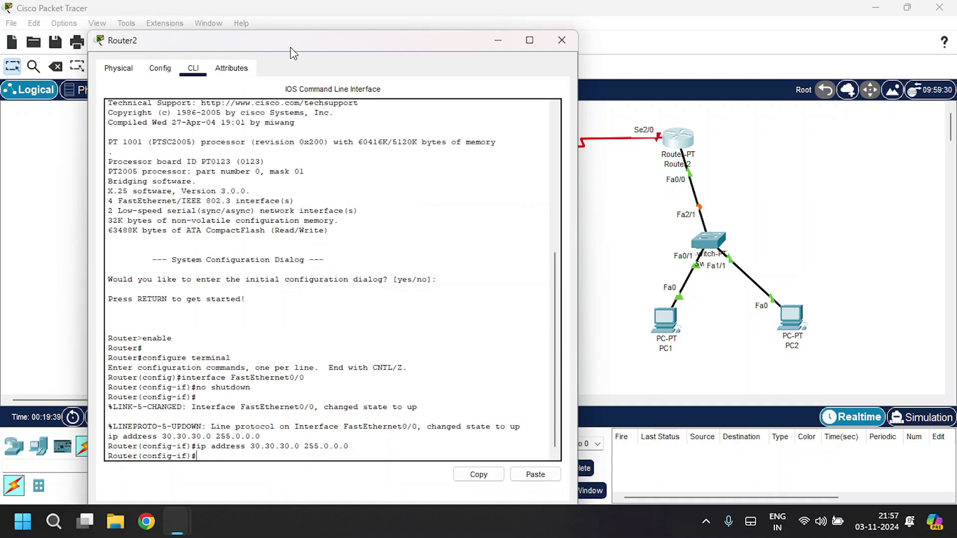
drag(290, 46, 288, 23)
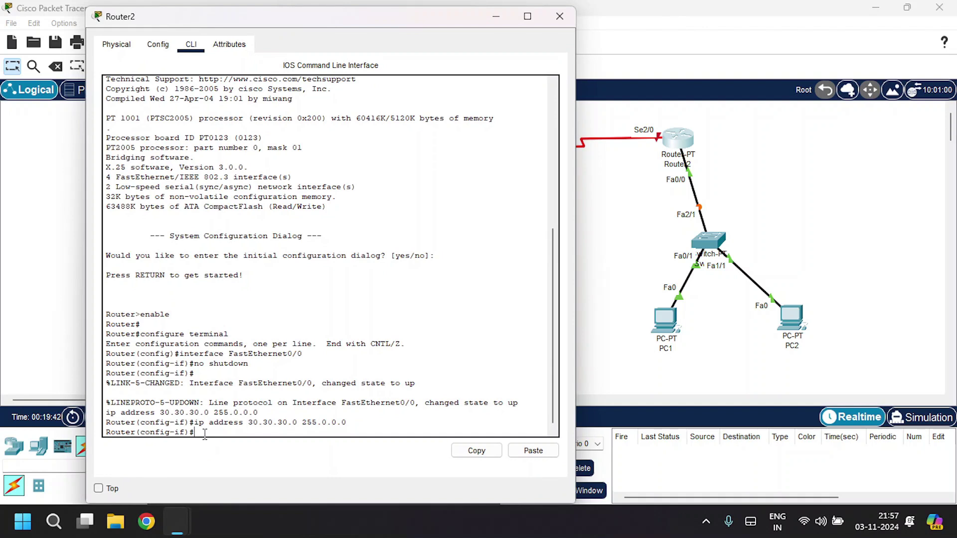
text(dhcp pool lan3)
key(Return)
text(network)
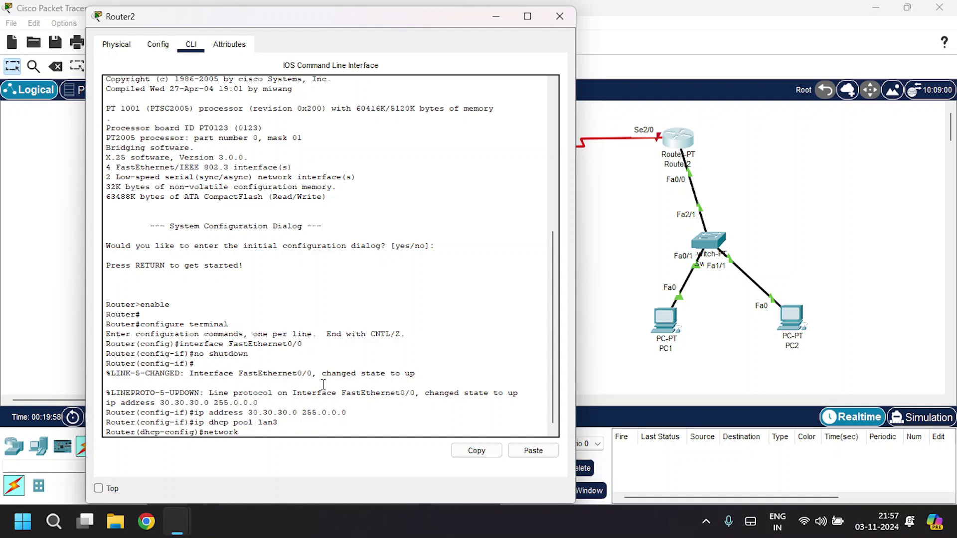
text( 30.0.)
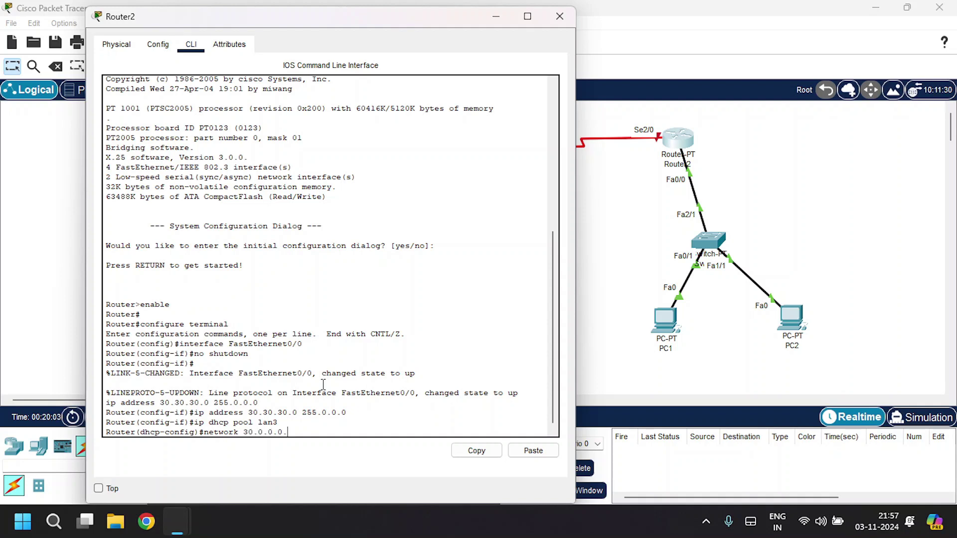
text(0.0 25)
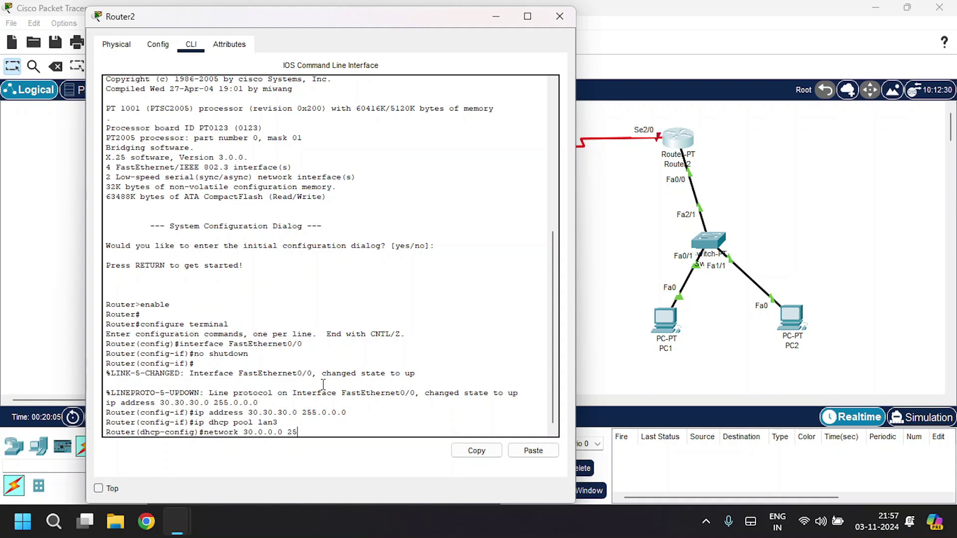
text(5.0.0.0)
key(Return)
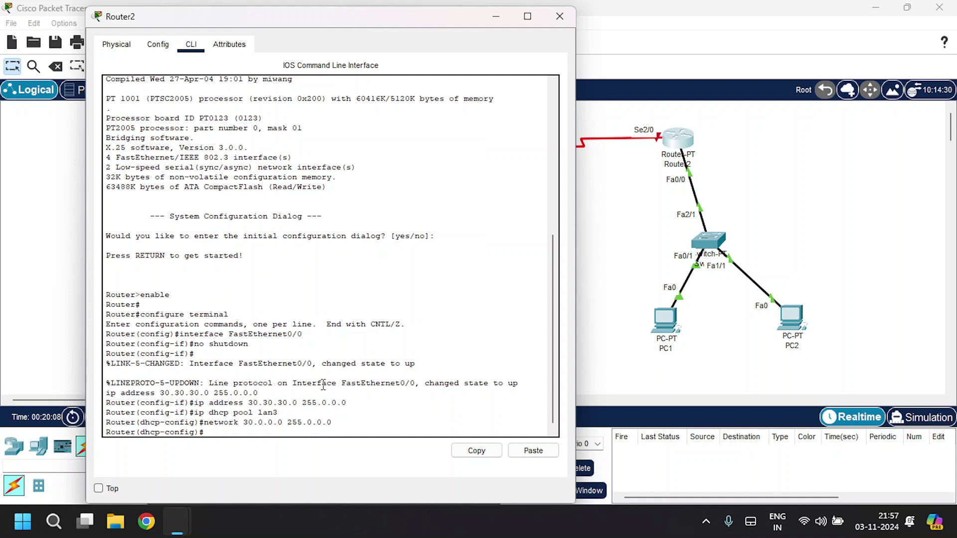
- Set the lan3 pool's default router to 30.30.30.0 and DNS server to 10.10.10.2, exit DHCP configuration and close Router2's window
text(default-router 30.30.30.0)
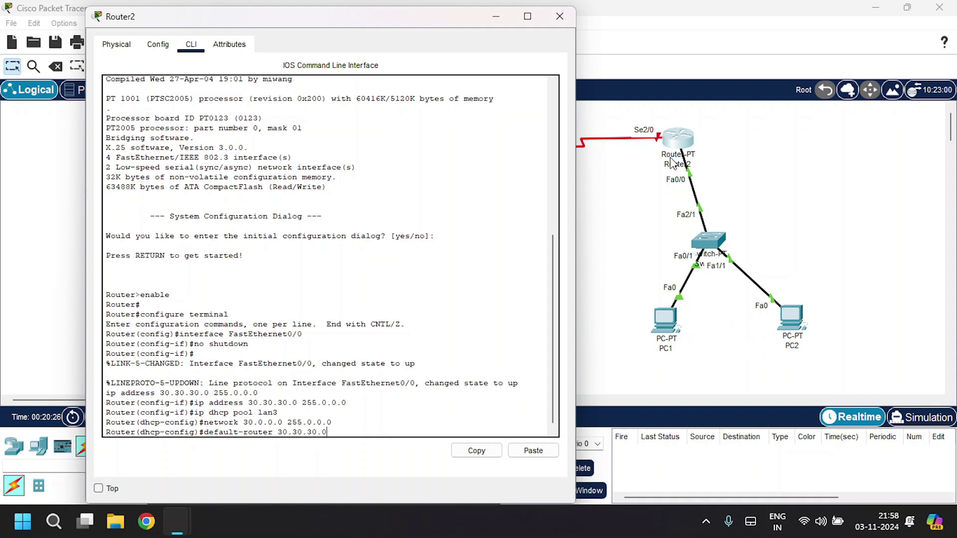
key(Return)
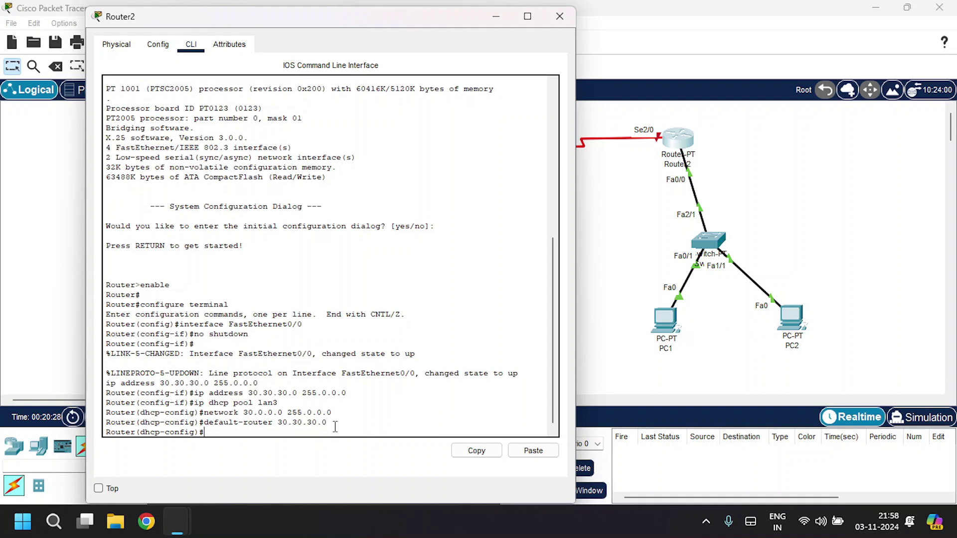
drag(338, 23, 649, 36)
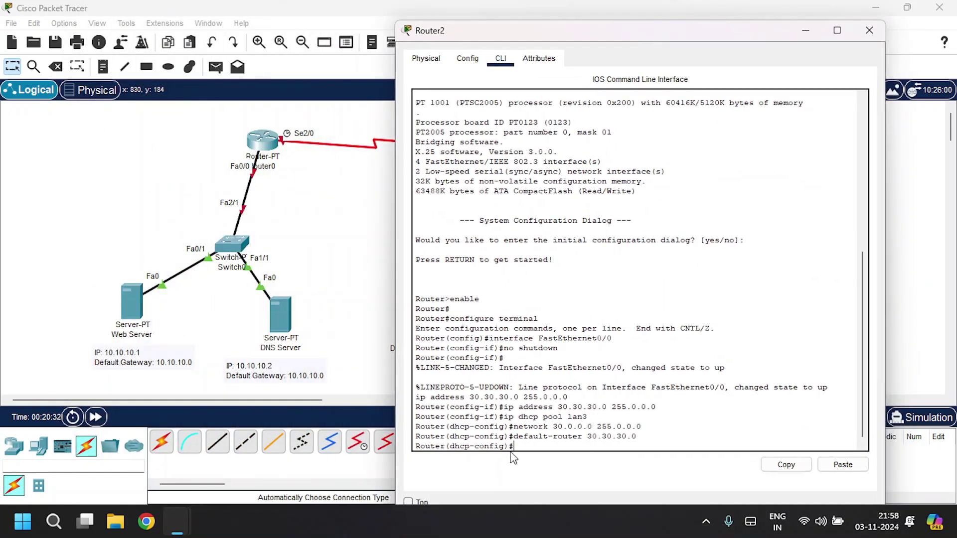
text(dns 10.10.10.2)
key(Return)
text(er(dhcp-config)#e)
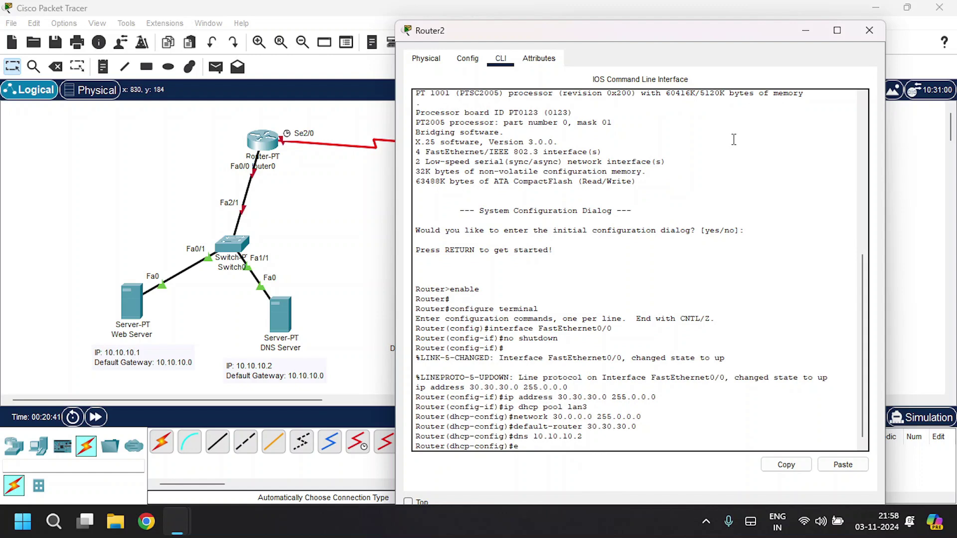
text(xit)
key(Return)
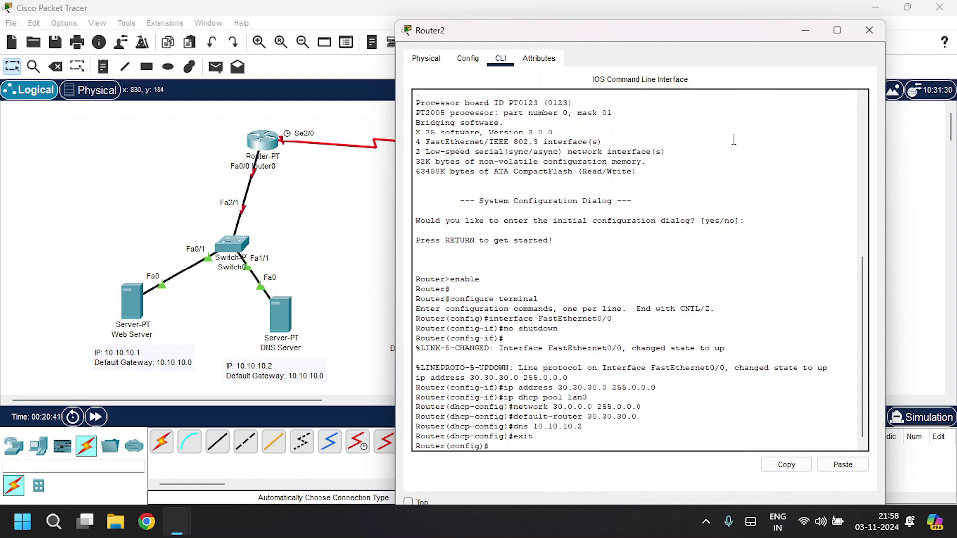
click(867, 35)
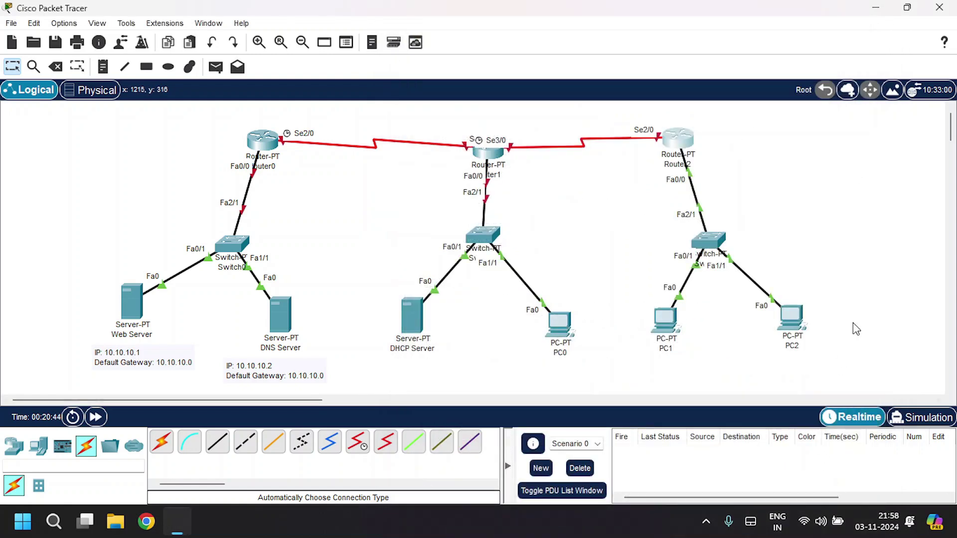
- Switch PC1's IPv4 configuration to DHCP so it obtains its address automatically, and close its window
click(673, 323)
click(391, 45)
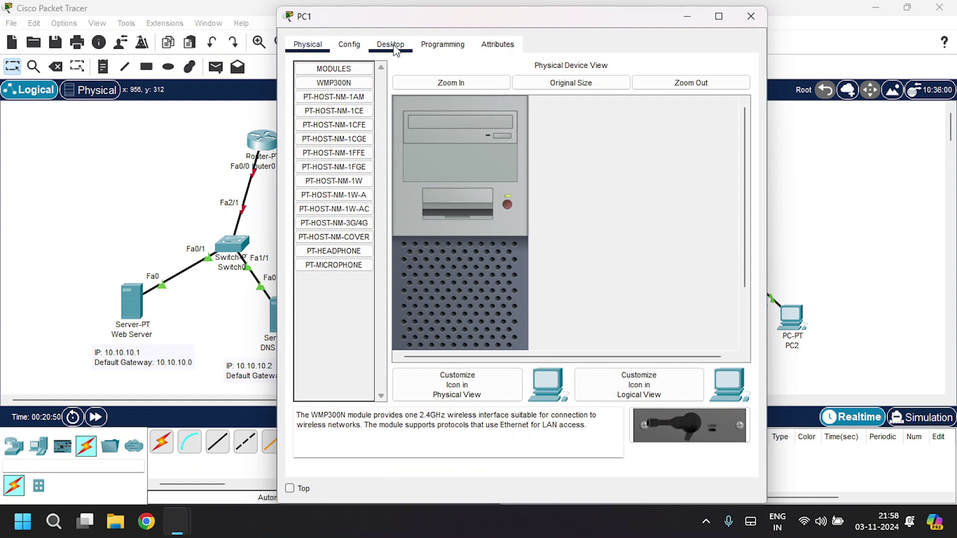
click(343, 127)
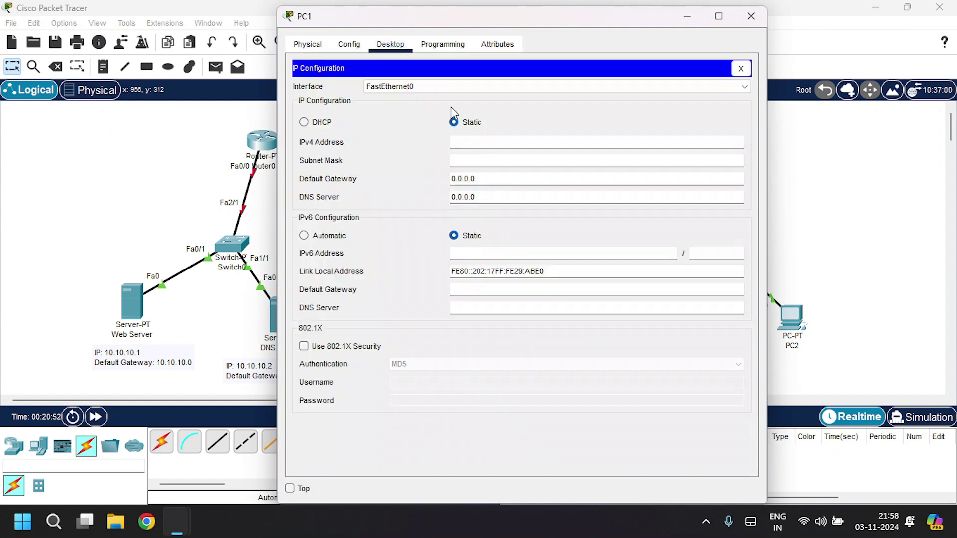
click(321, 125)
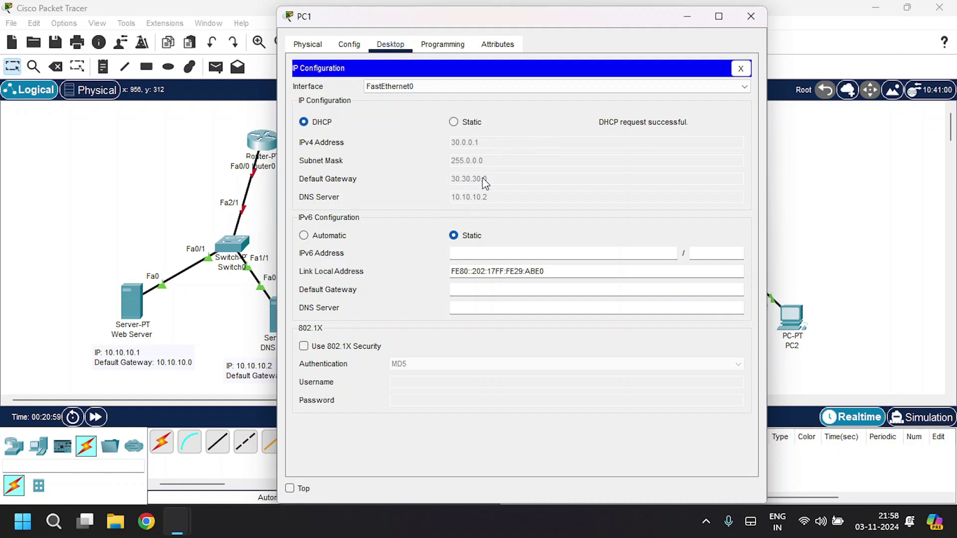
click(763, 24)
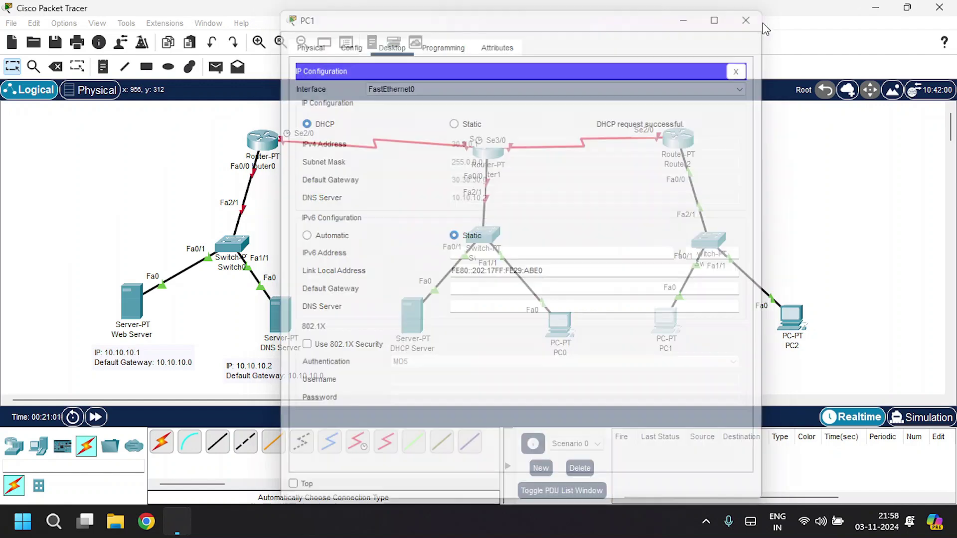
- Switch PC2's IPv4 configuration to DHCP so it obtains its address automatically, and close its window
click(798, 321)
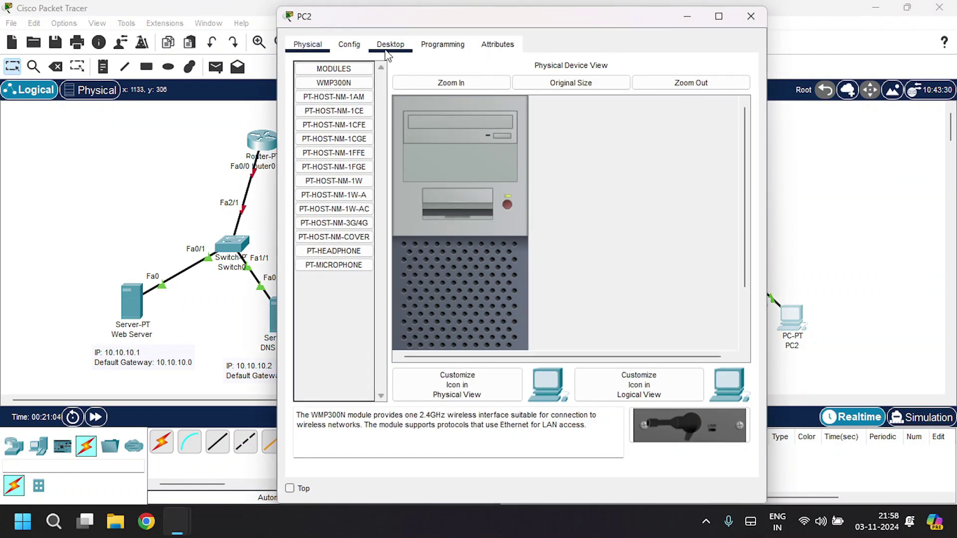
click(390, 45)
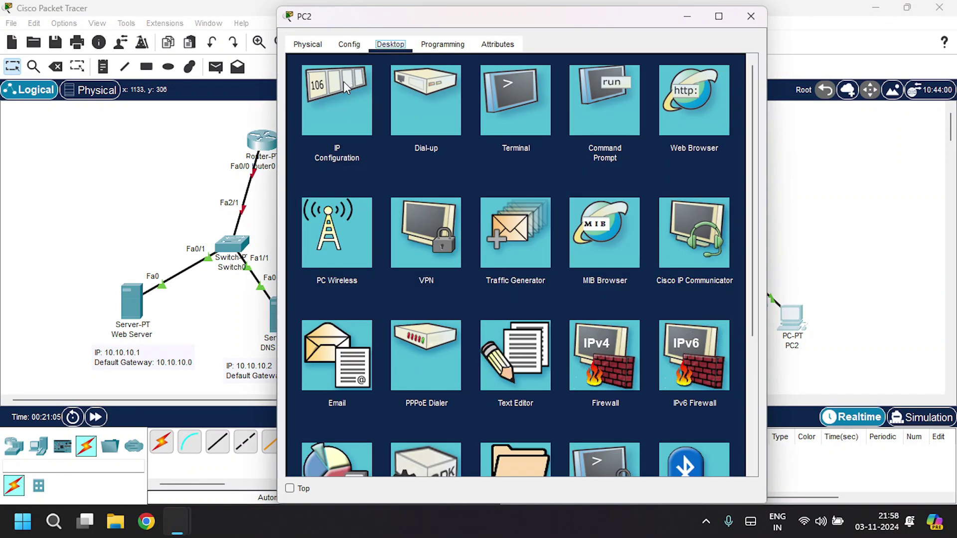
click(342, 82)
click(315, 125)
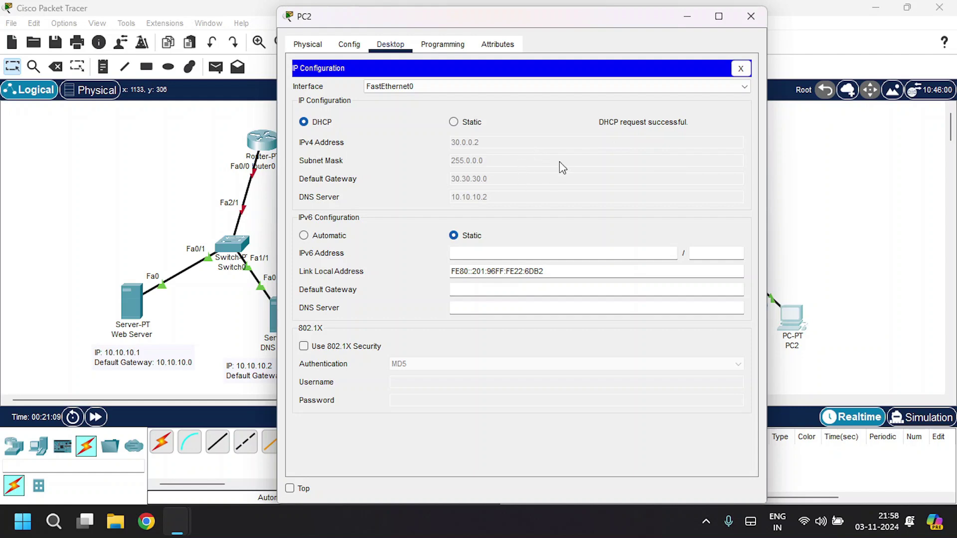
click(750, 16)
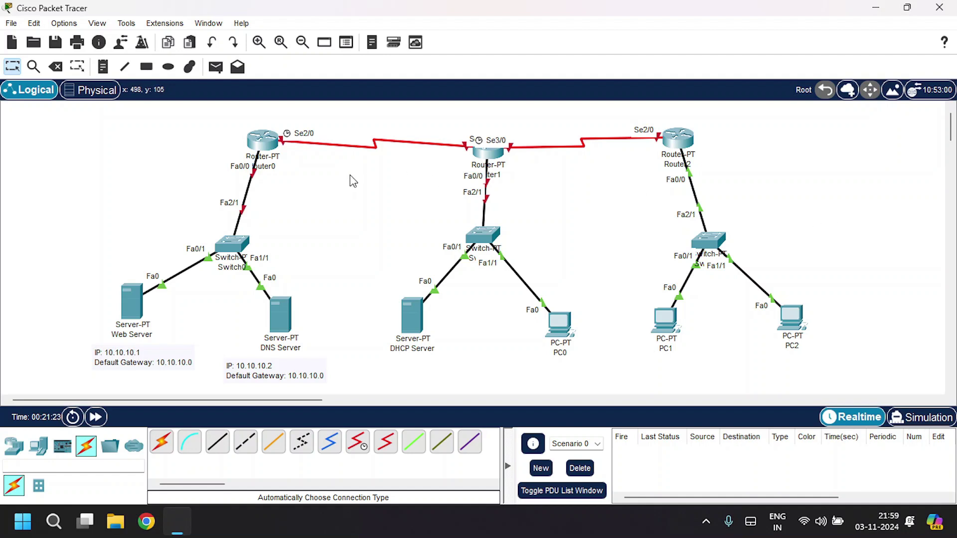
- Turn on Router0's FastEthernet0/0 interface and assign it IPv4 address 10.10.10.0 with the default subnet mask 255.0.0.0
click(262, 142)
click(349, 46)
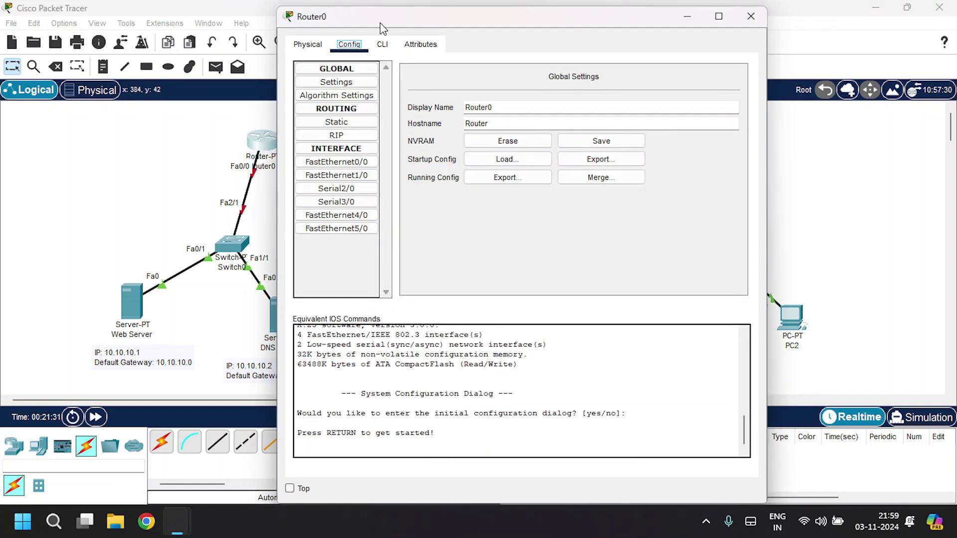
drag(380, 23, 444, 26)
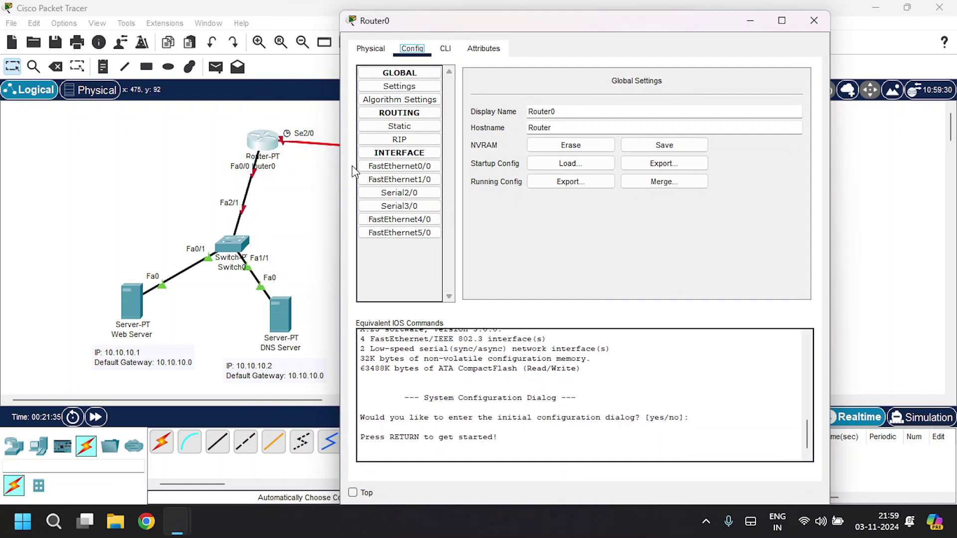
click(389, 167)
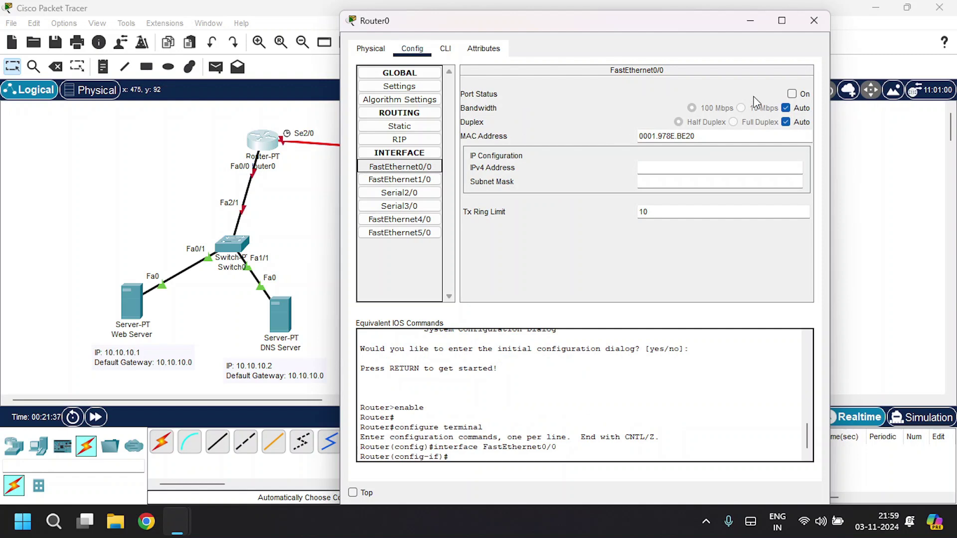
click(792, 93)
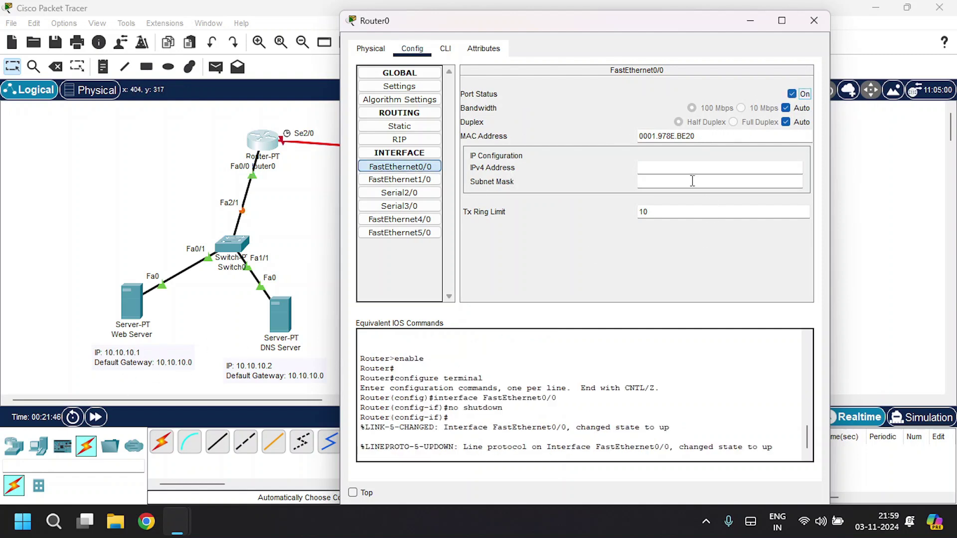
click(679, 170)
text(10.10.10.0)
key(Tab)
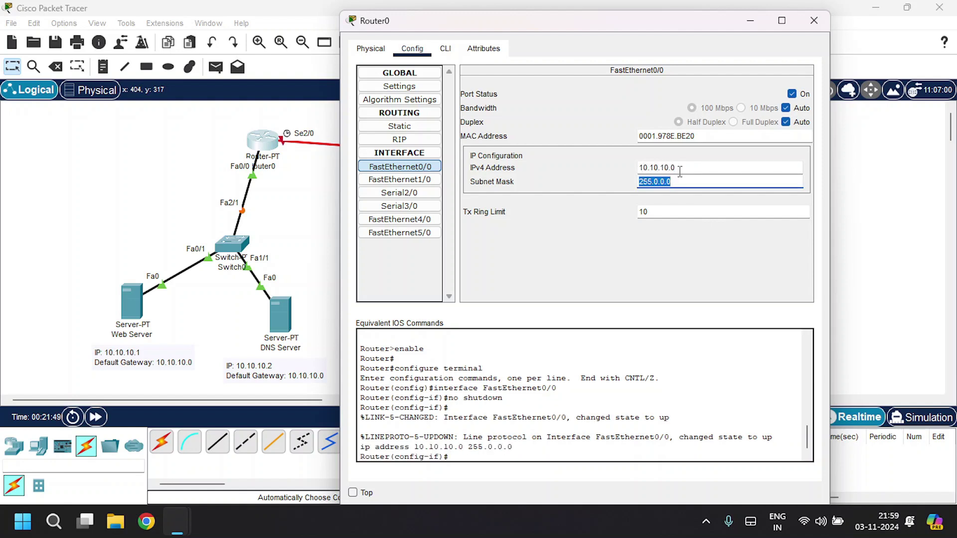
- Turn on Router0's Serial2/0 interface, assign it IPv4 address 40.40.40.1 with the default mask 255.0.0.0, and close Router0's window
drag(580, 29, 390, 255)
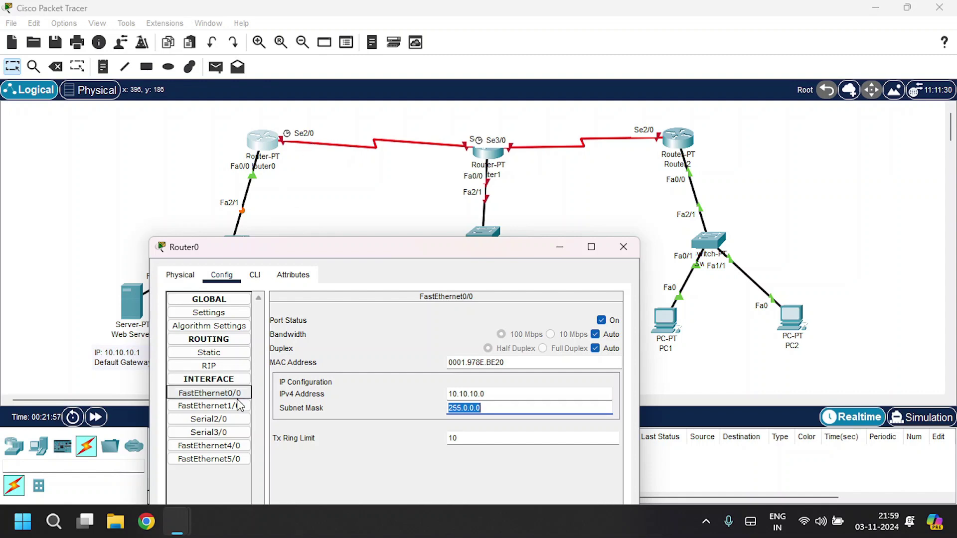
click(218, 421)
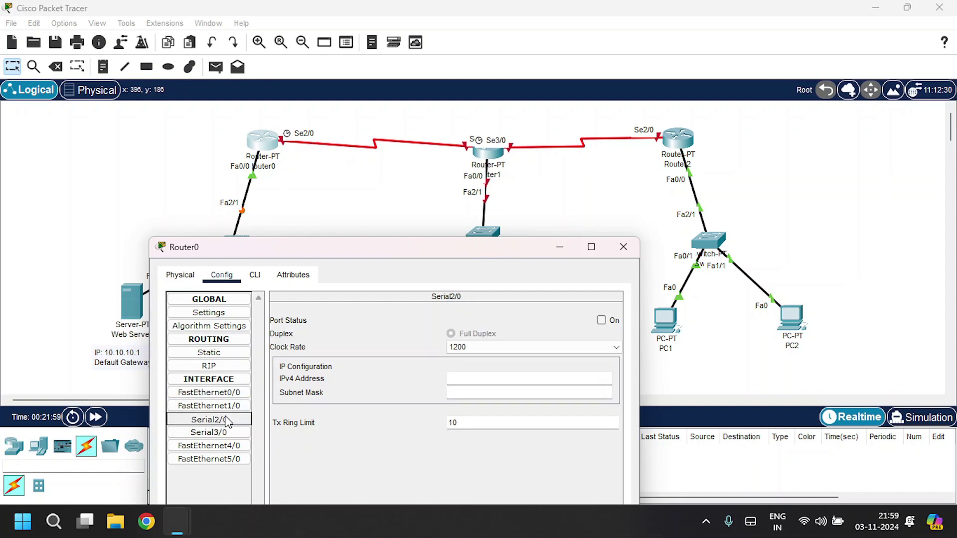
click(601, 320)
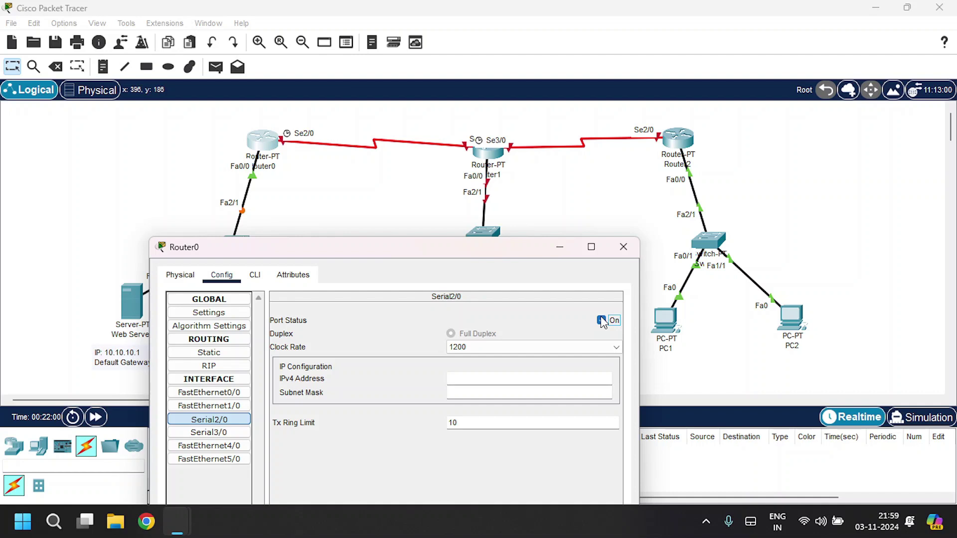
click(493, 380)
text(40.40.40.1)
key(Tab)
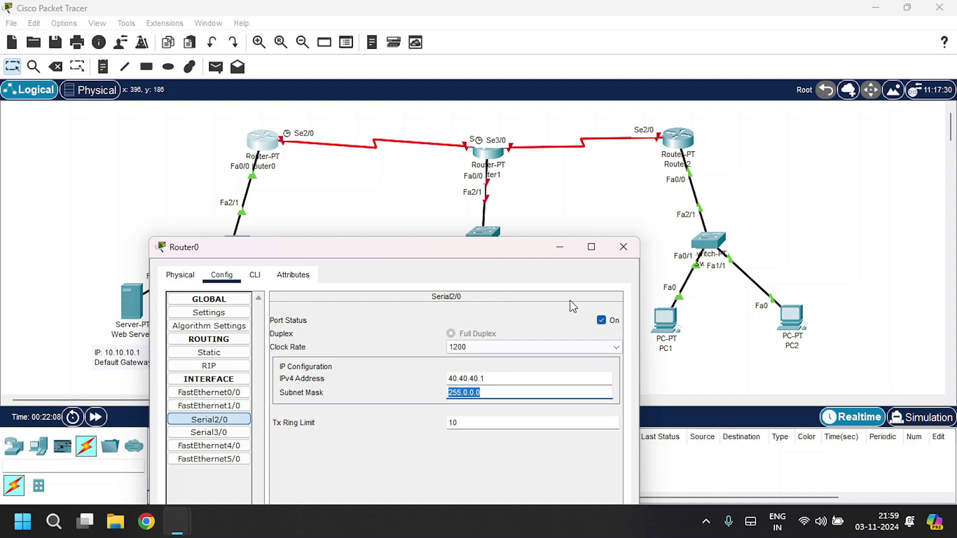
click(623, 248)
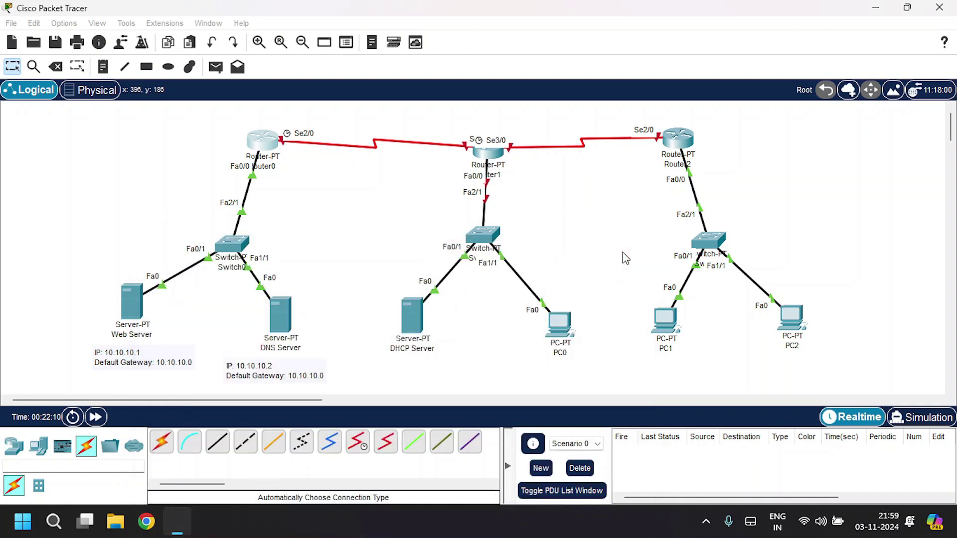
- Turn on Router1's FastEthernet0/0 interface and assign it IPv4 address 20.20.20.0 with the default subnet mask 255.0.0.0
click(495, 152)
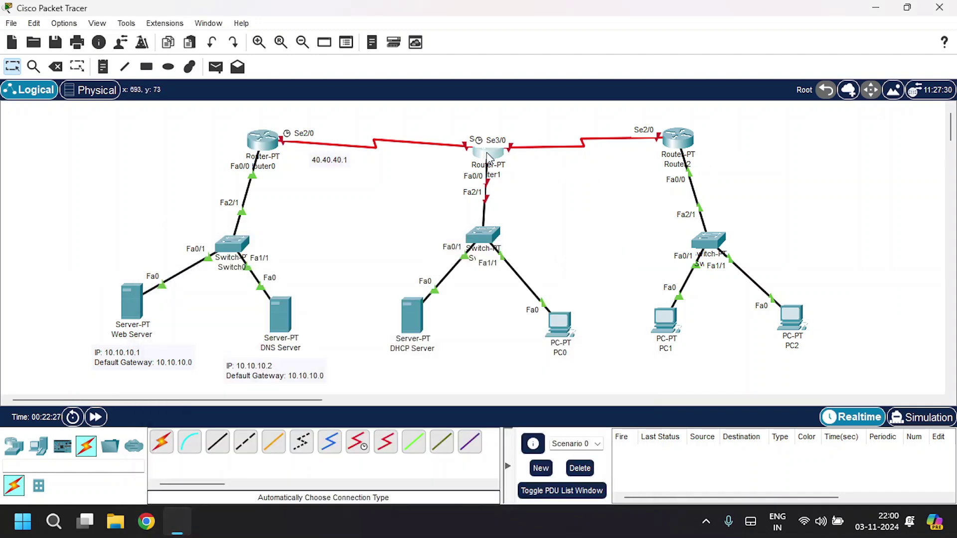
click(350, 45)
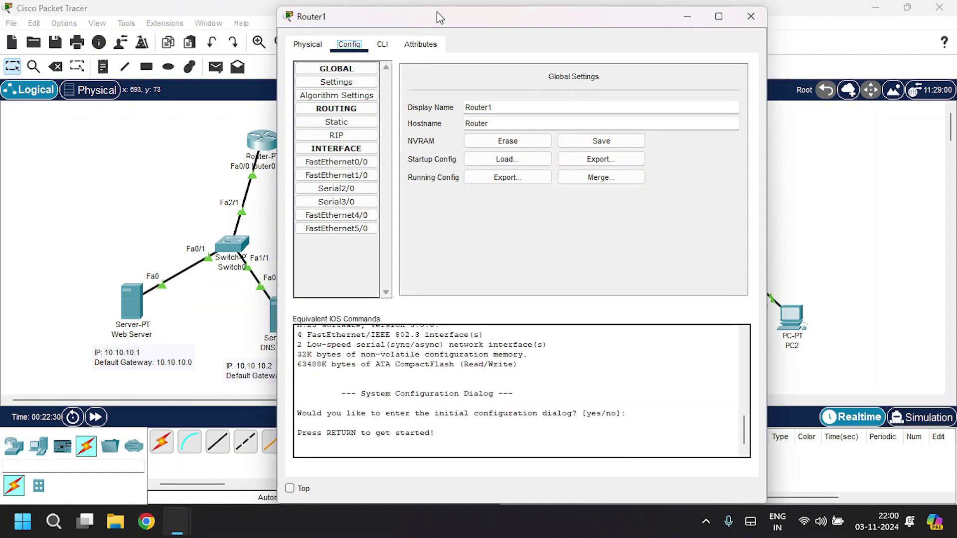
drag(439, 19, 401, 282)
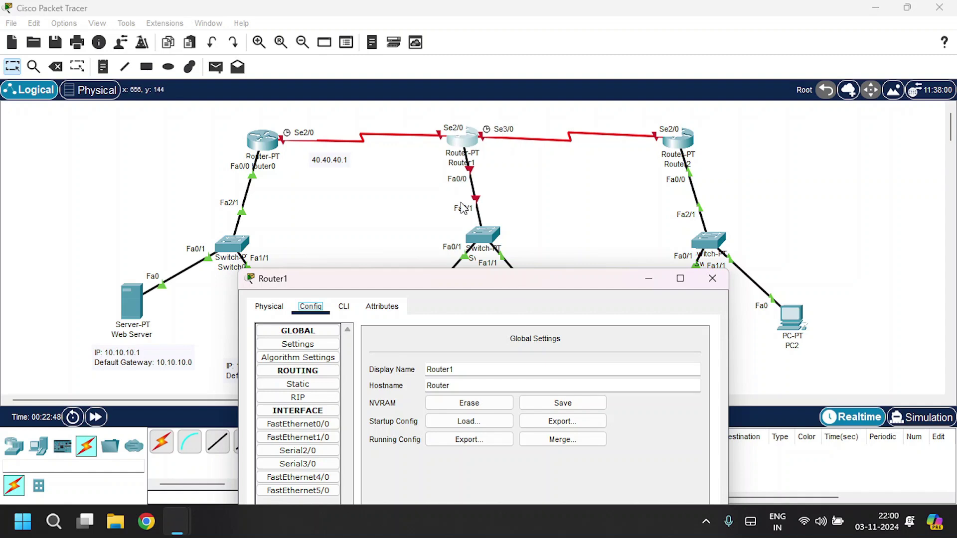
click(305, 424)
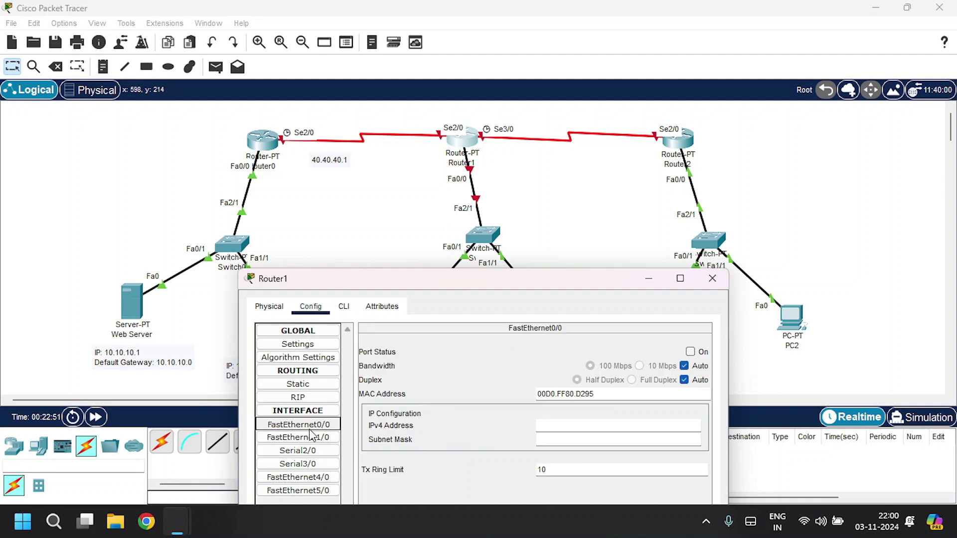
click(692, 355)
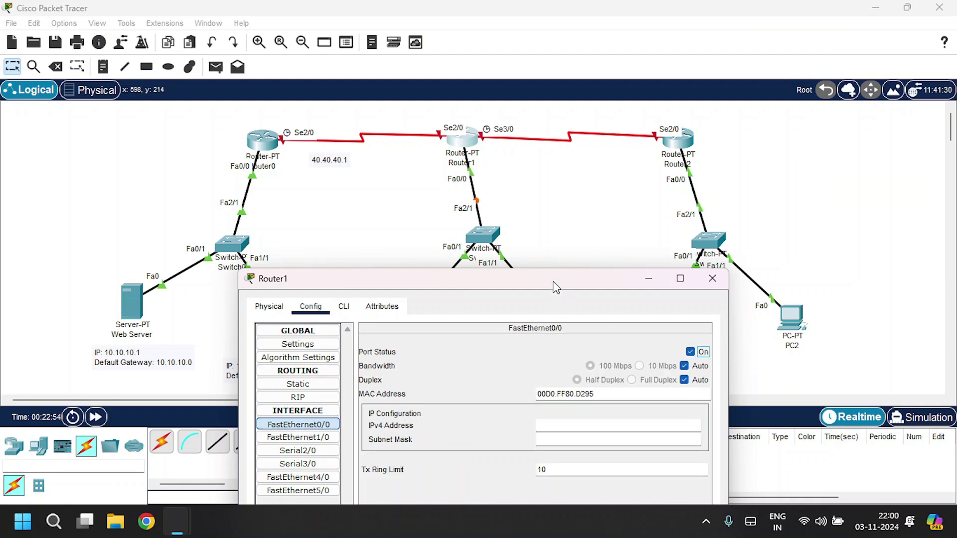
drag(553, 282, 482, 280)
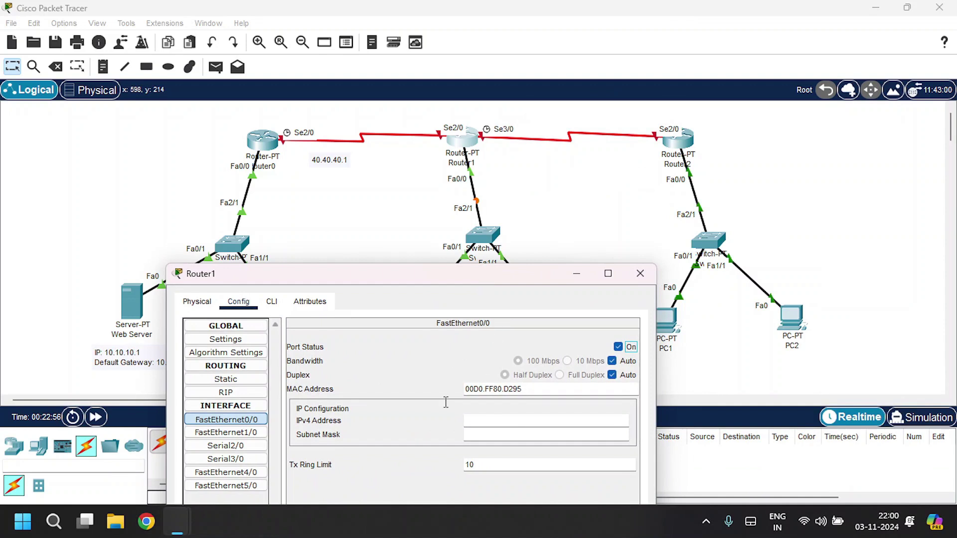
click(576, 424)
text(20.20.20.)
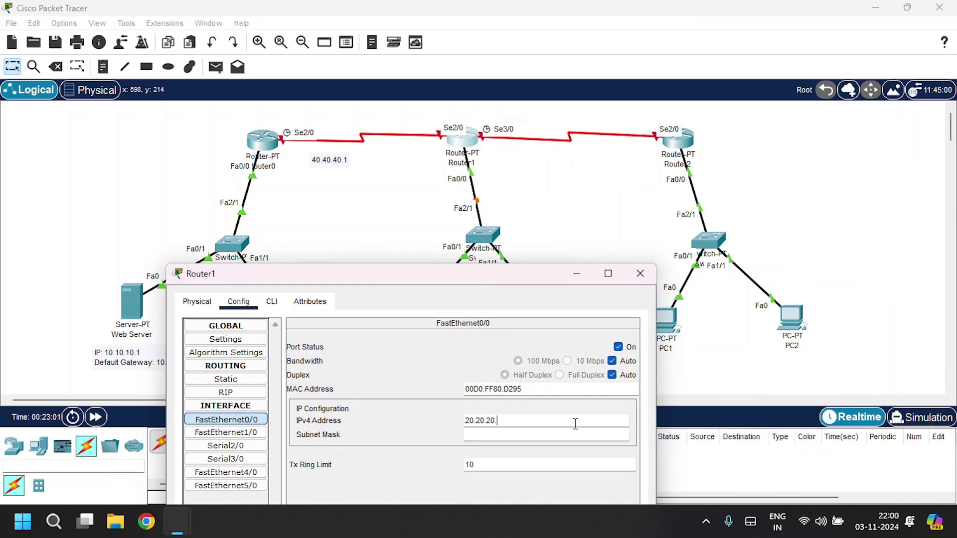
text(0)
key(Tab)
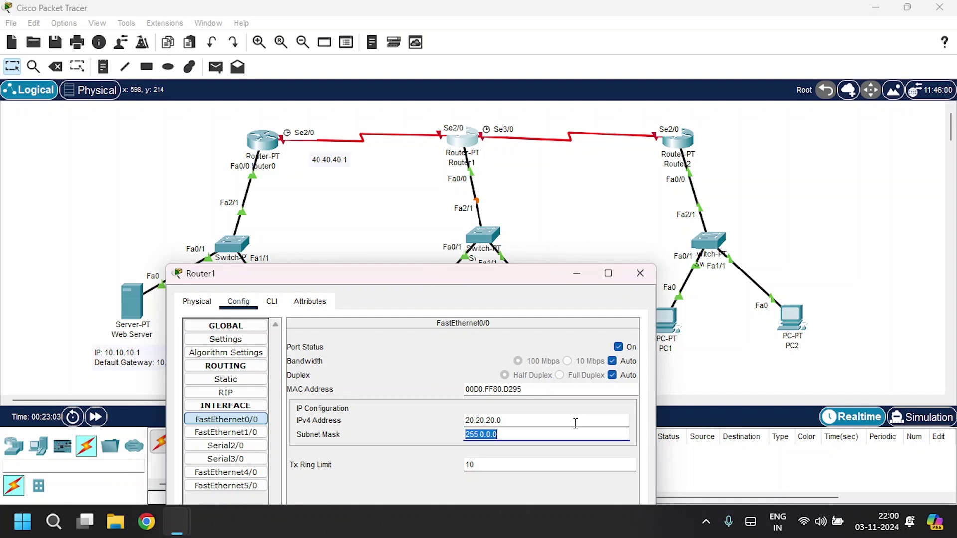
- Turn on Router1's Serial2/0 interface and assign it IPv4 address 40.40.40.2 with the default subnet mask 255.0.0.0
drag(474, 273, 682, 194)
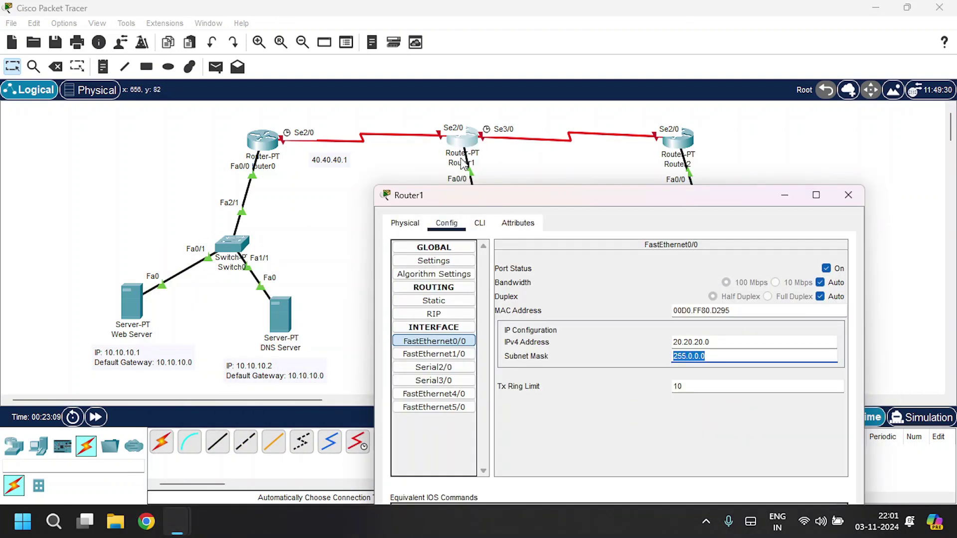
click(460, 370)
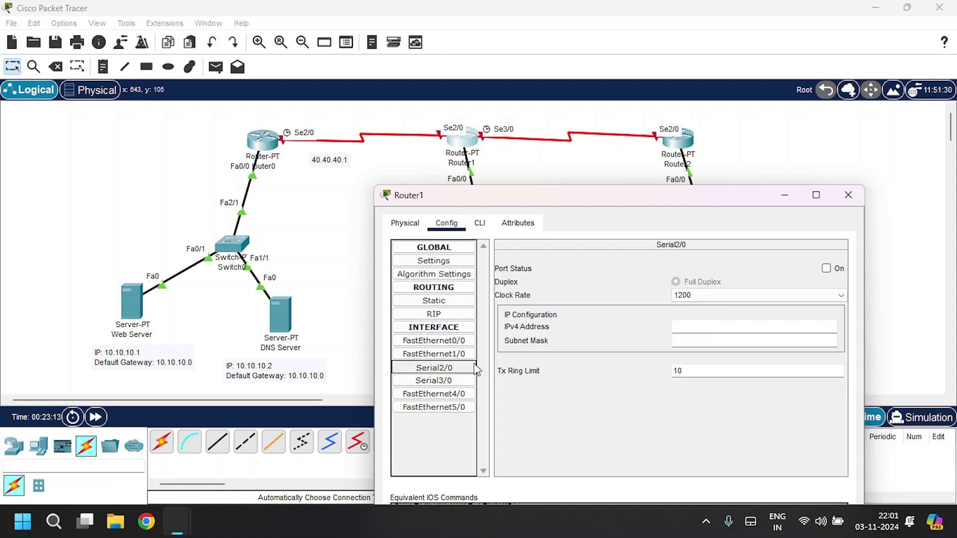
click(827, 269)
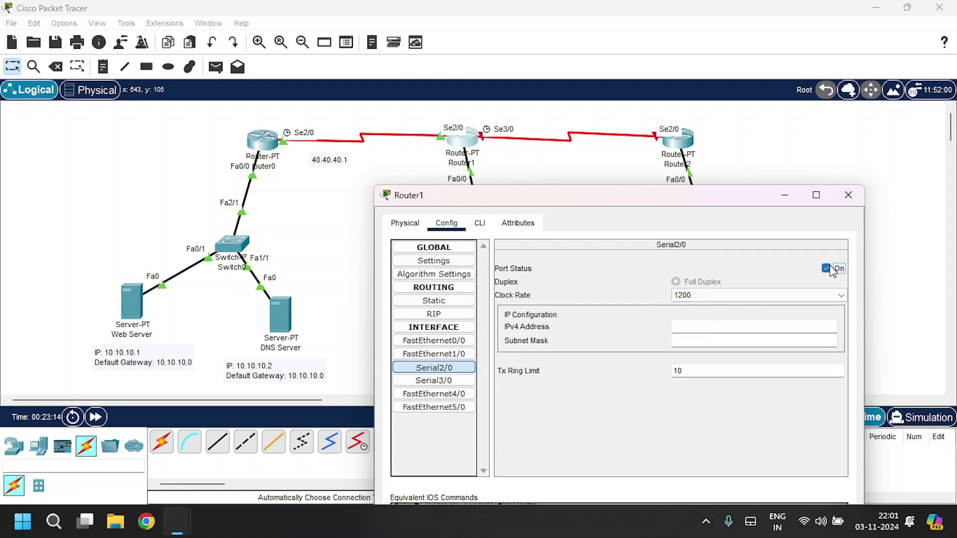
click(708, 328)
text(40.40.40.2)
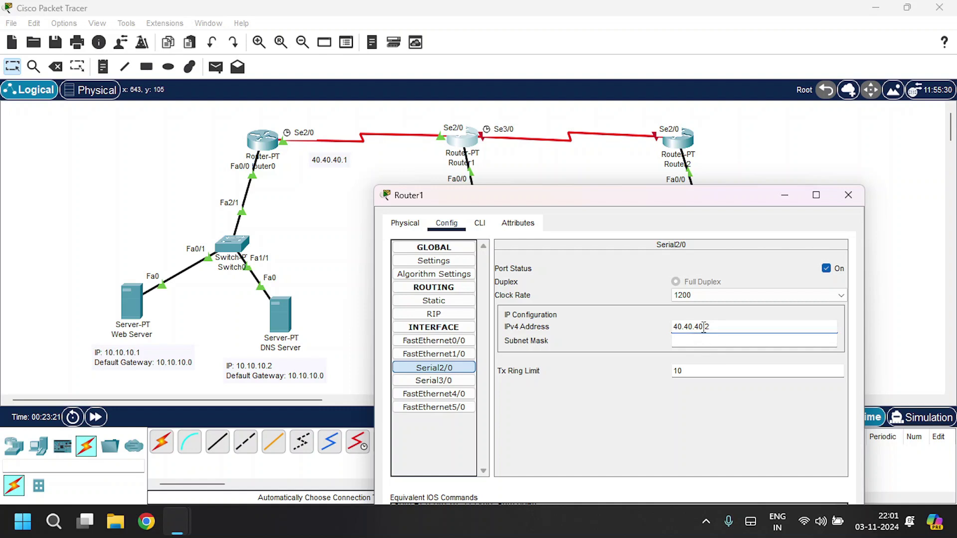
key(Tab)
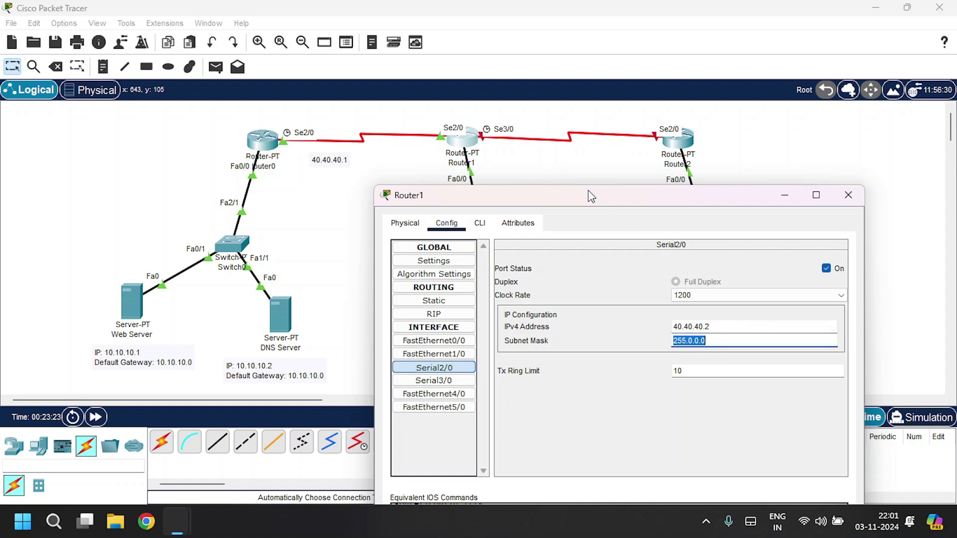
- Turn on Router1's Serial3/0 interface and assign it IPv4 address 50.50.50.1 with the default subnet mask 255.0.0.0
click(461, 367)
click(466, 382)
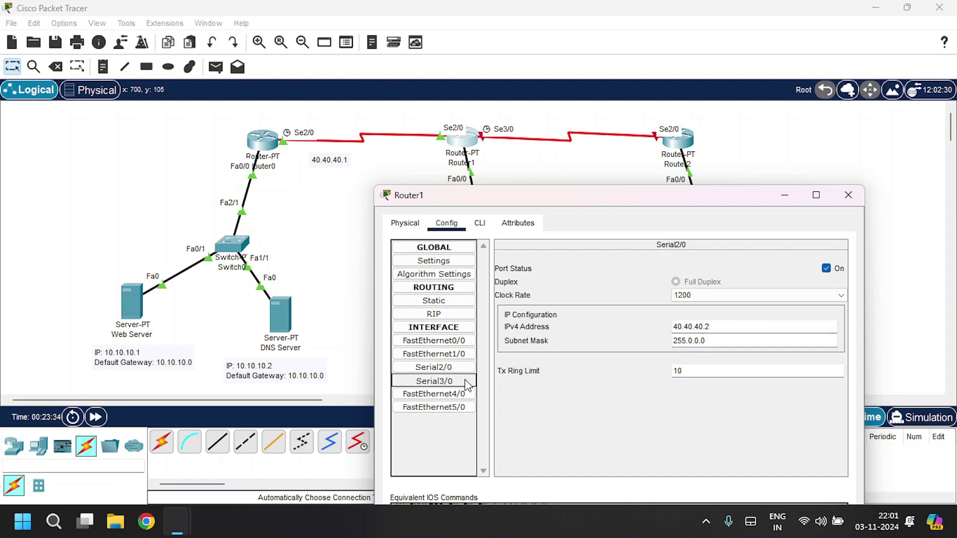
click(827, 268)
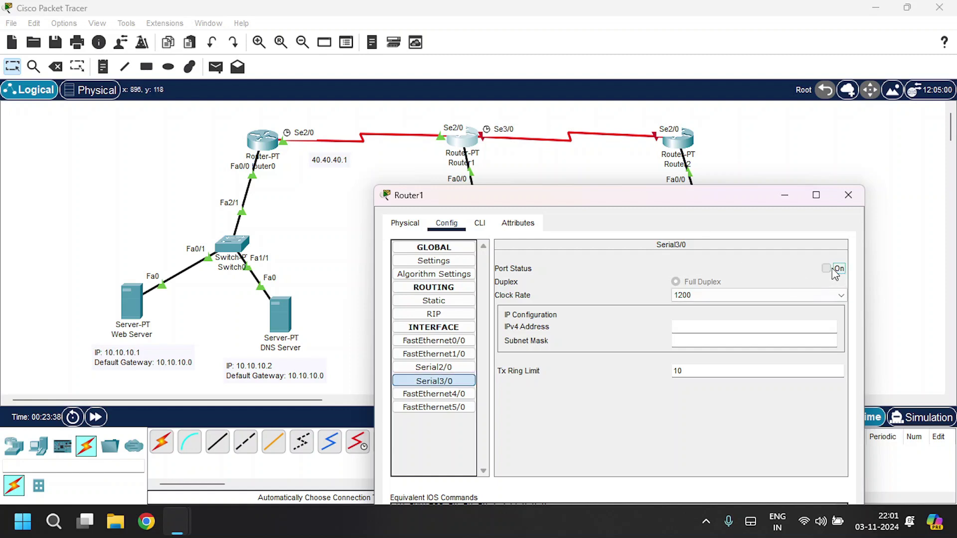
click(724, 326)
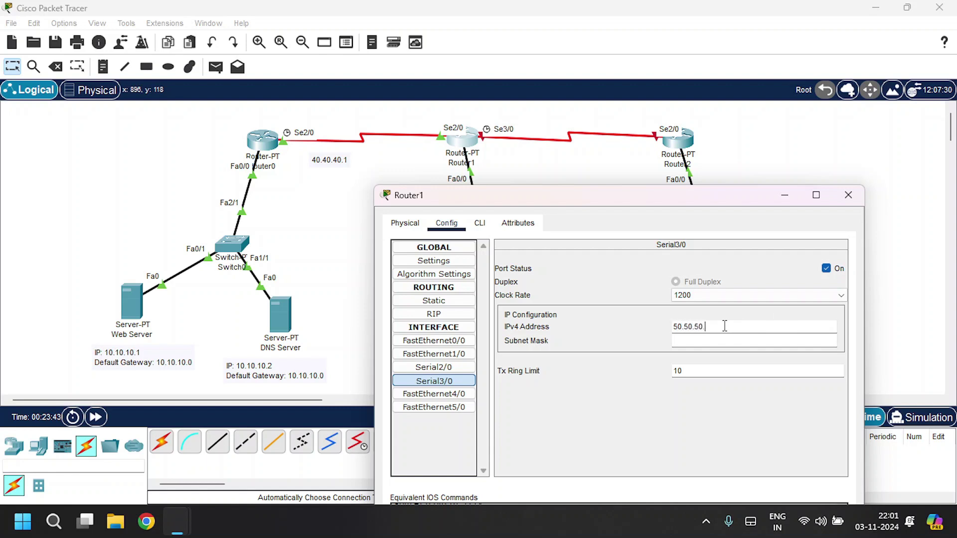
key(Tab)
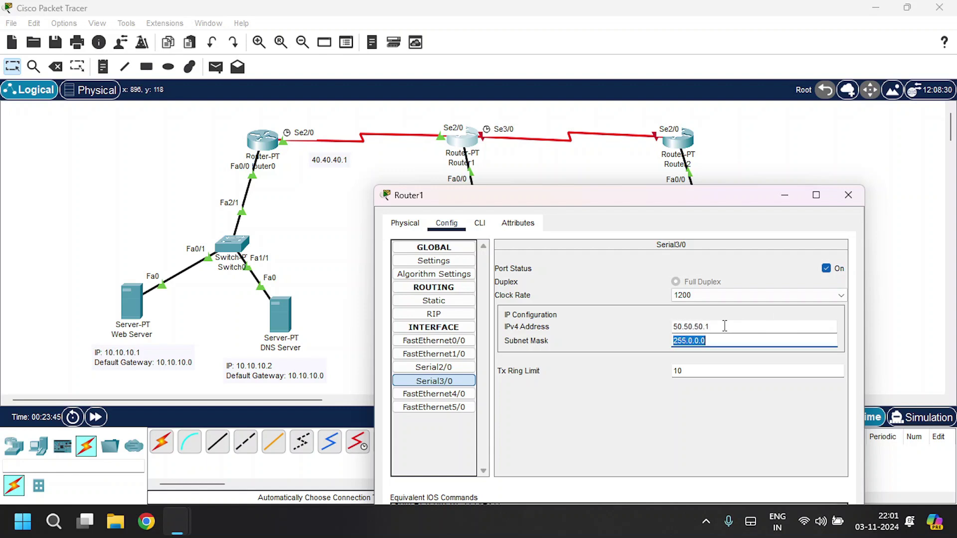
- Turn on Router2's Serial2/0 interface, assign it IPv4 address 50.50.50.2 with the default mask 255.0.0.0, and close the window
click(854, 195)
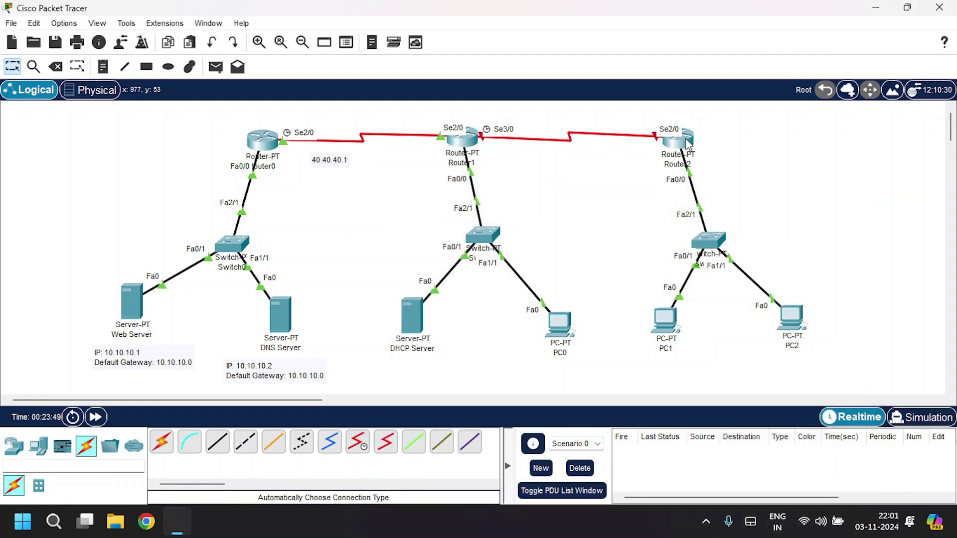
click(690, 146)
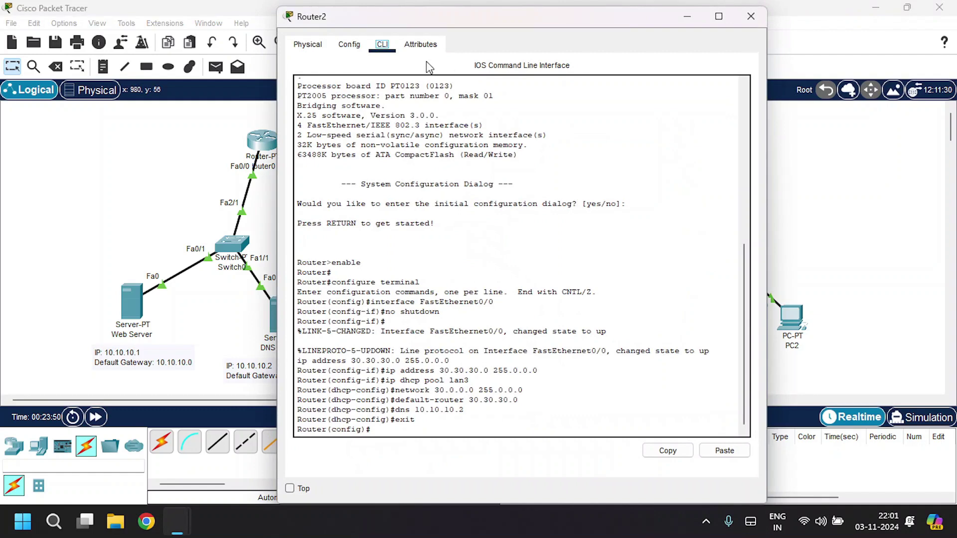
click(349, 45)
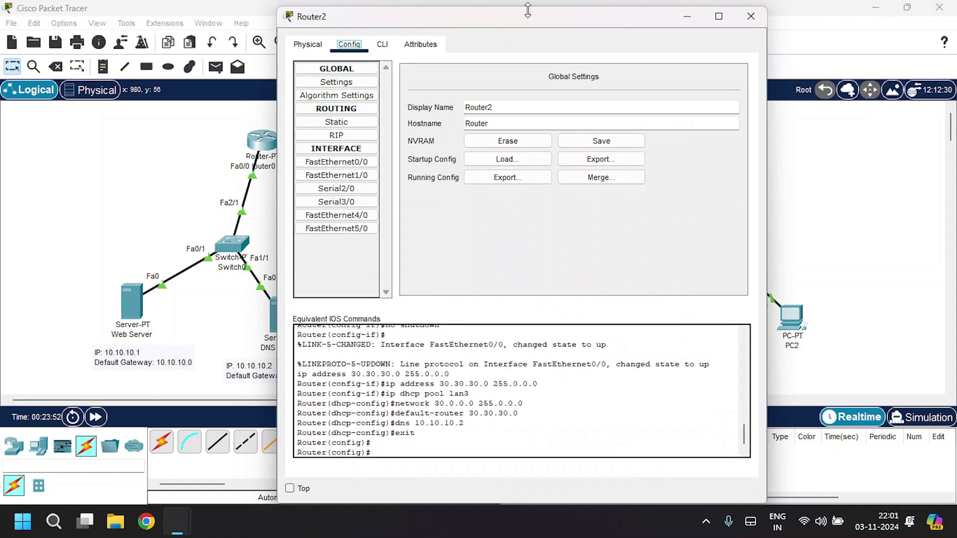
drag(514, 18, 382, 191)
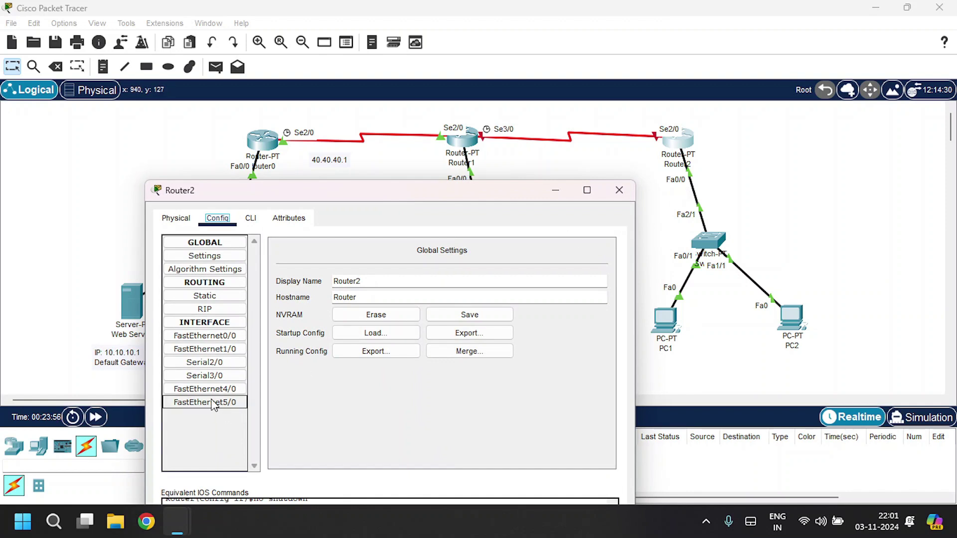
click(223, 342)
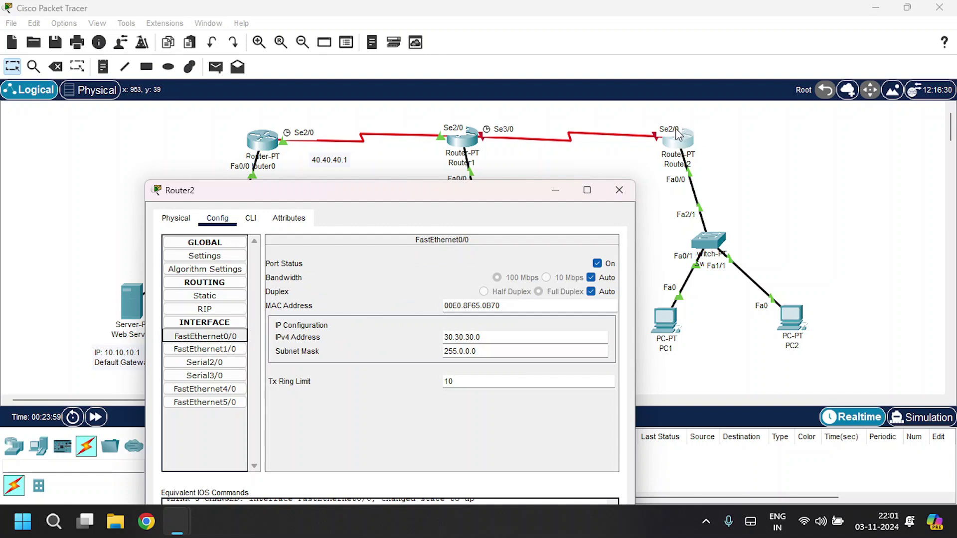
click(228, 363)
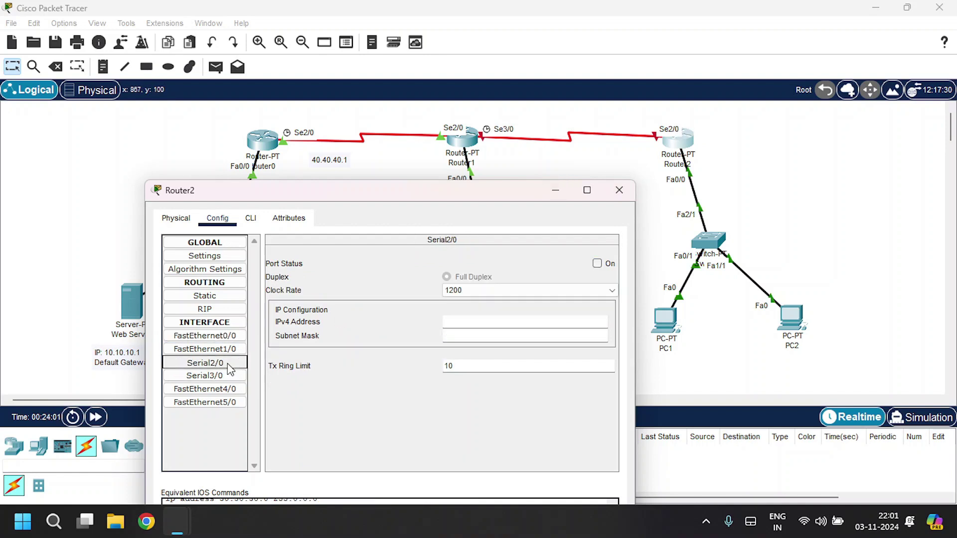
click(604, 266)
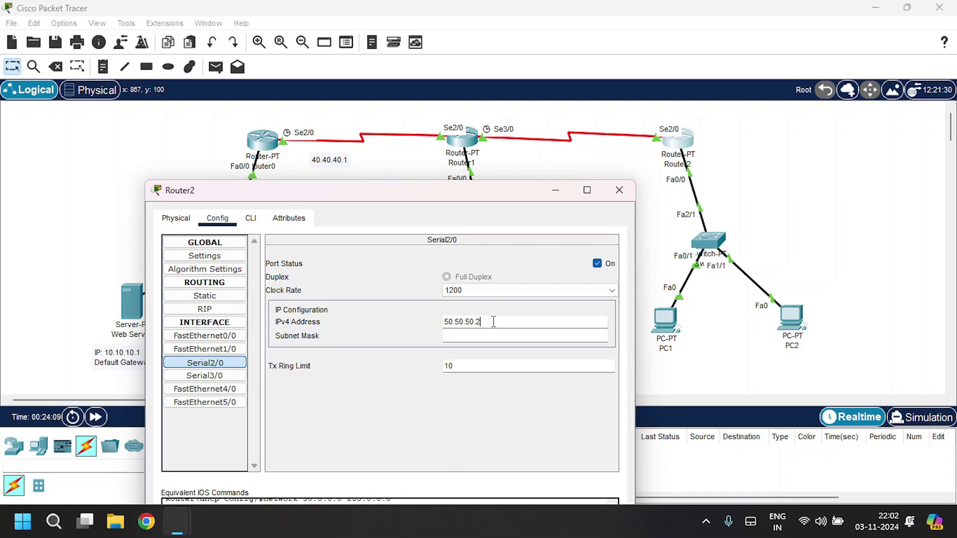
key(Tab)
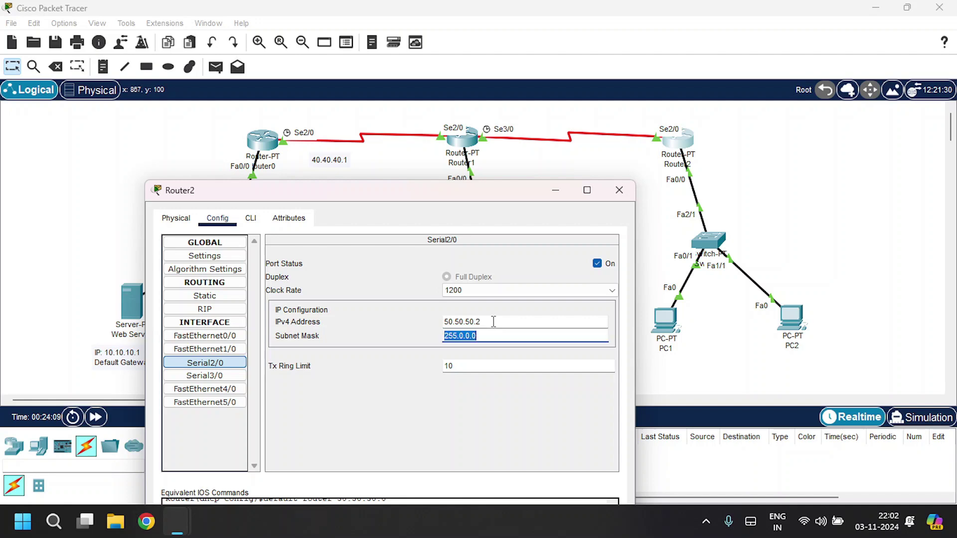
click(618, 191)
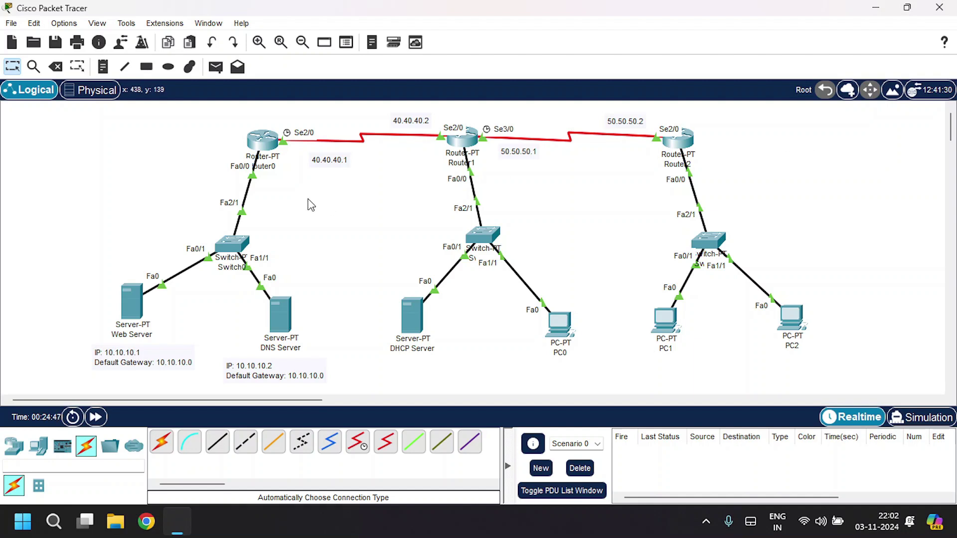
- Open Router0's static route settings and move its window clear of the three routers in the topology
click(265, 143)
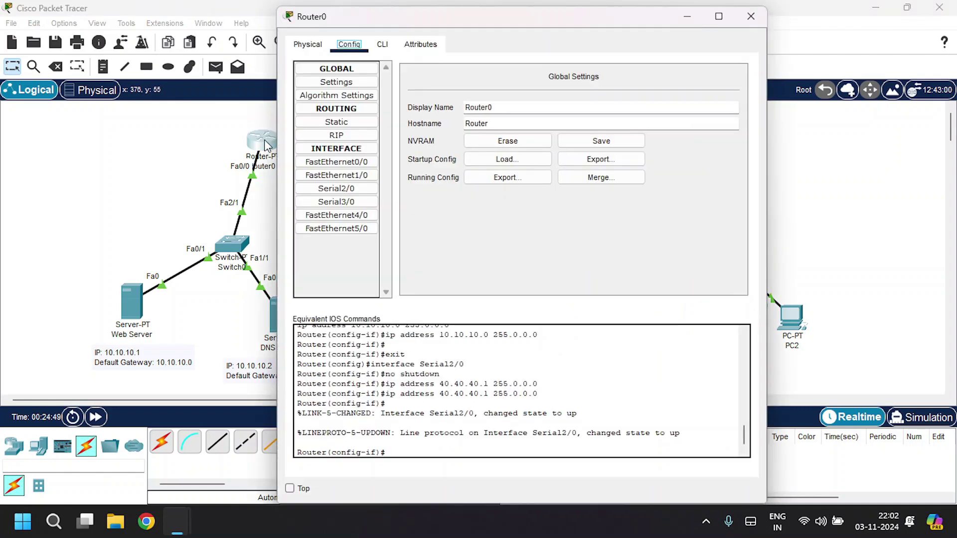
click(338, 123)
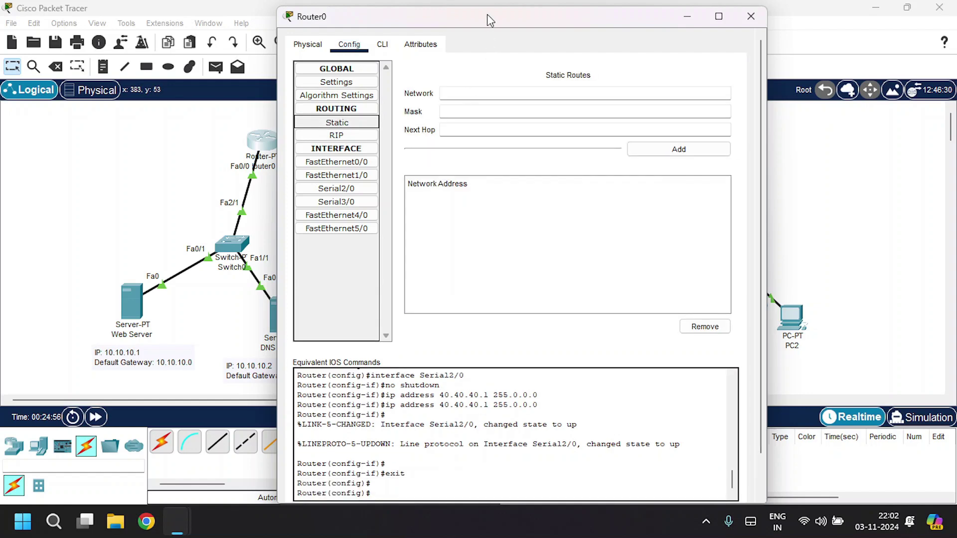
drag(487, 14, 610, 97)
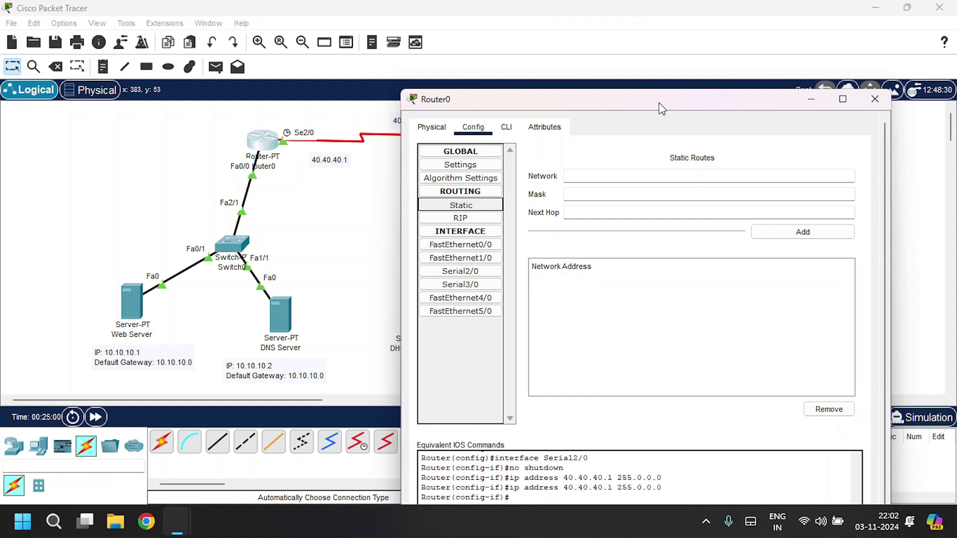
drag(658, 105, 676, 100)
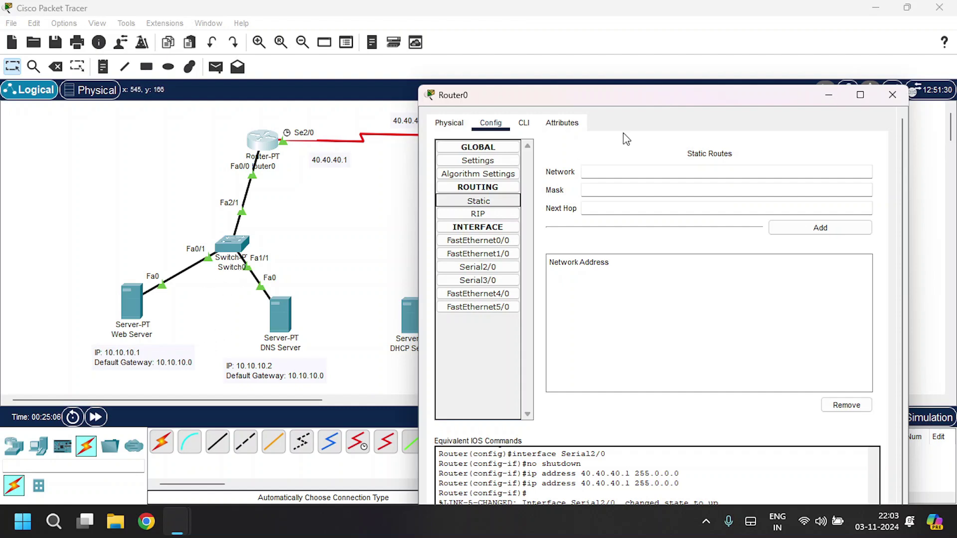
drag(630, 100, 476, 344)
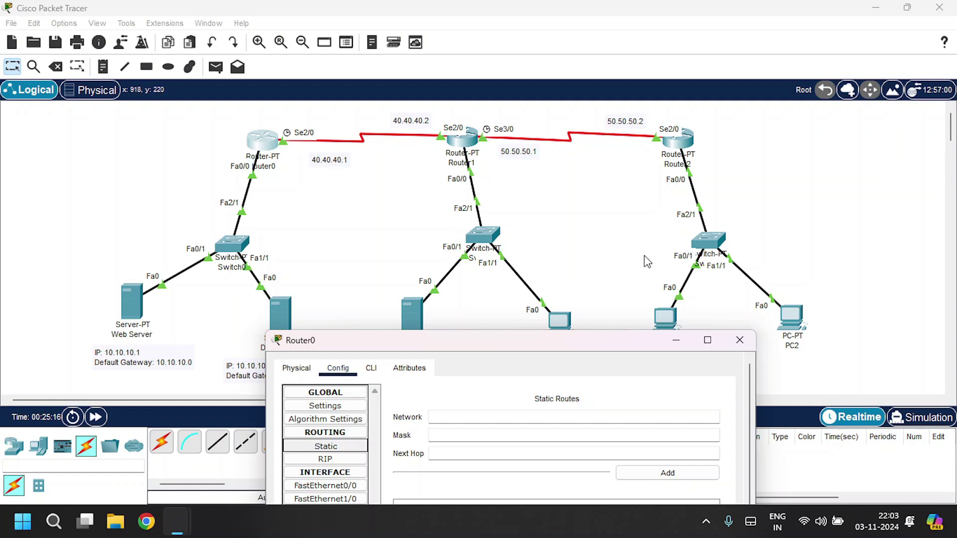
- Add a static route on Router0 to network 20.0.0.0, mask 255.0.0.0, with next hop 40.40.40.2
click(453, 414)
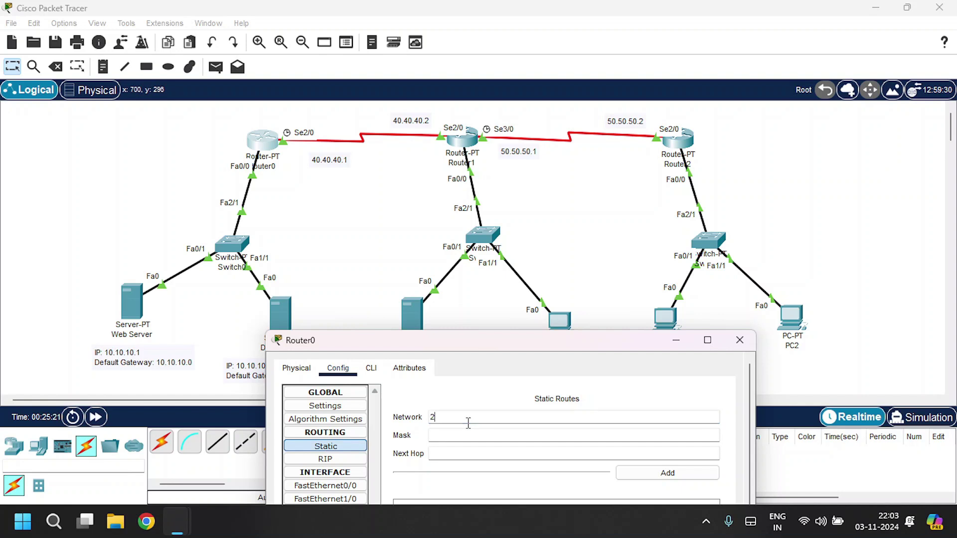
text(20.)
click(468, 423)
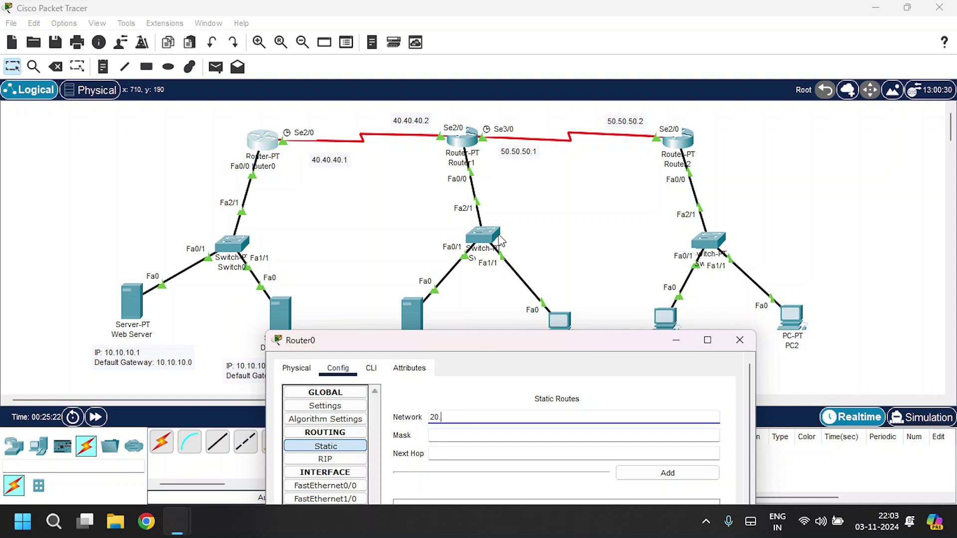
text(0.0.0)
key(Tab)
text(25)
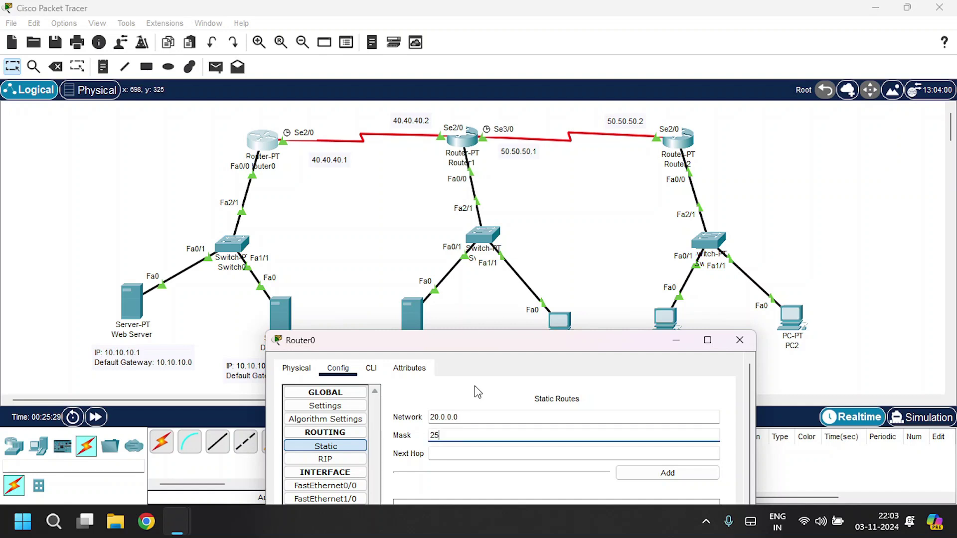
text(5.0.0.0)
drag(485, 344, 401, 362)
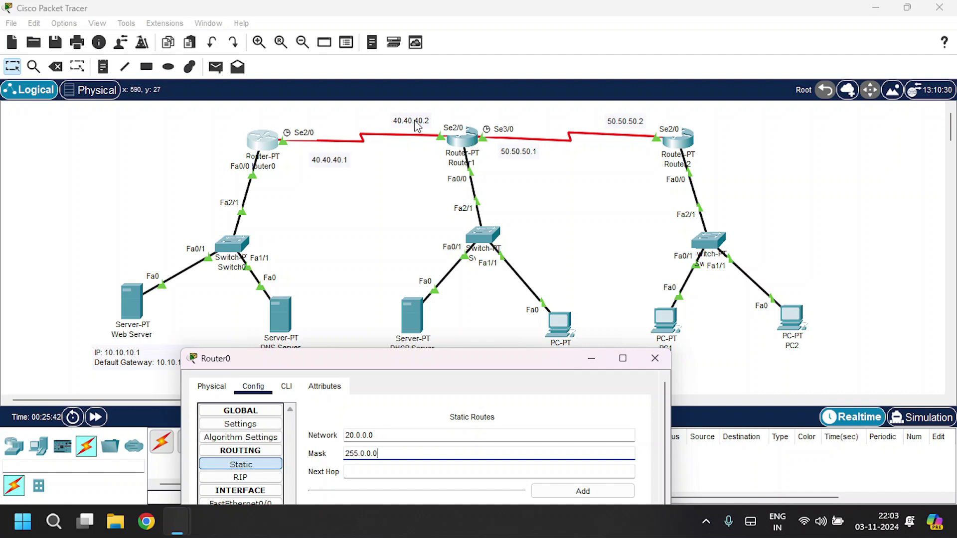
key(Tab)
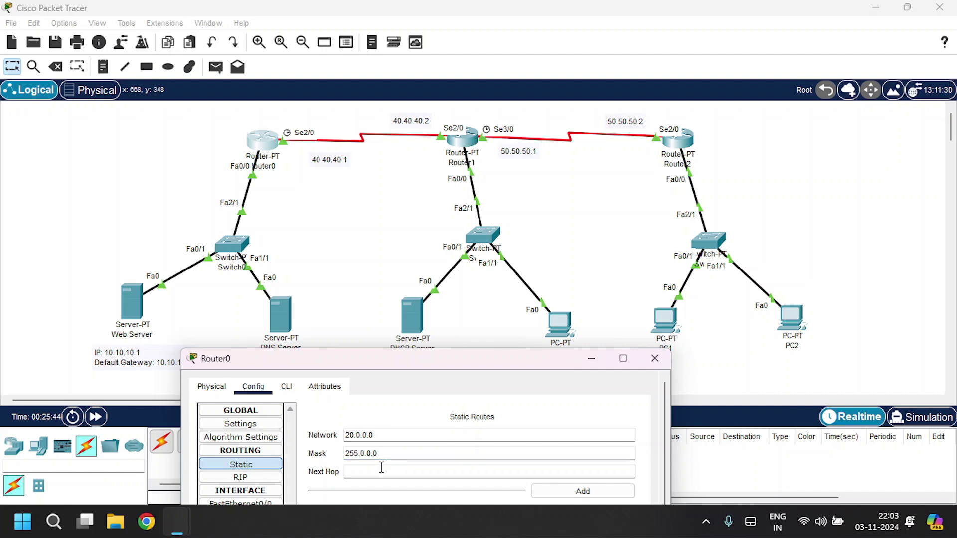
text(40.40.40.)
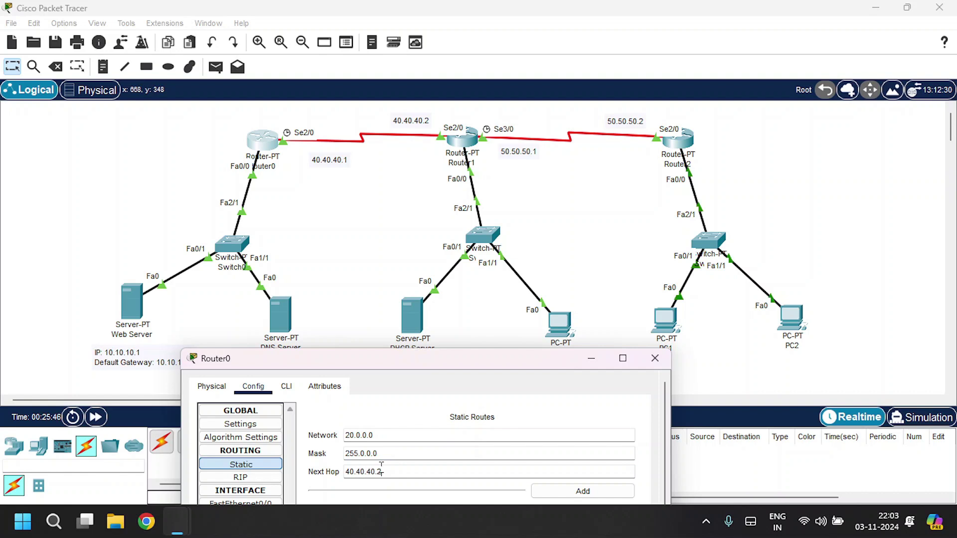
text(2)
drag(402, 358, 397, 266)
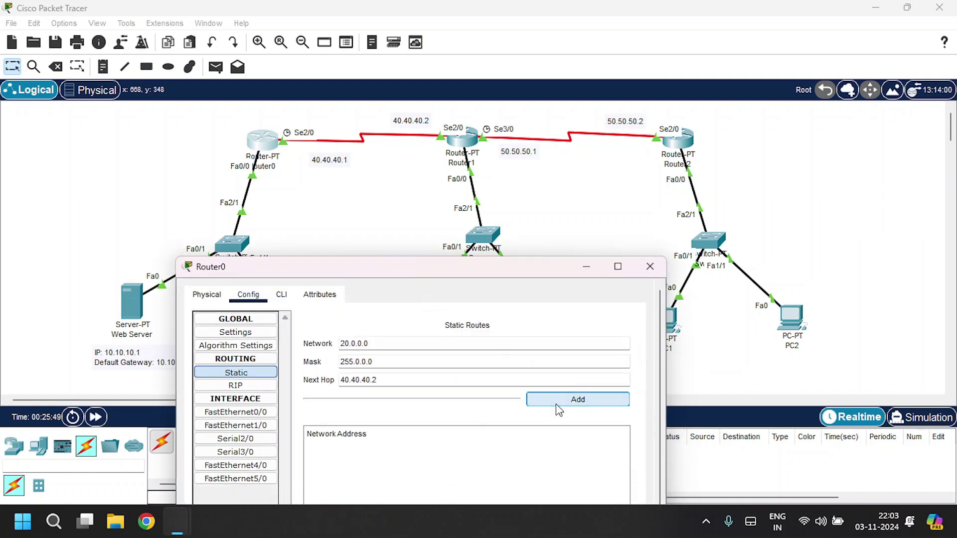
click(555, 404)
- Add a static route on Router0 to network 30.0.0.0, mask 255.0.0.0, via next hop 40.40.40.2, and close Router0's window
drag(467, 269, 419, 341)
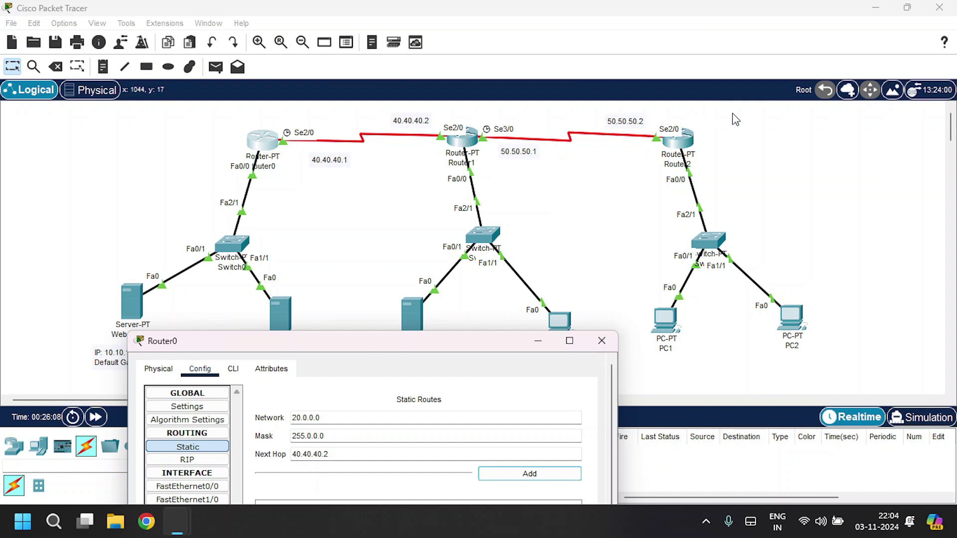
drag(340, 414, 292, 418)
key(BackSpace)
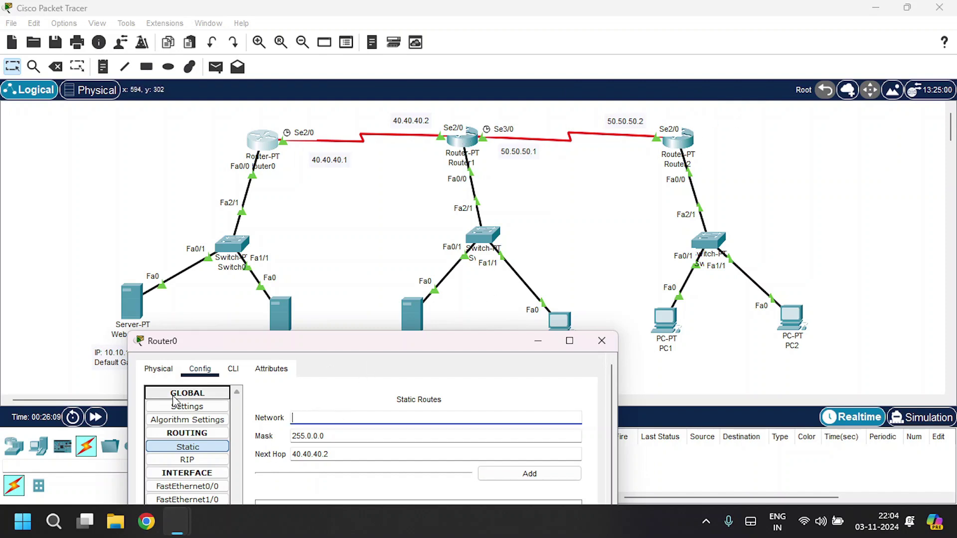
text(30.0.0.0)
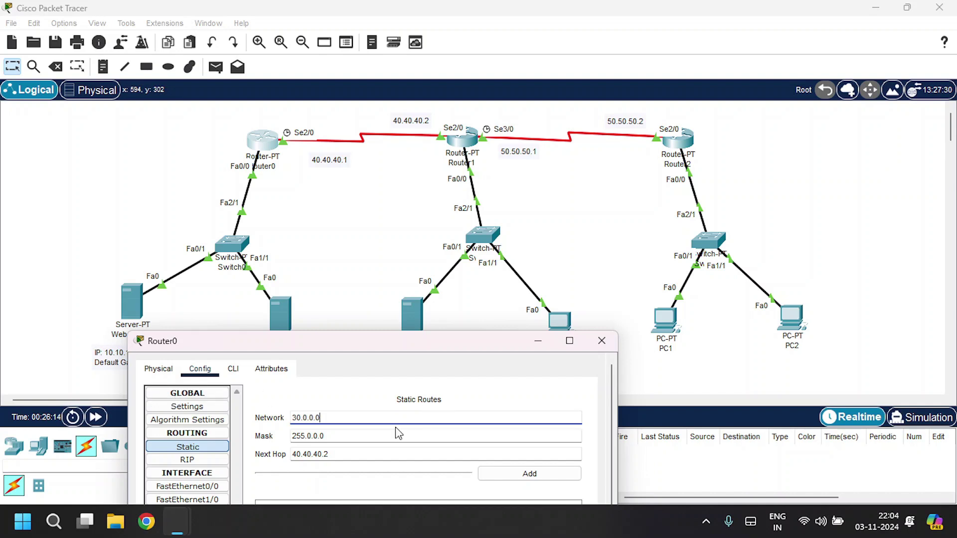
key(Tab)
key(Tab)
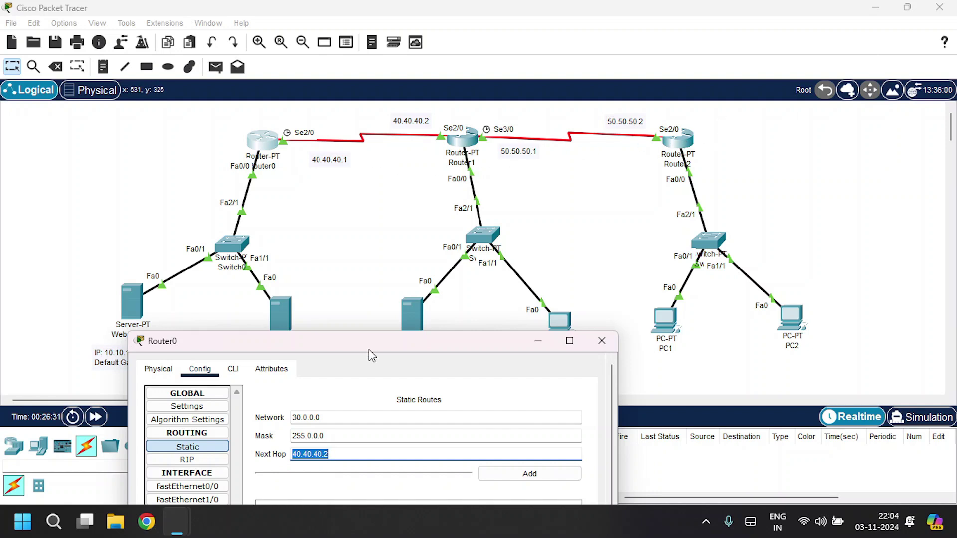
click(503, 473)
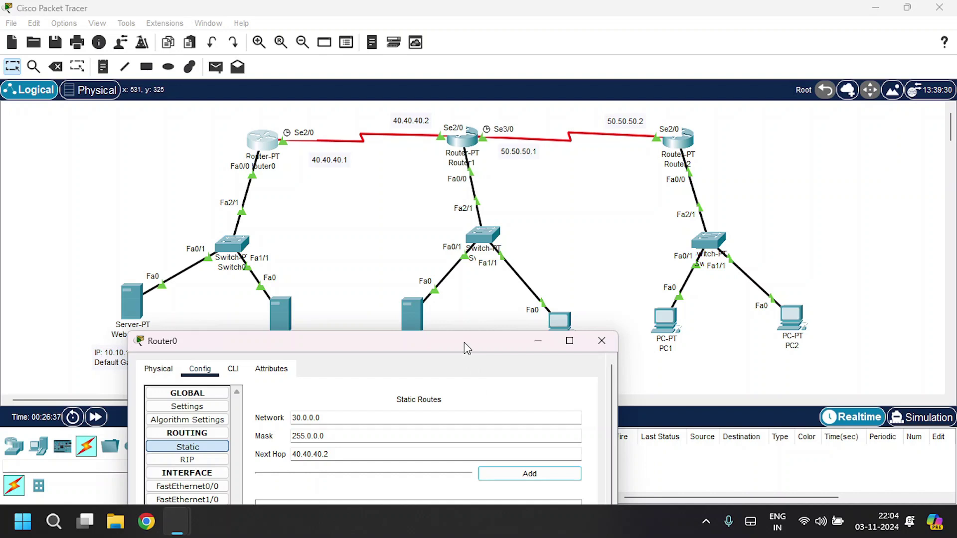
drag(464, 347, 474, 138)
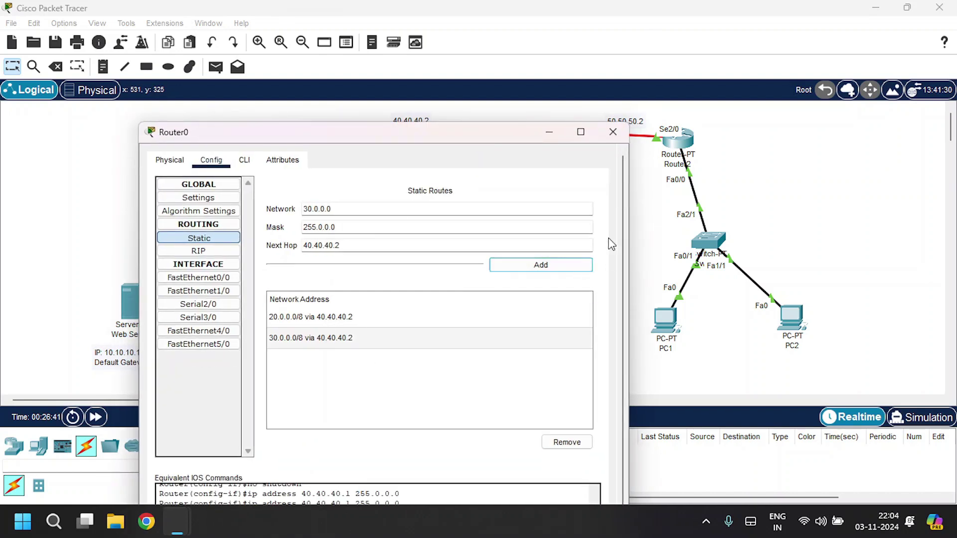
click(606, 132)
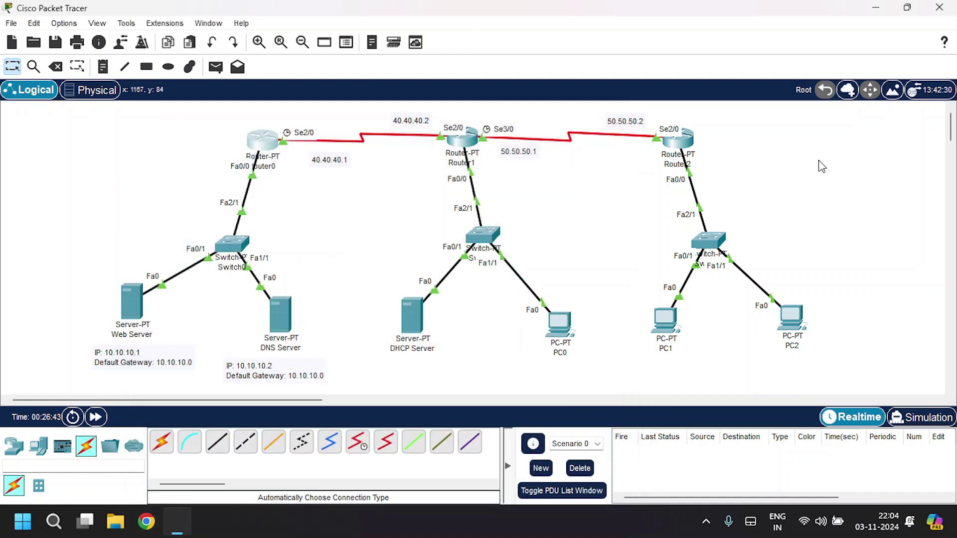
- Add a static route on Router1 to network 10.0.0.0, mask 255.0.0.0, with next hop 40.40.40.1
click(471, 142)
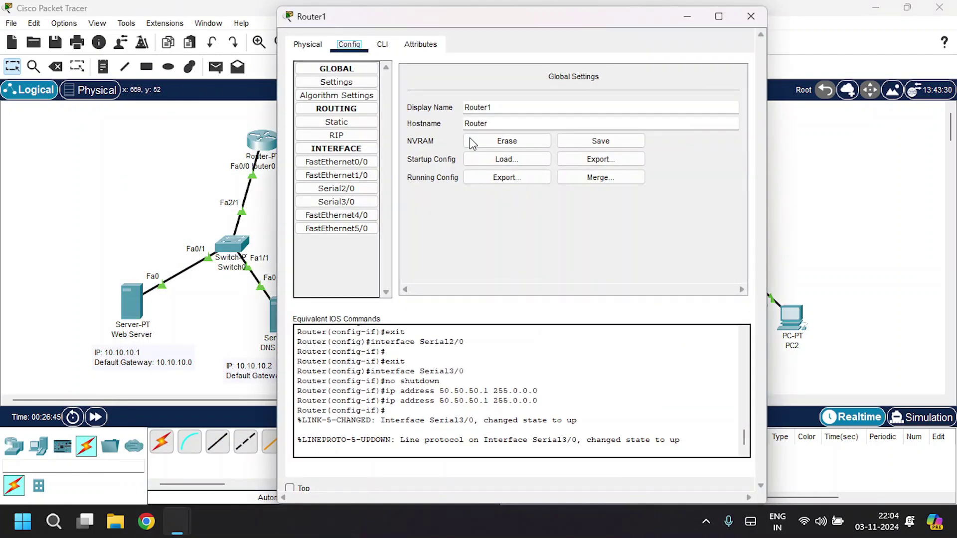
click(333, 124)
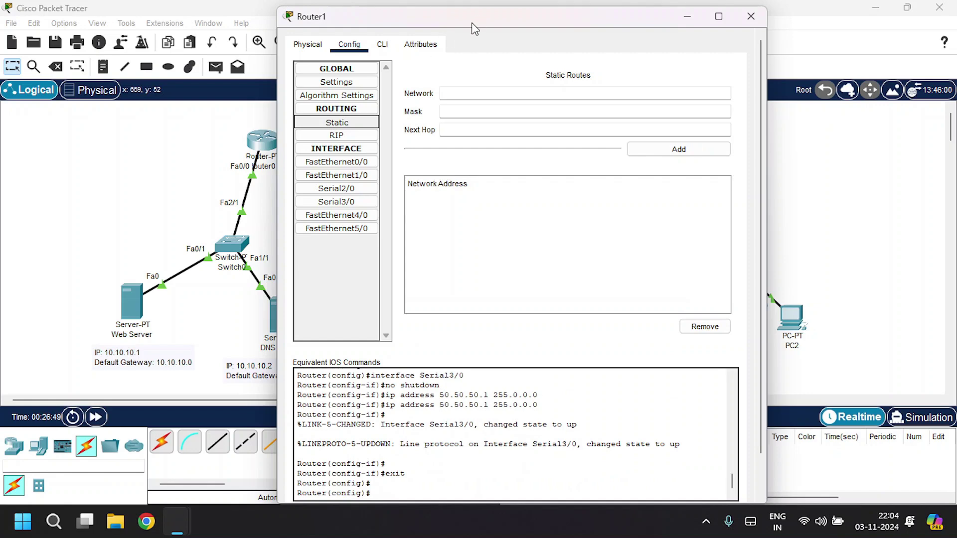
drag(475, 29, 497, 288)
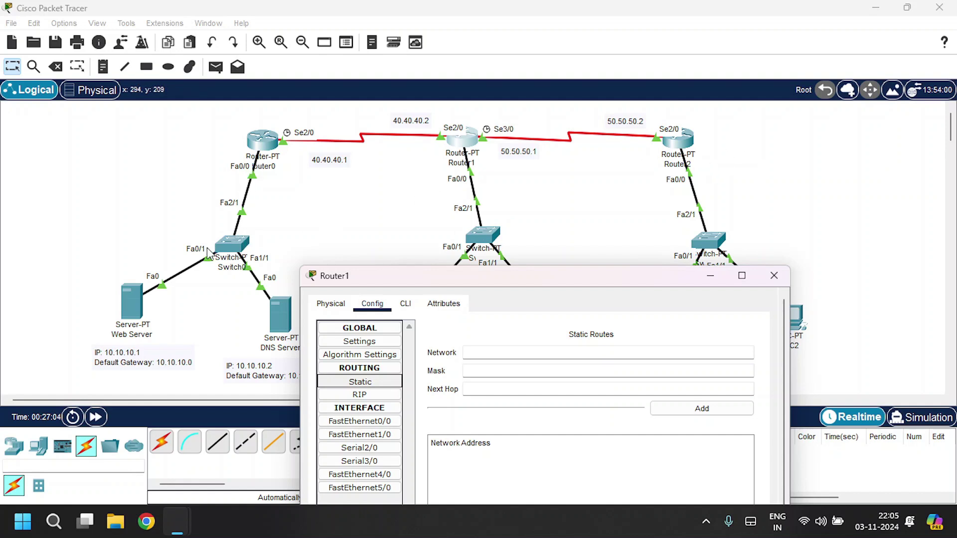
click(491, 352)
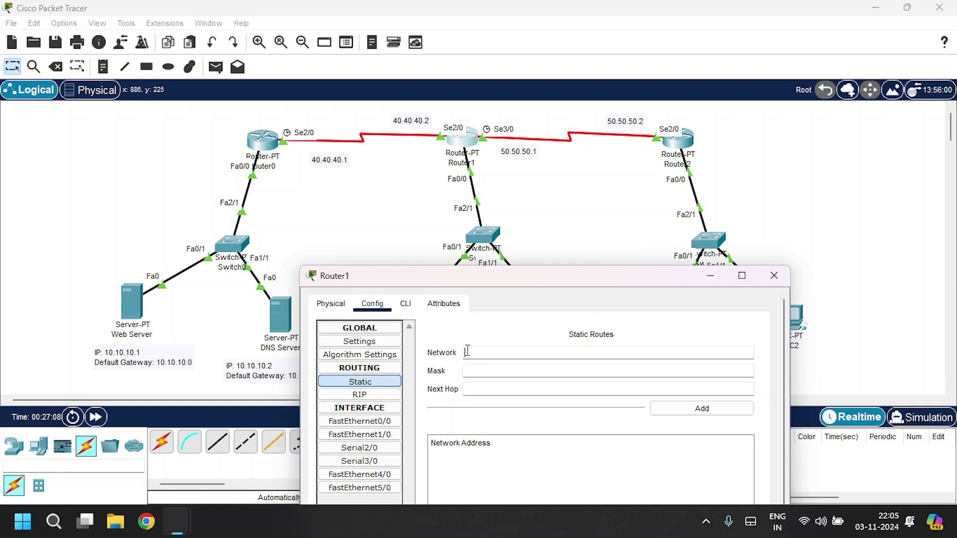
text(10.0.0.0)
key(Tab)
text(2)
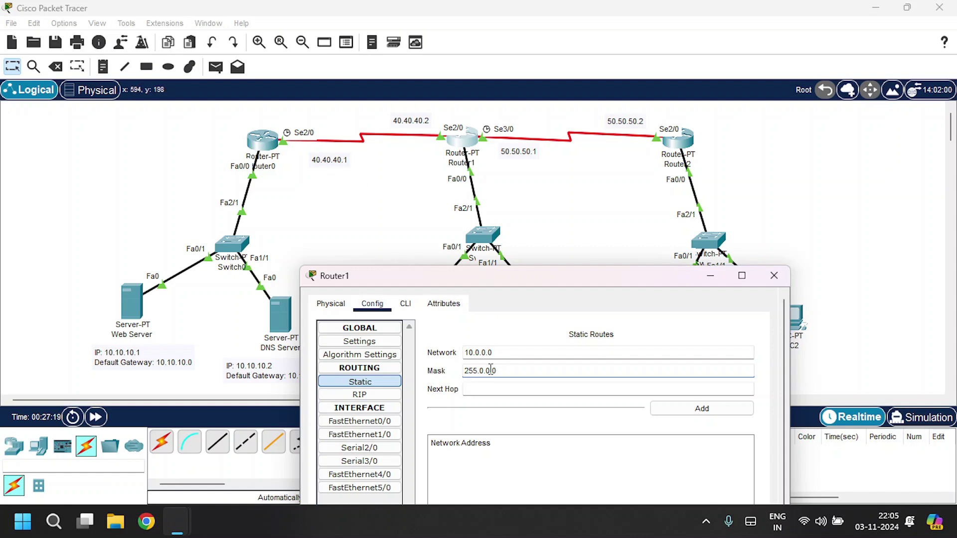
click(475, 387)
text(40.40.40.1)
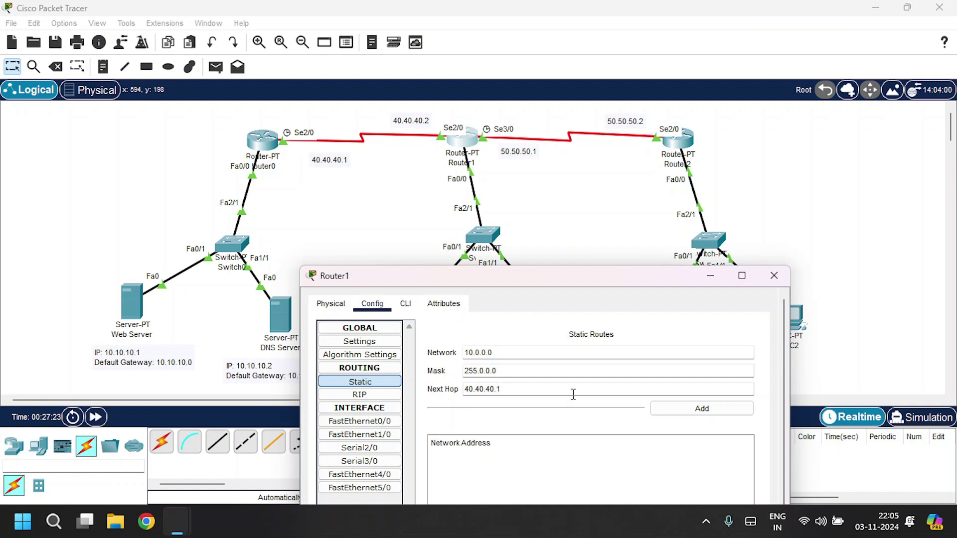
click(702, 412)
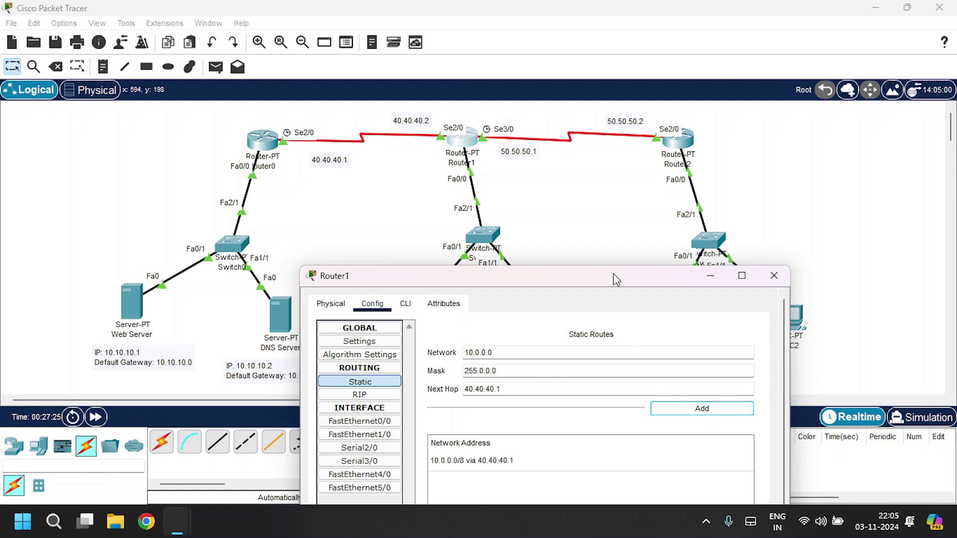
- Add a static route on Router1 to network 30.0.0.0, mask 255.0.0.0, with next hop 50.50.50.2, and close Router1's window
drag(623, 279, 573, 279)
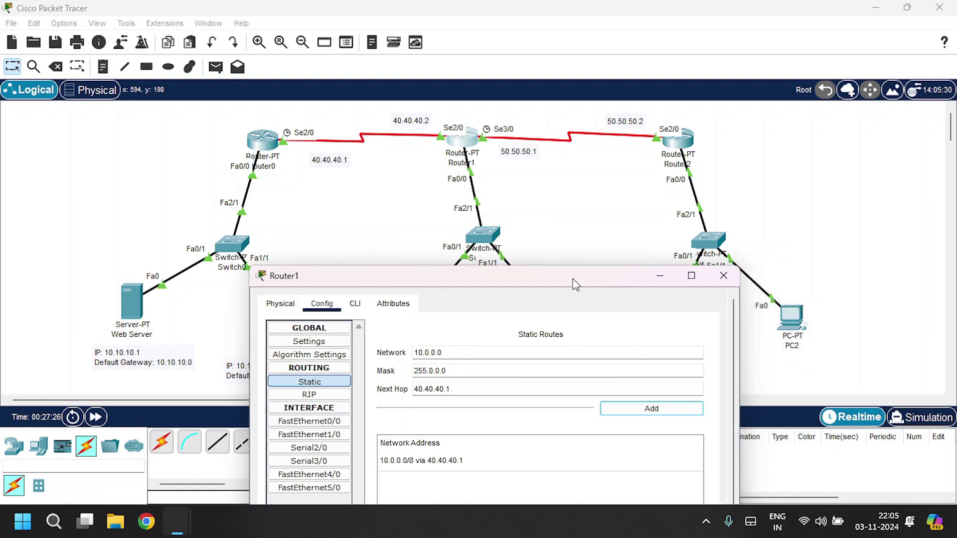
click(419, 353)
key(BackSpace)
text(3)
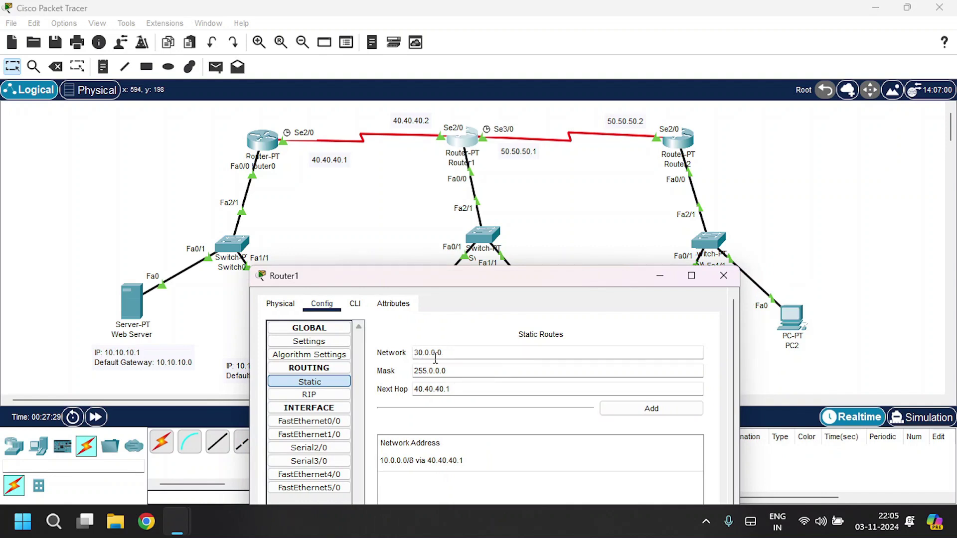
drag(466, 369, 411, 372)
click(498, 395)
drag(560, 280, 449, 294)
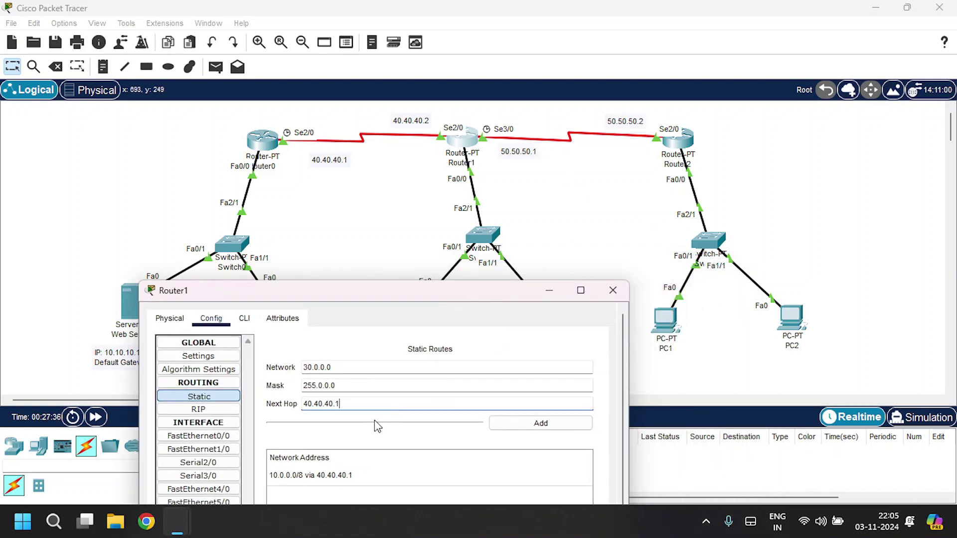
drag(344, 403, 204, 379)
key(BackSpace)
text(50)
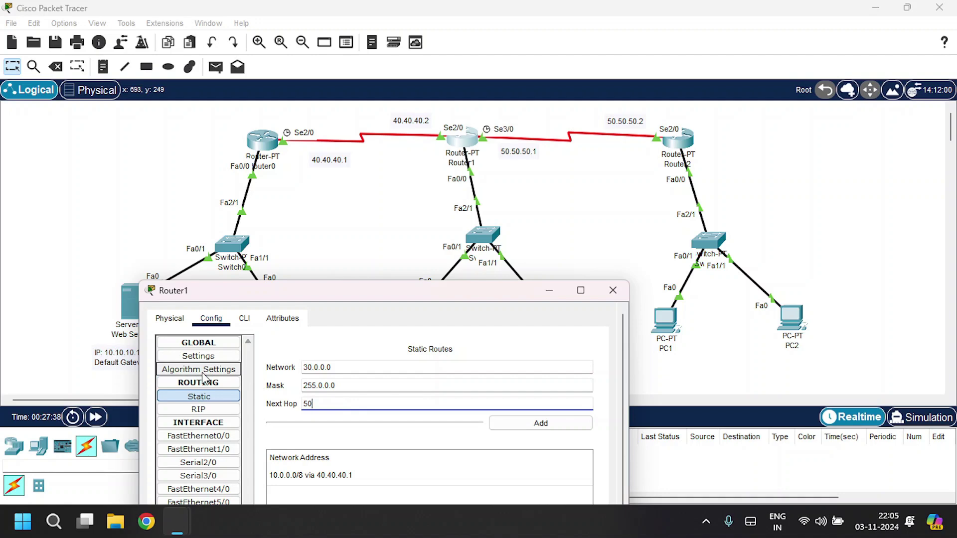
text(.50.50.2)
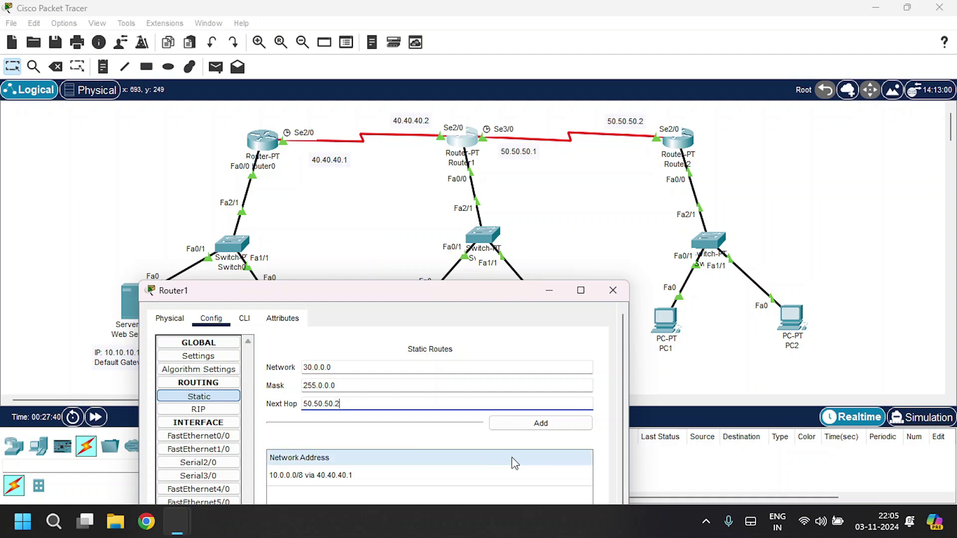
click(526, 424)
click(613, 291)
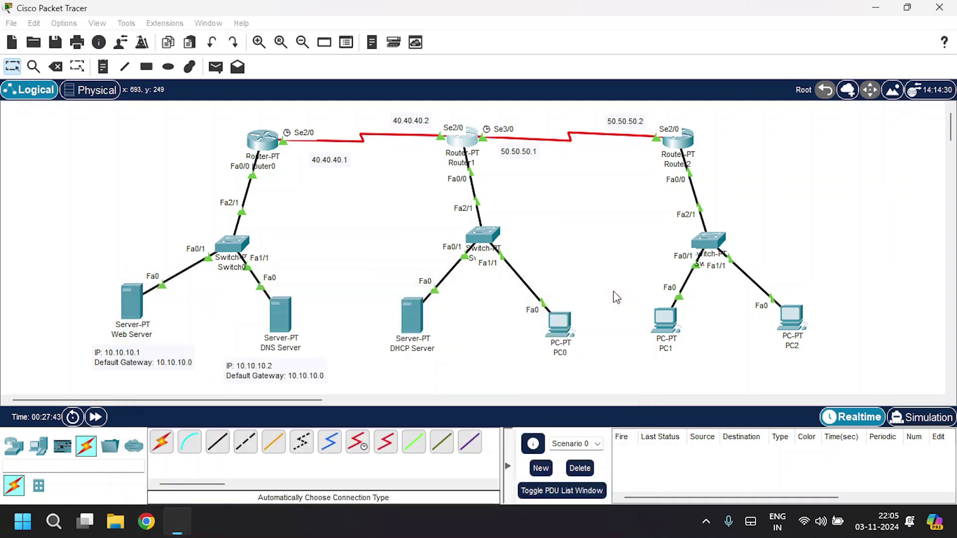
- Add a static route on Router2 to network 10.0.0.0, mask 255.0.0.0, with next hop 50.50.50.1
click(688, 142)
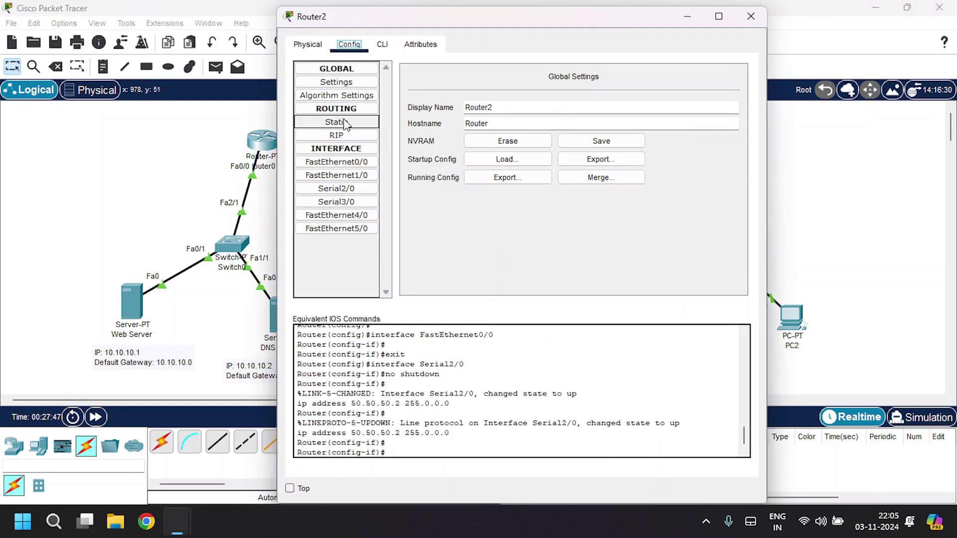
click(367, 121)
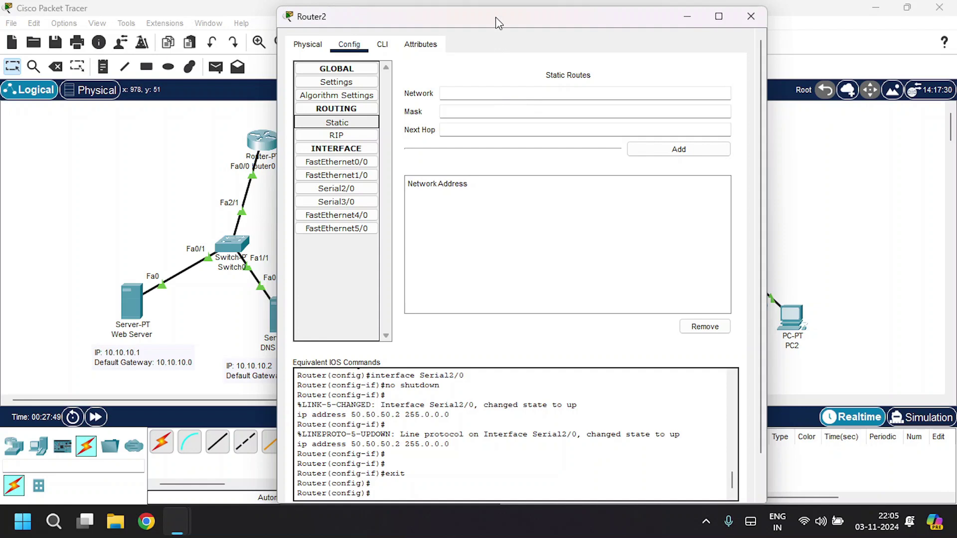
drag(495, 17, 717, 182)
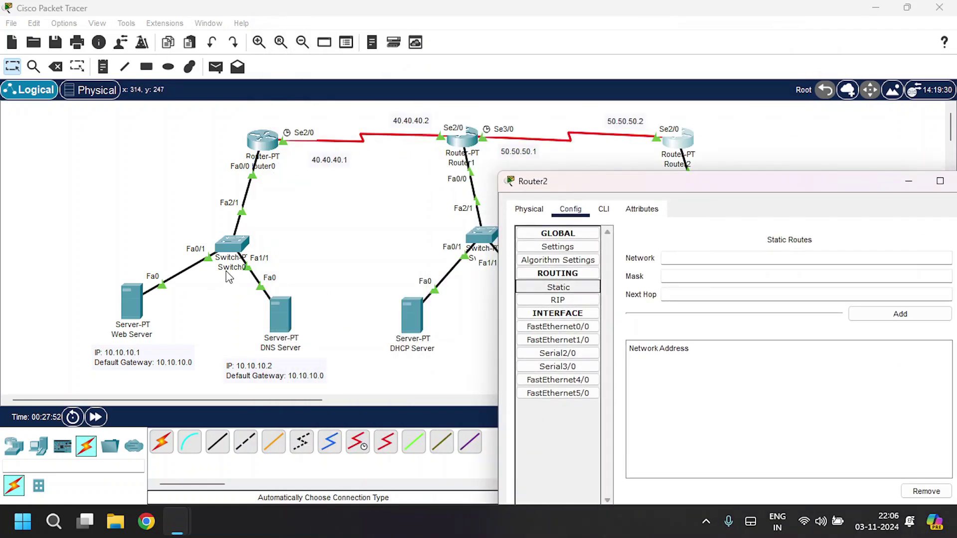
click(691, 258)
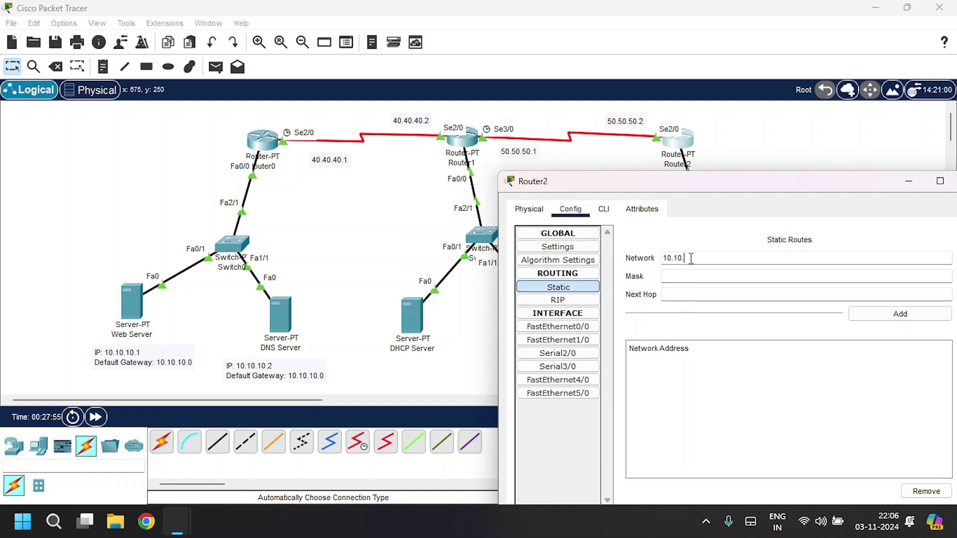
text(10.0.0.0)
key(Tab)
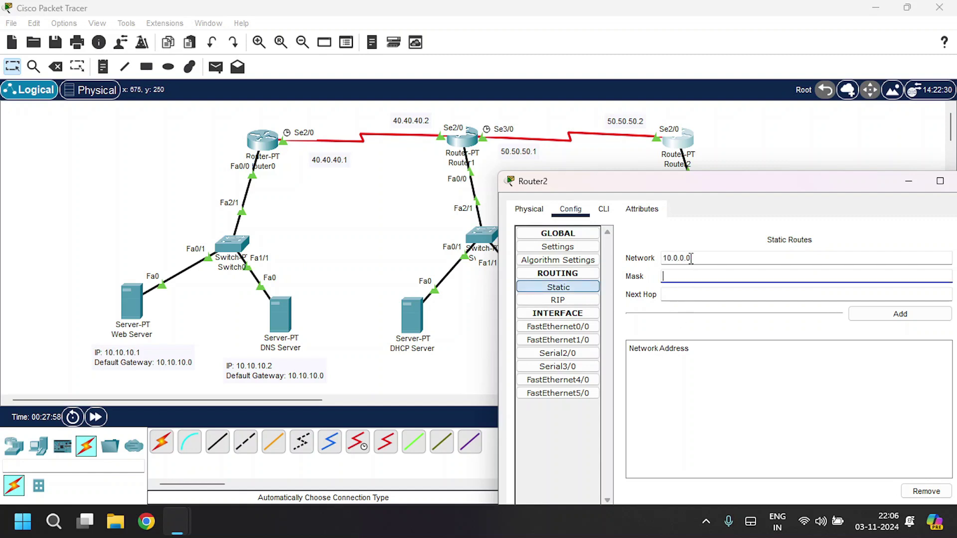
text(255.0.0.0)
key(Tab)
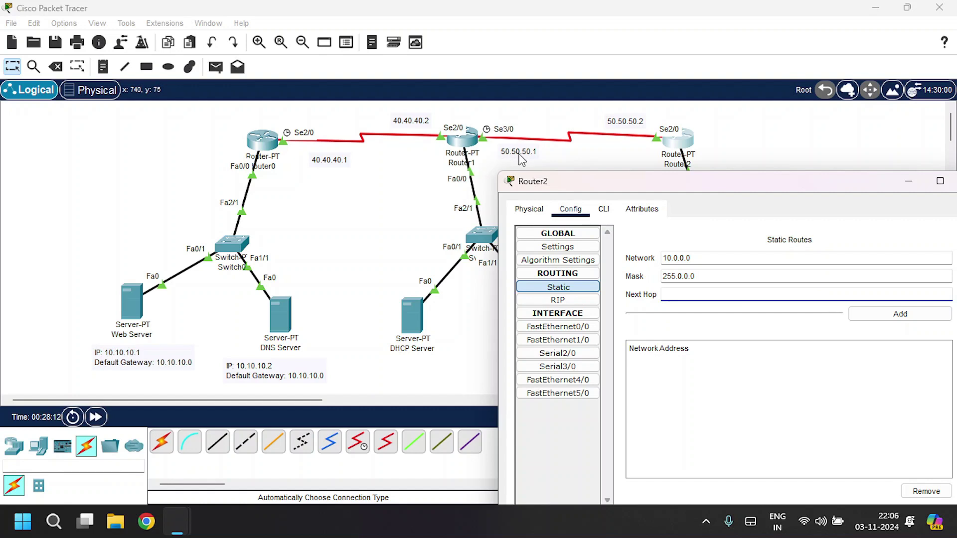
click(701, 293)
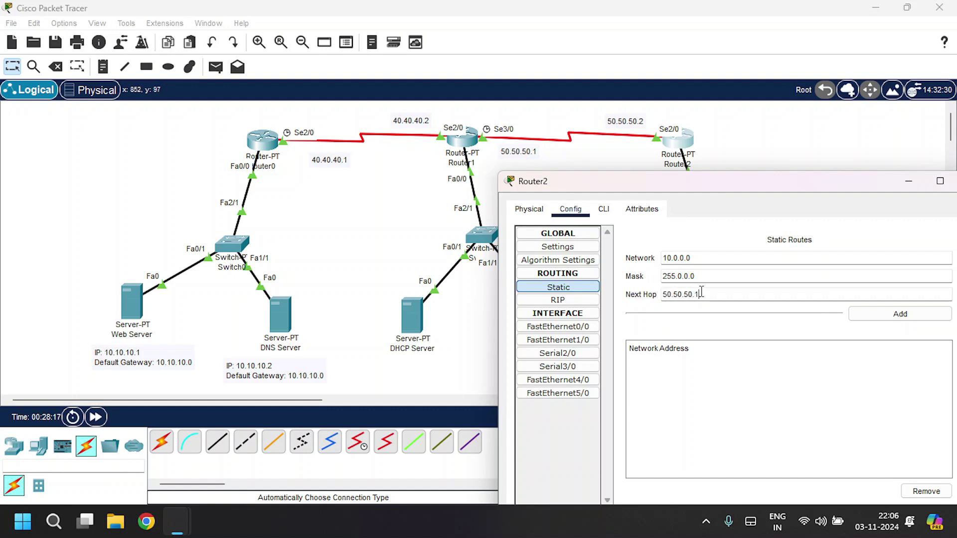
click(900, 314)
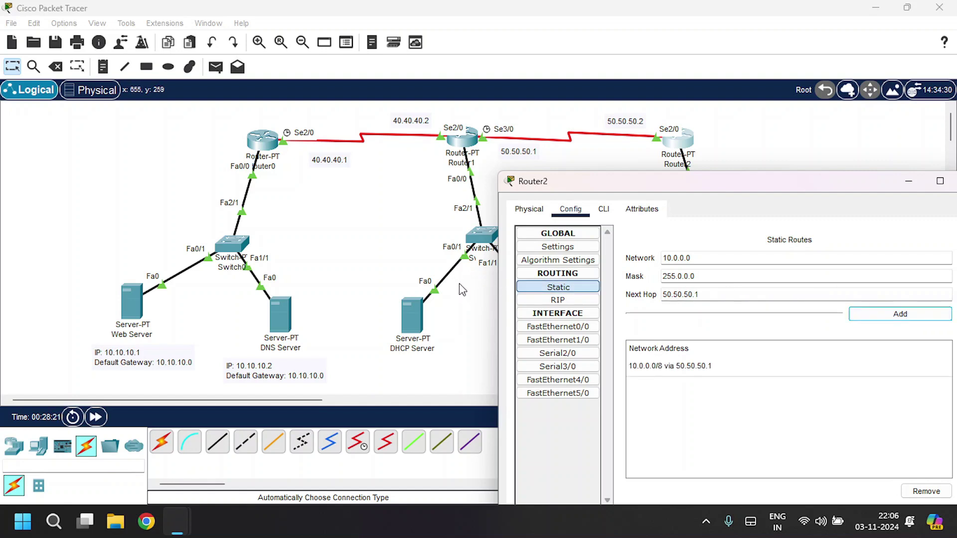
- Add a static route on Router2 to network 20.0.0.0, mask 255.0.0.0, via next hop 50.50.50.1, and close Router2's window
click(669, 257)
key(BackSpace)
text(2)
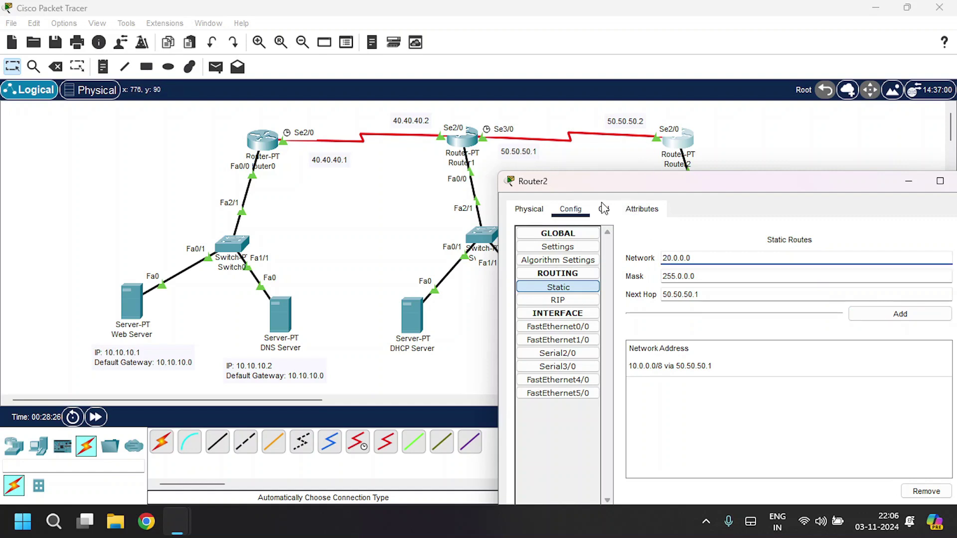
click(712, 277)
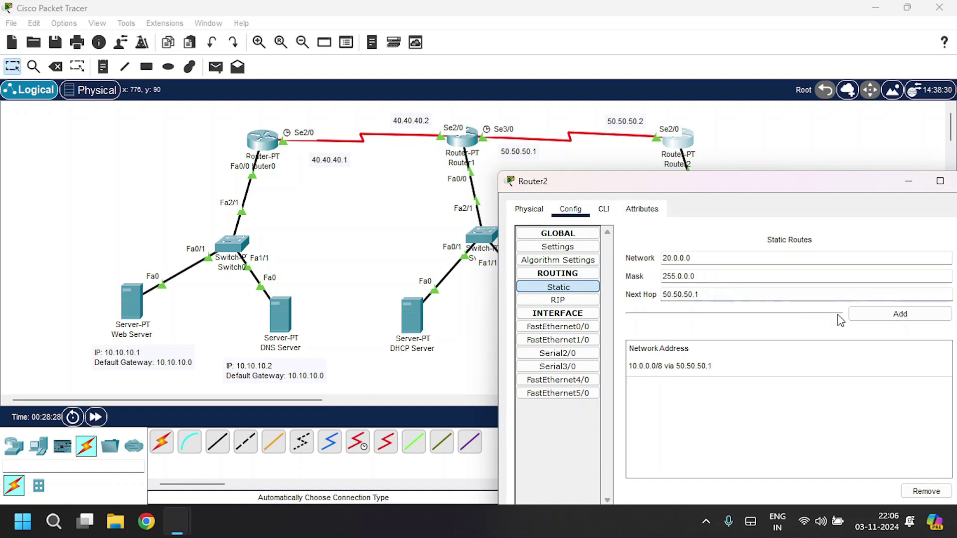
click(869, 318)
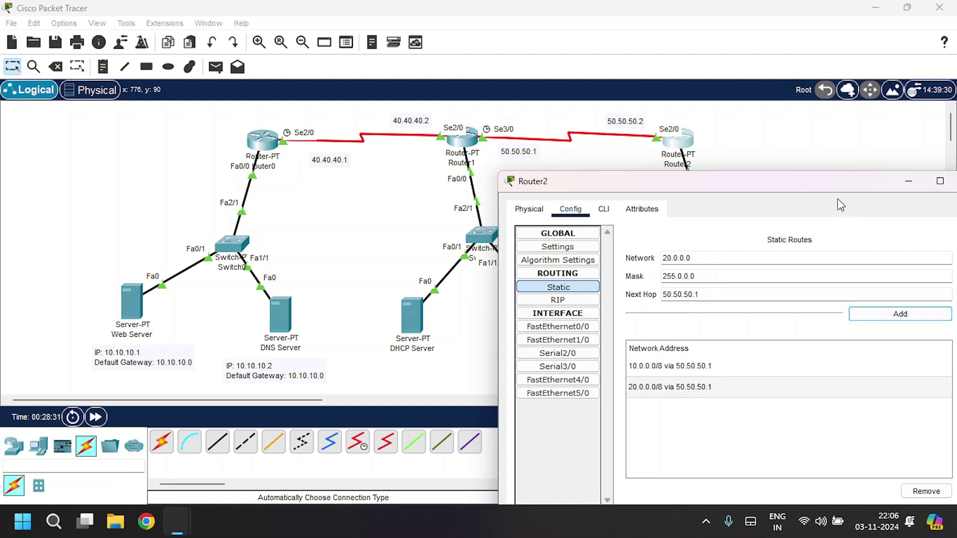
drag(837, 182, 720, 166)
click(854, 168)
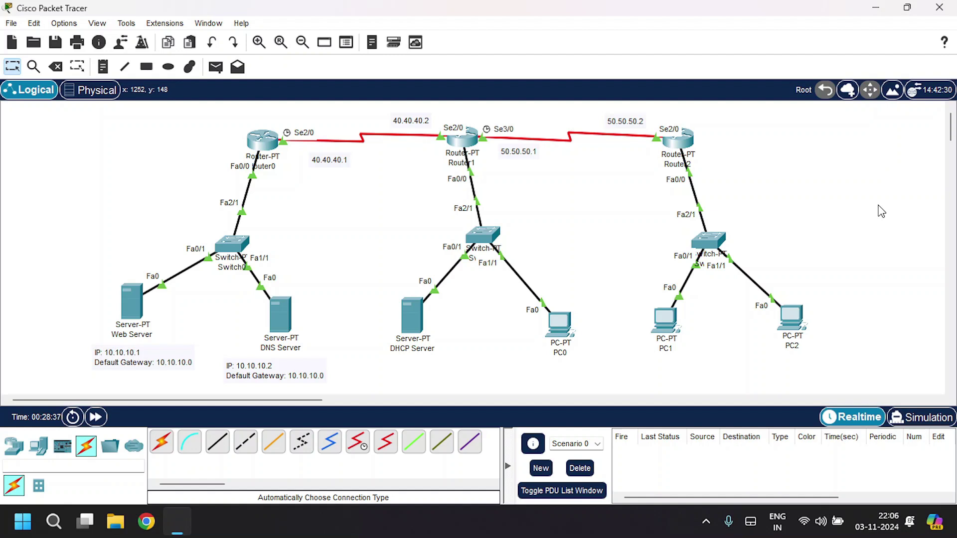
- Test connectivity inside each LAN with simple PDUs from Web Server to DNS Server, DHCP Server to PC0, and PC1 to PC2
click(215, 67)
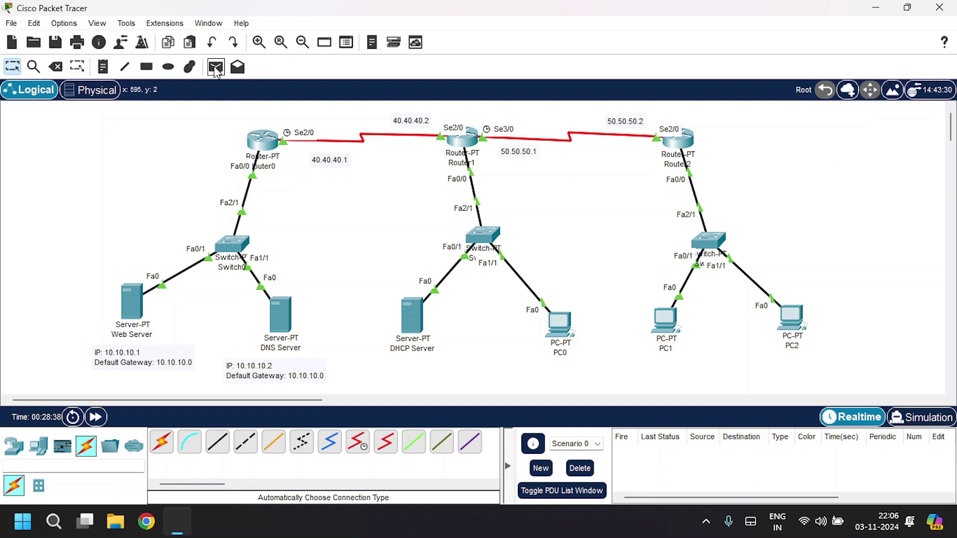
click(139, 305)
click(281, 315)
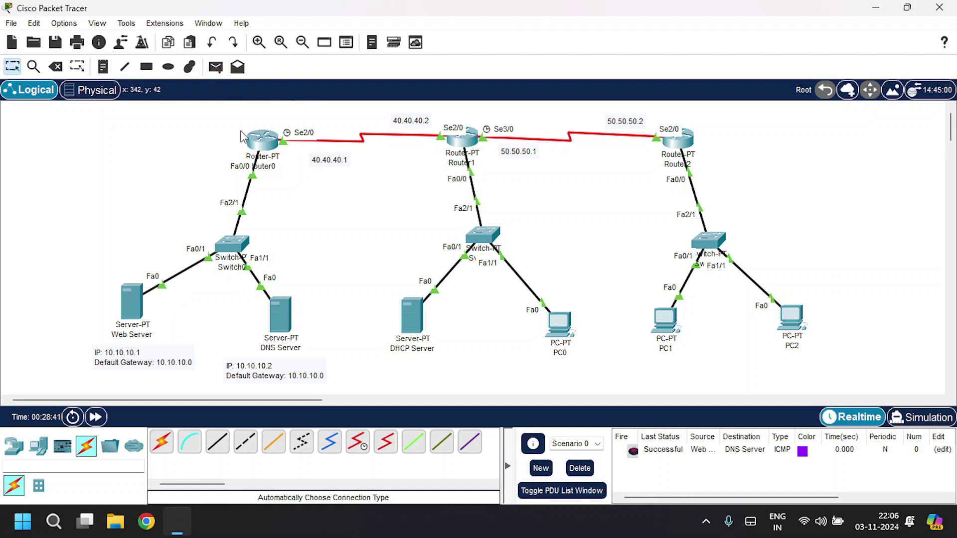
click(215, 67)
click(413, 317)
click(557, 335)
click(216, 66)
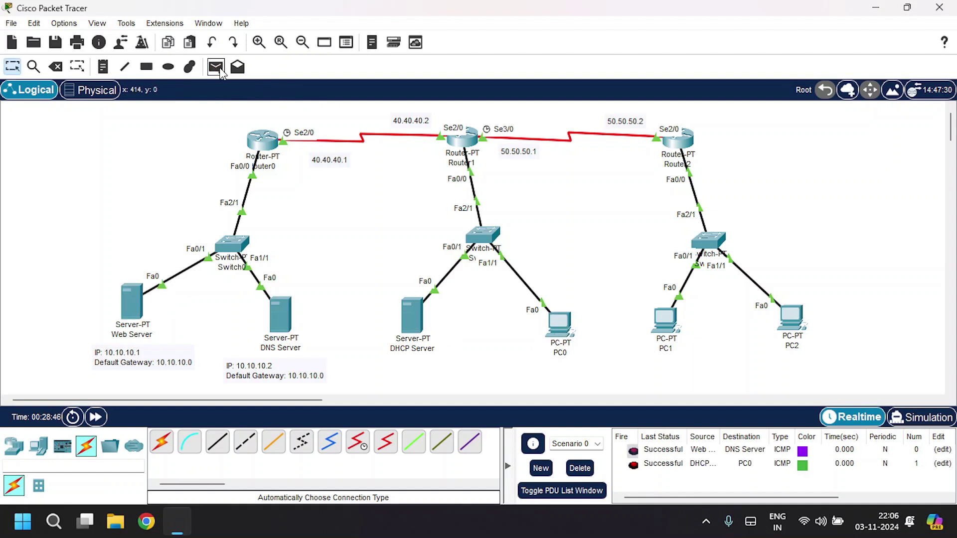
click(666, 321)
click(791, 318)
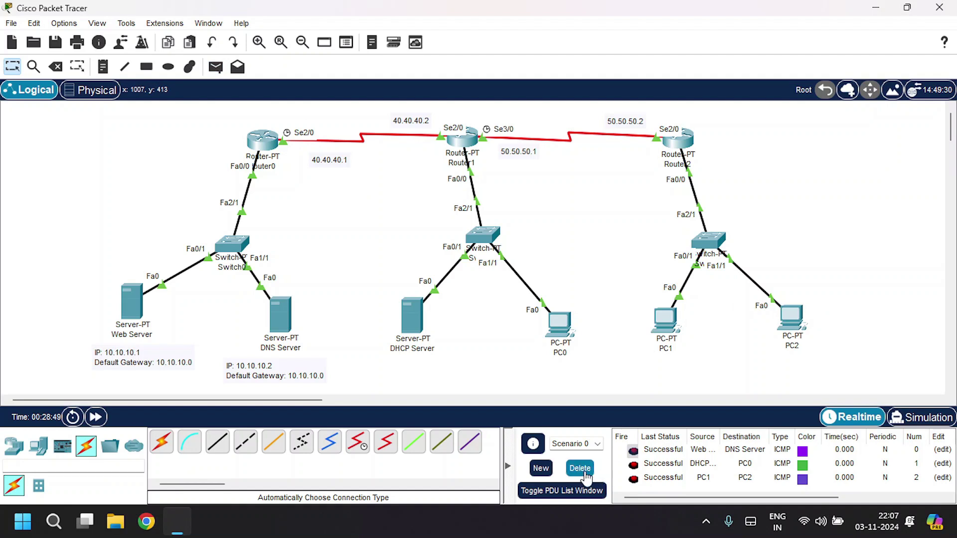
- Delete the earlier PDU tests and send a simple PDU from Web Server to DHCP Server twice
click(580, 468)
click(216, 68)
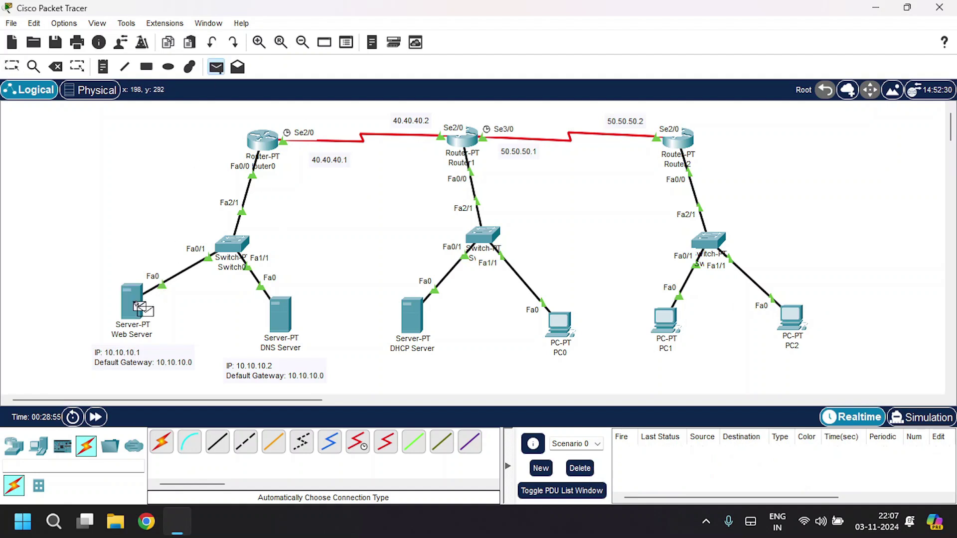
click(135, 304)
click(423, 318)
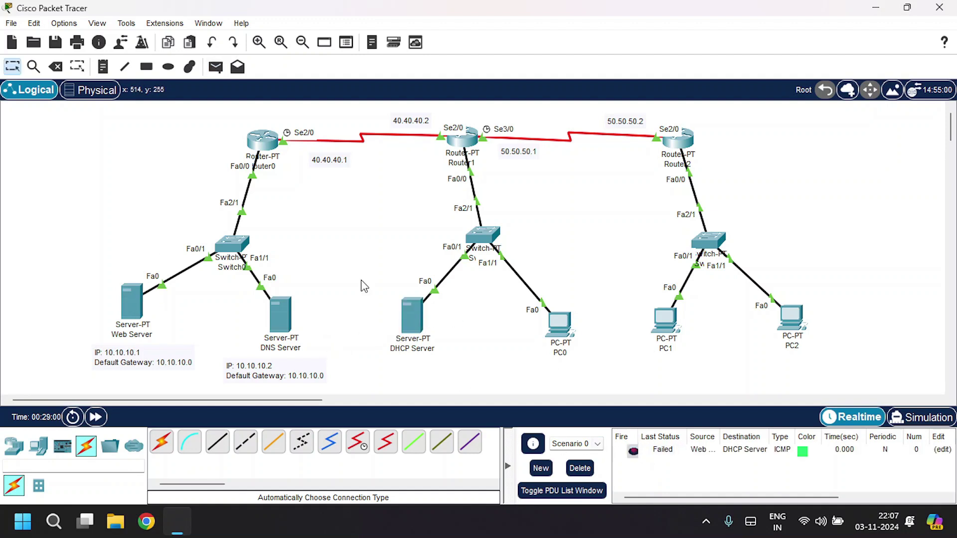
click(216, 67)
click(132, 303)
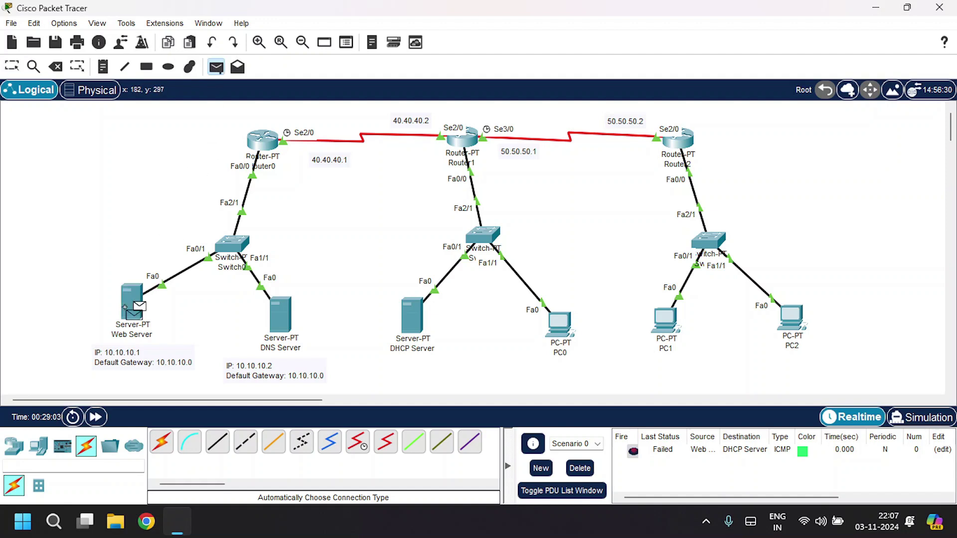
click(411, 317)
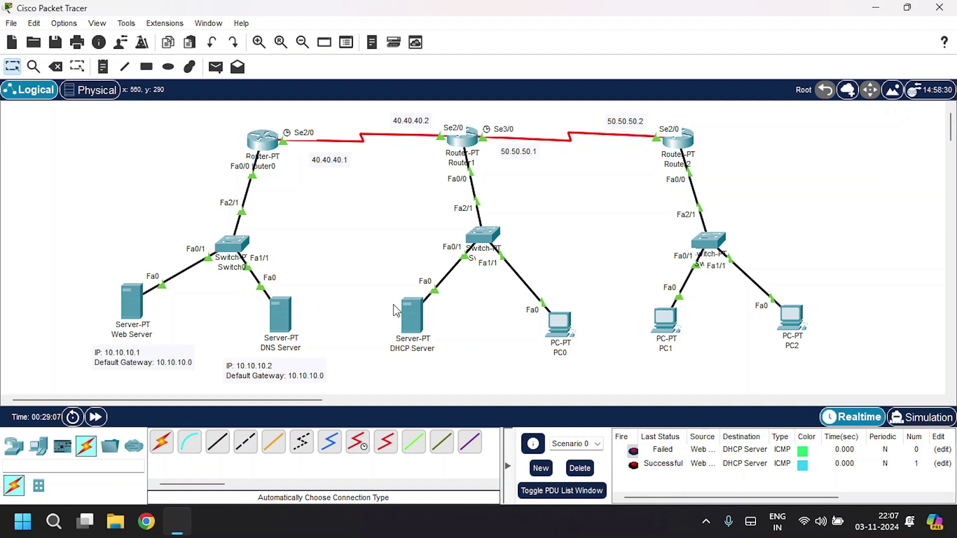
- Send a simple PDU from Web Server to PC1 twice and check the latest results in the PDU list
click(215, 66)
click(133, 304)
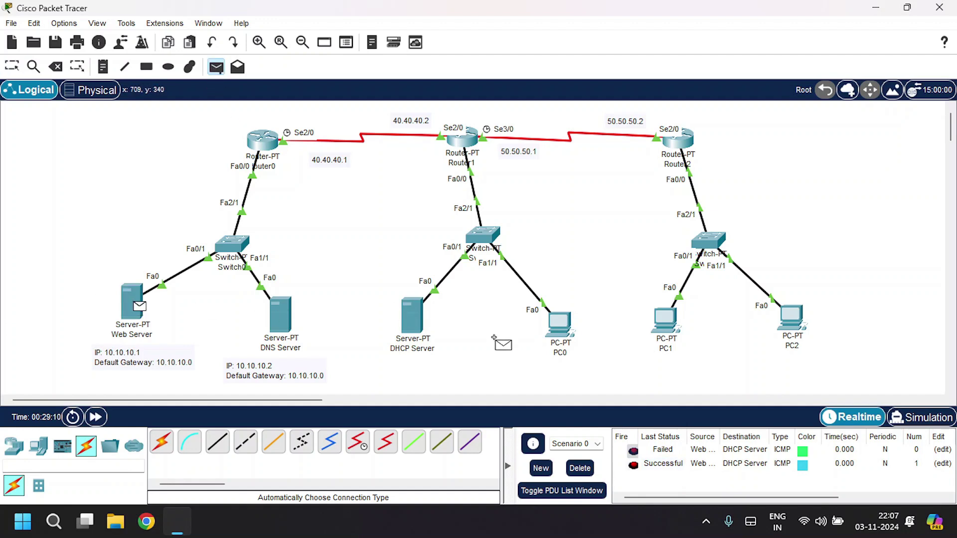
click(666, 321)
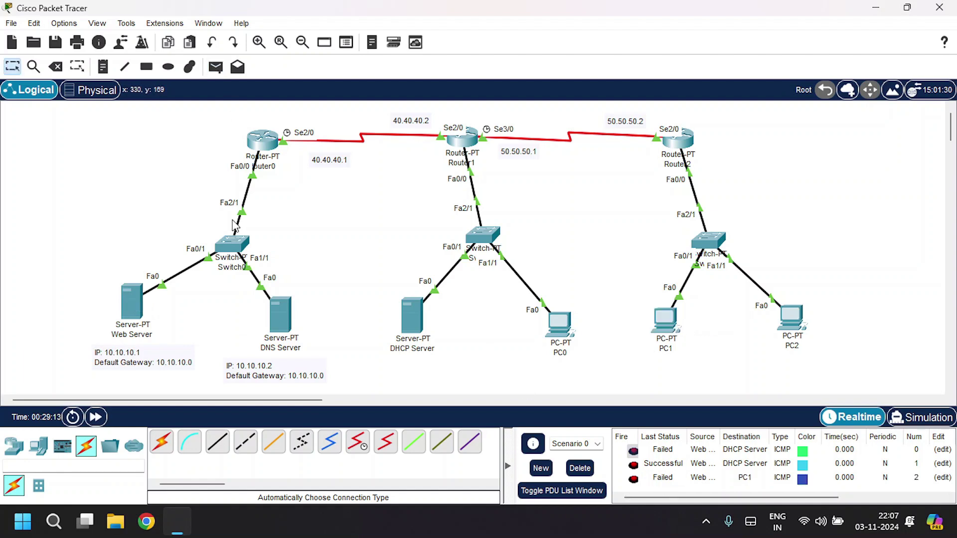
click(215, 66)
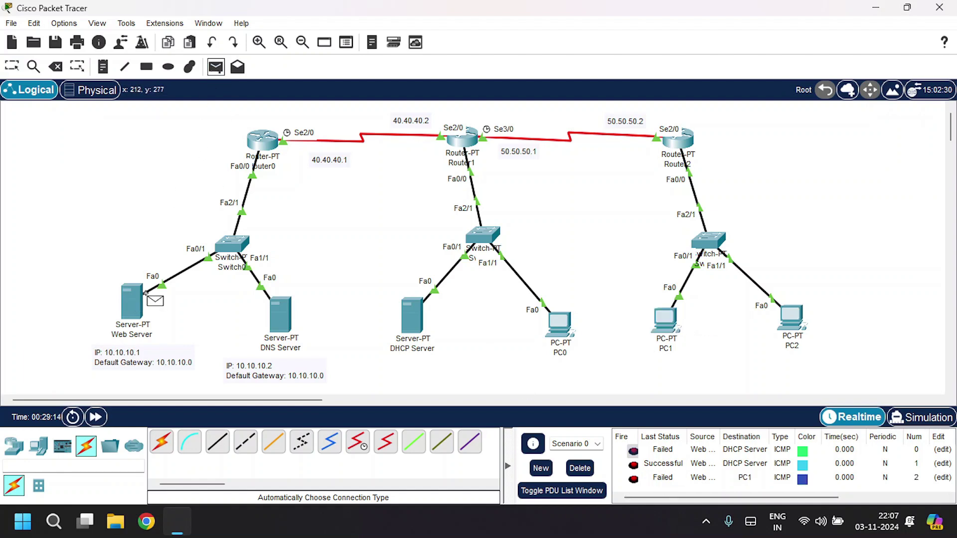
click(134, 305)
click(665, 322)
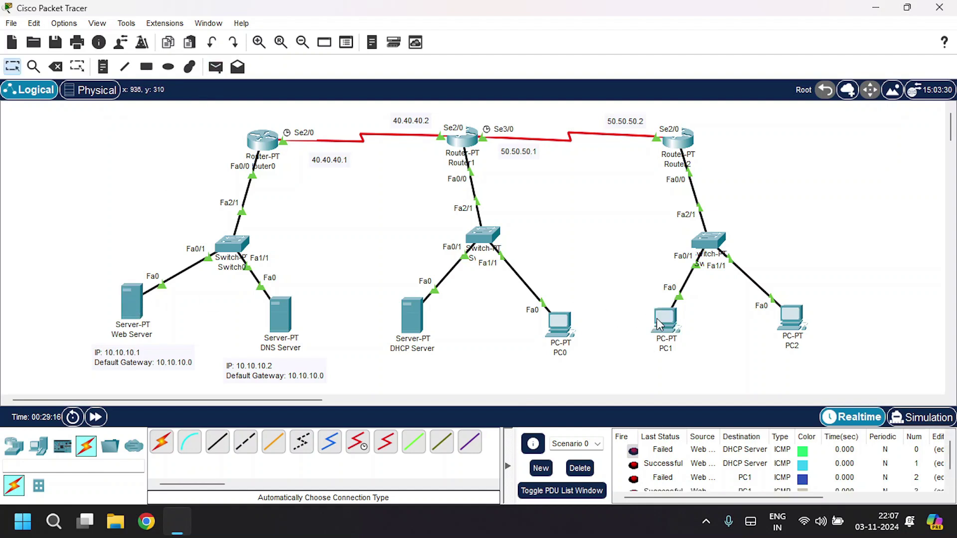
drag(951, 469, 952, 478)
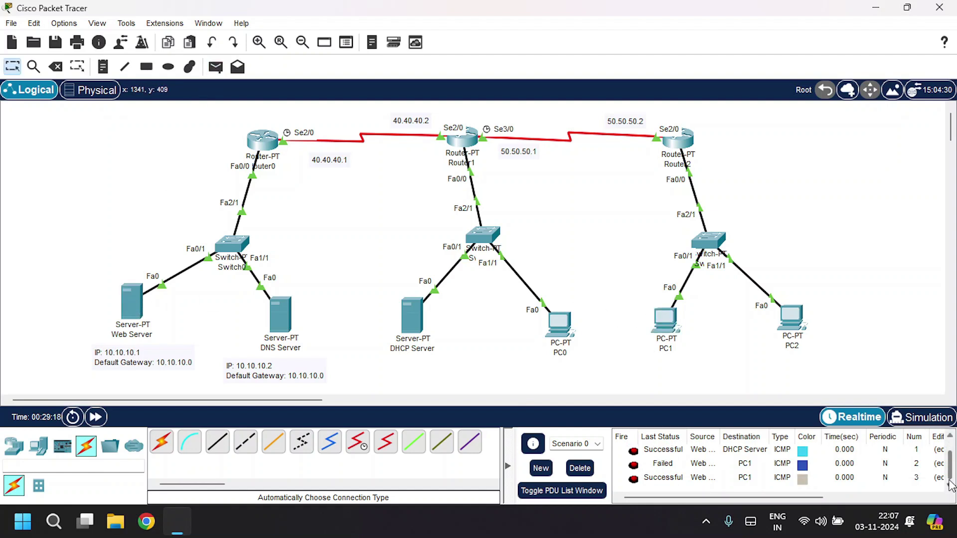
- Delete the earlier PDU tests and send a simple PDU from PC0 to PC1
click(579, 468)
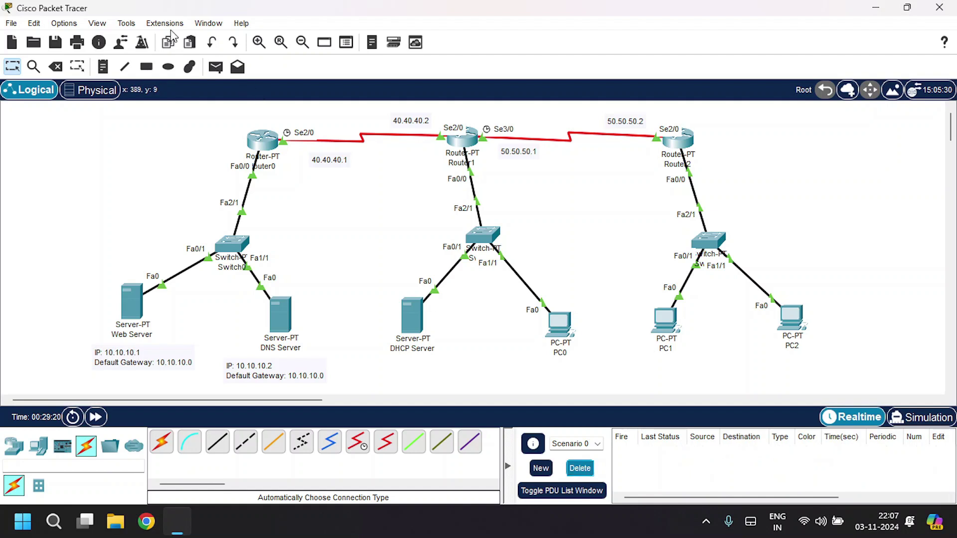
click(215, 66)
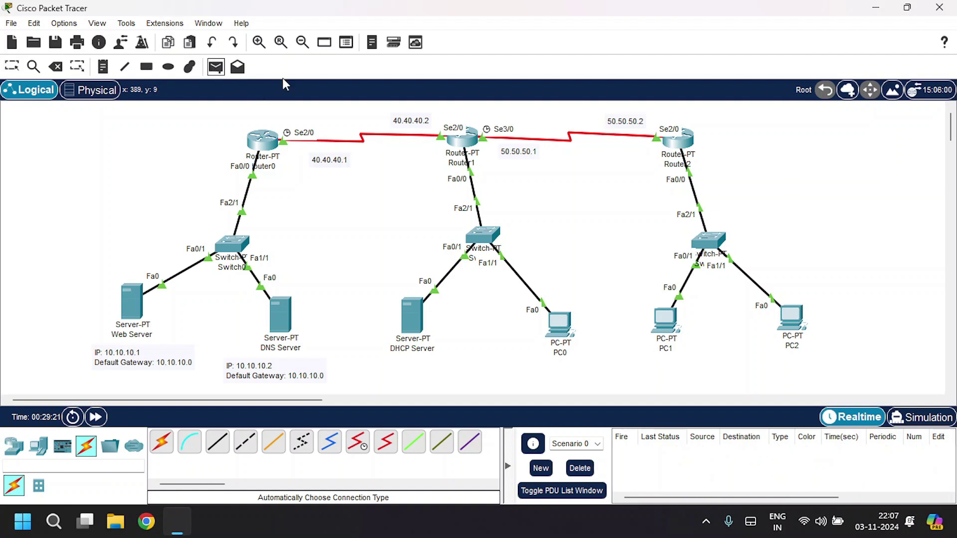
click(561, 322)
click(665, 324)
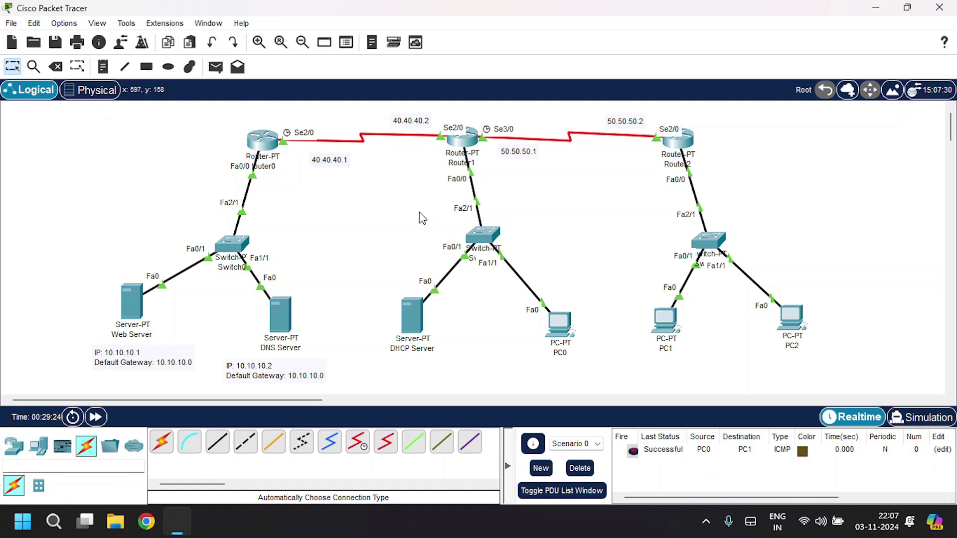
- Send a simple PDU from PC2 to DHCP Server, and clear the PDU list after the test
click(216, 67)
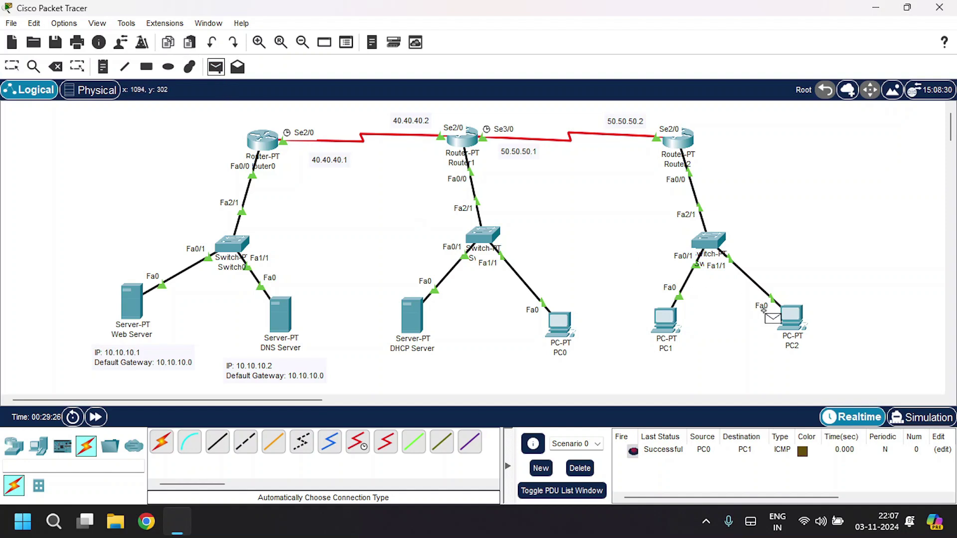
click(791, 319)
click(404, 334)
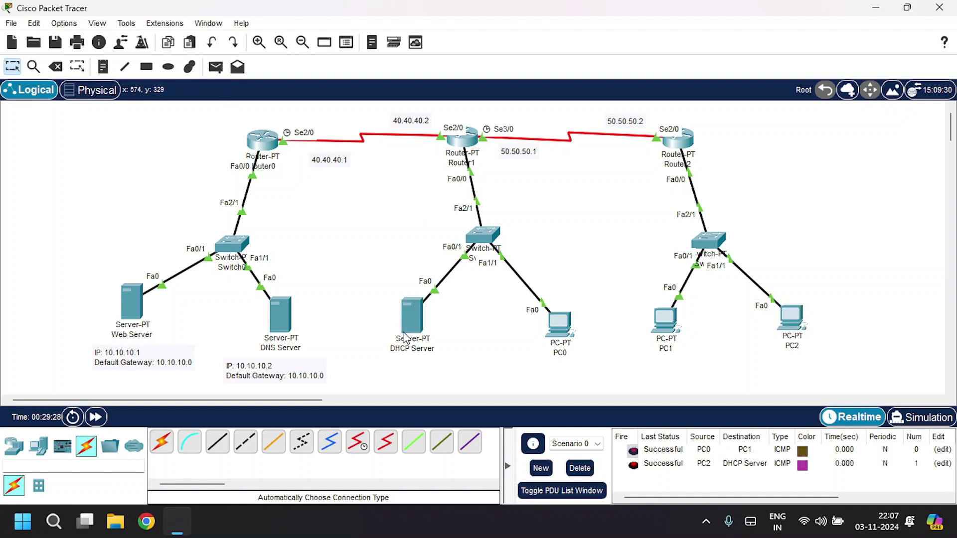
click(580, 469)
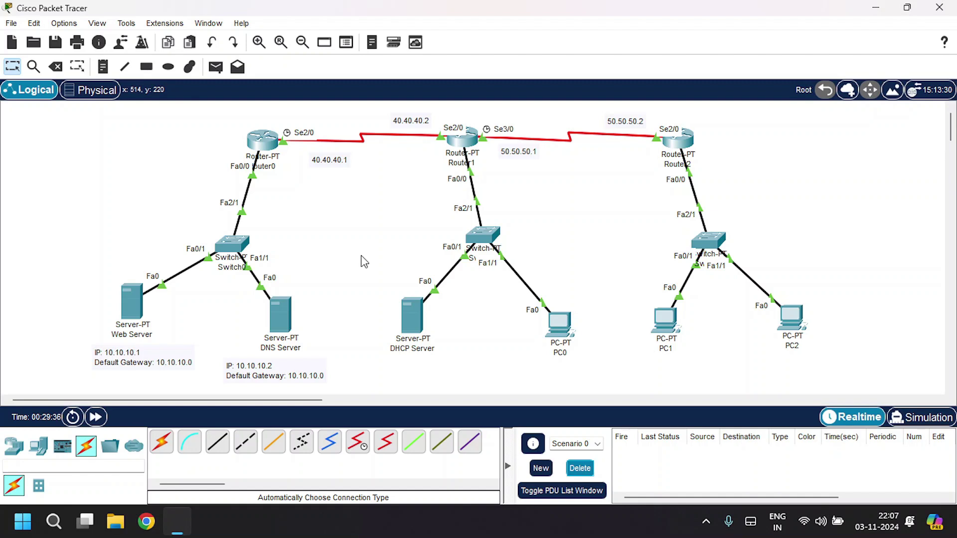
- Load the web server's page at 10.10.10.1 in PC0's Web Browser, and close the browser
click(558, 330)
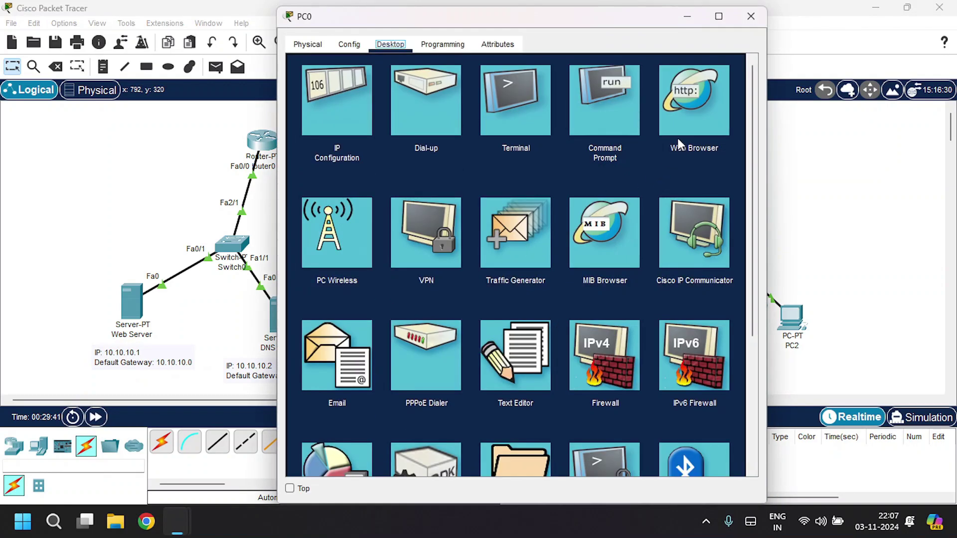
click(683, 118)
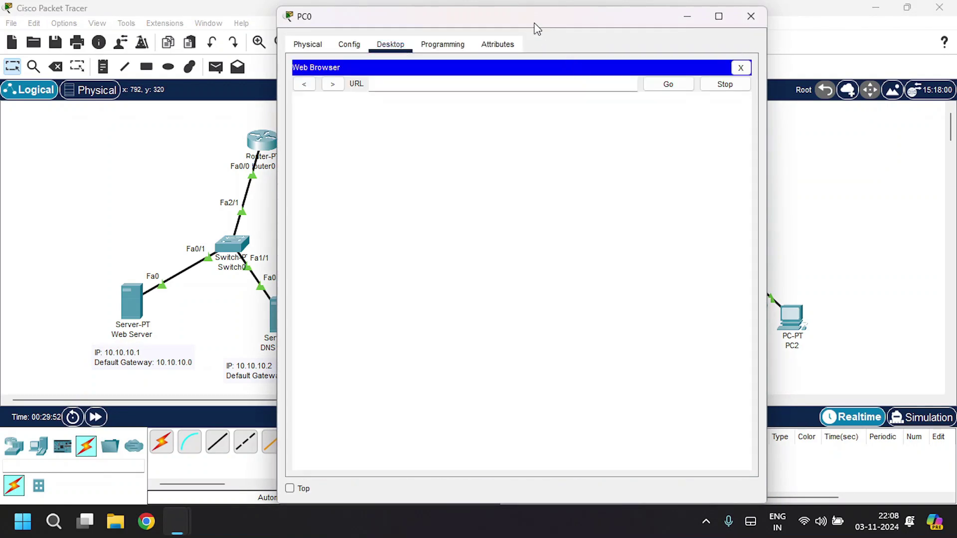
drag(532, 22, 692, 40)
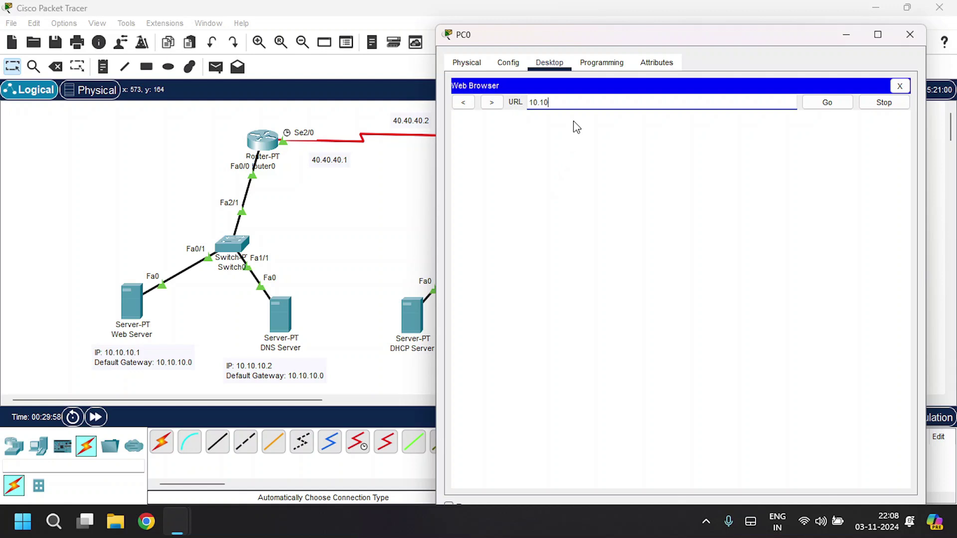
text(10.10.10.1)
key(Return)
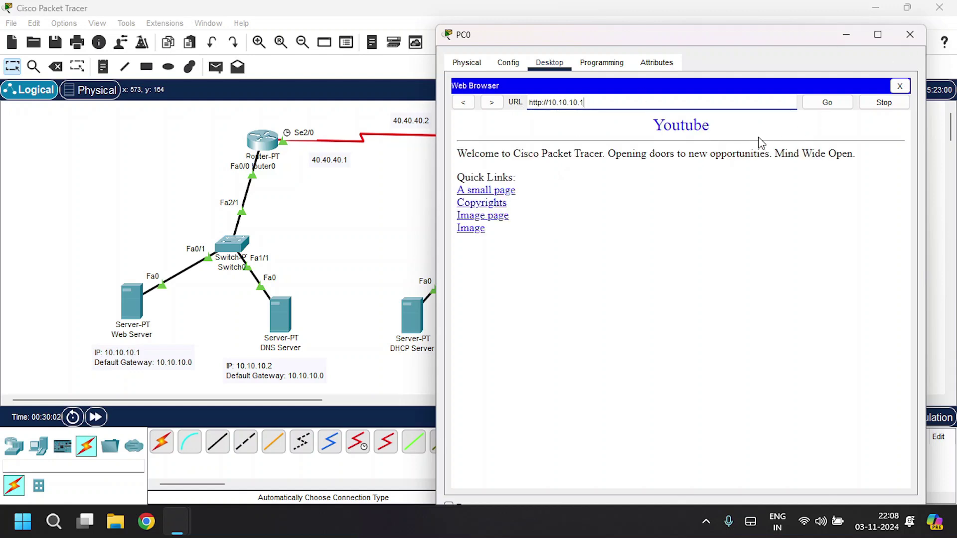
click(900, 87)
click(900, 86)
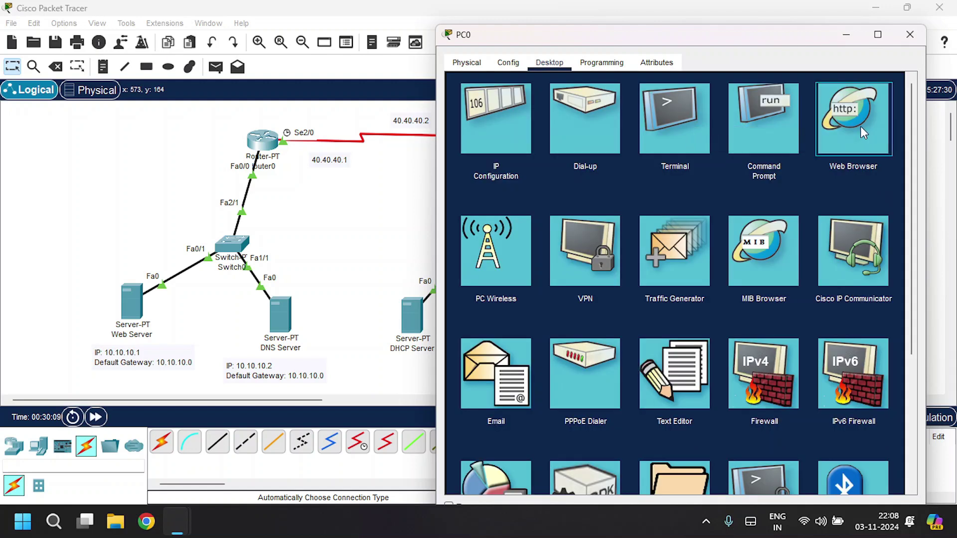
click(864, 133)
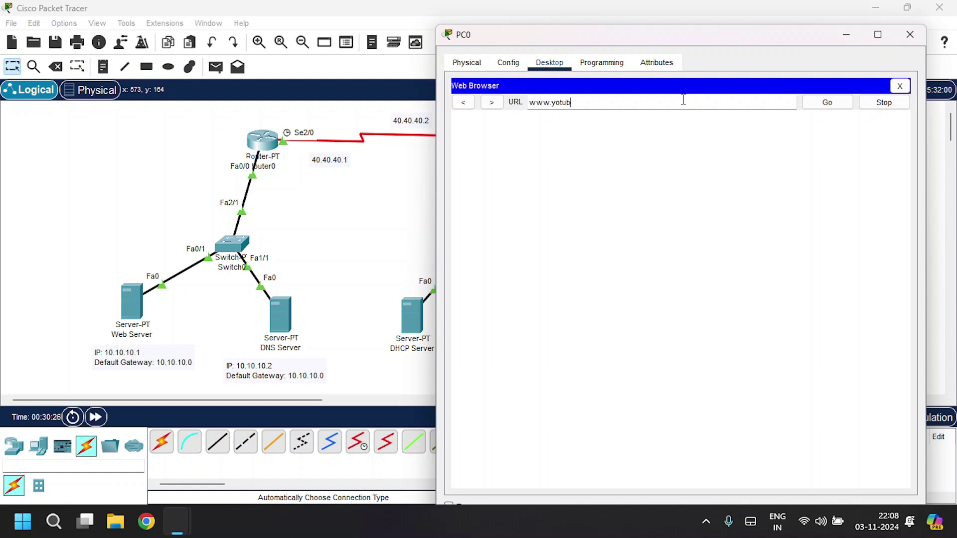
text(www.you)
click(825, 103)
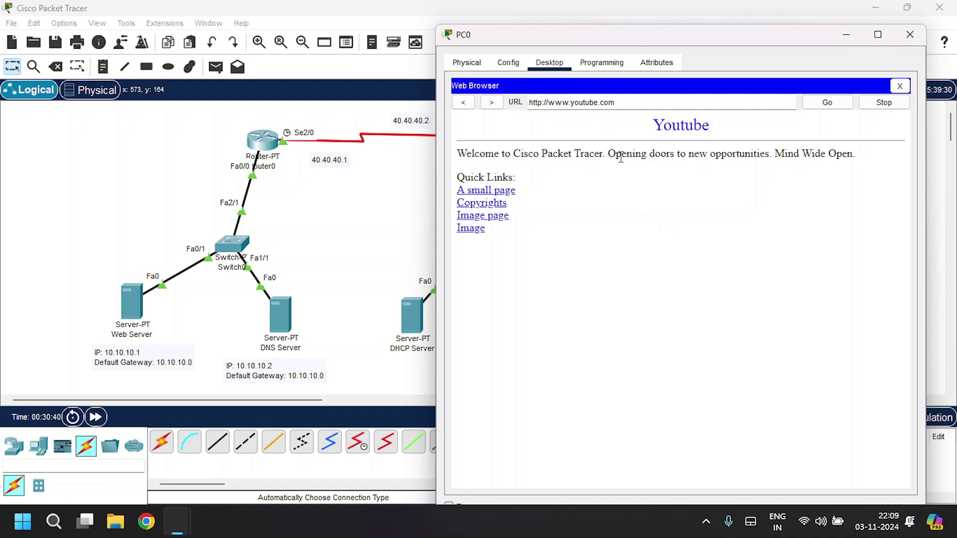
click(910, 36)
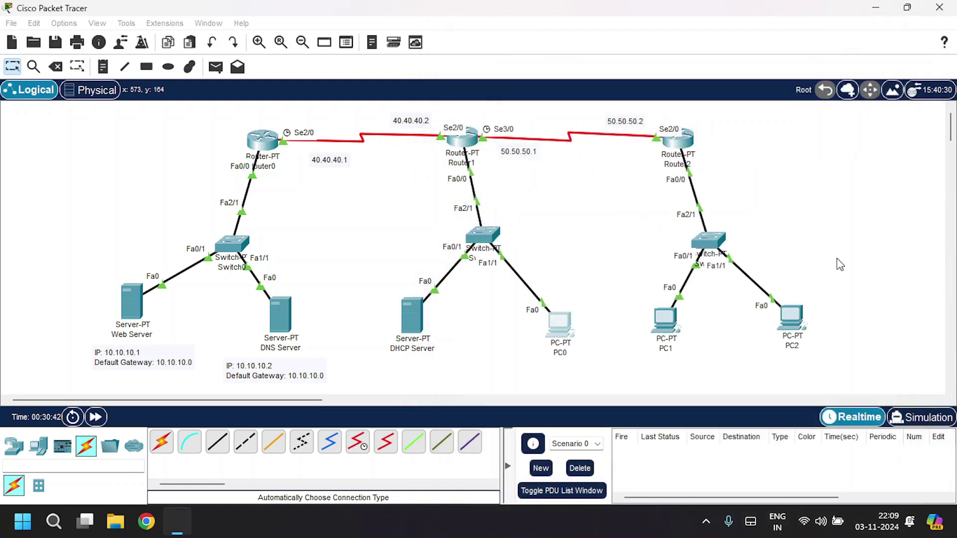
click(796, 335)
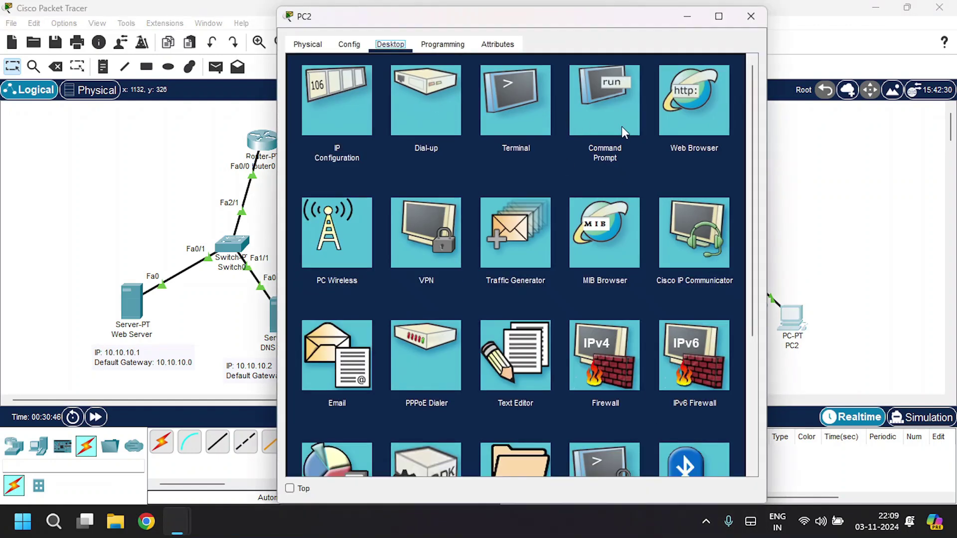
click(692, 111)
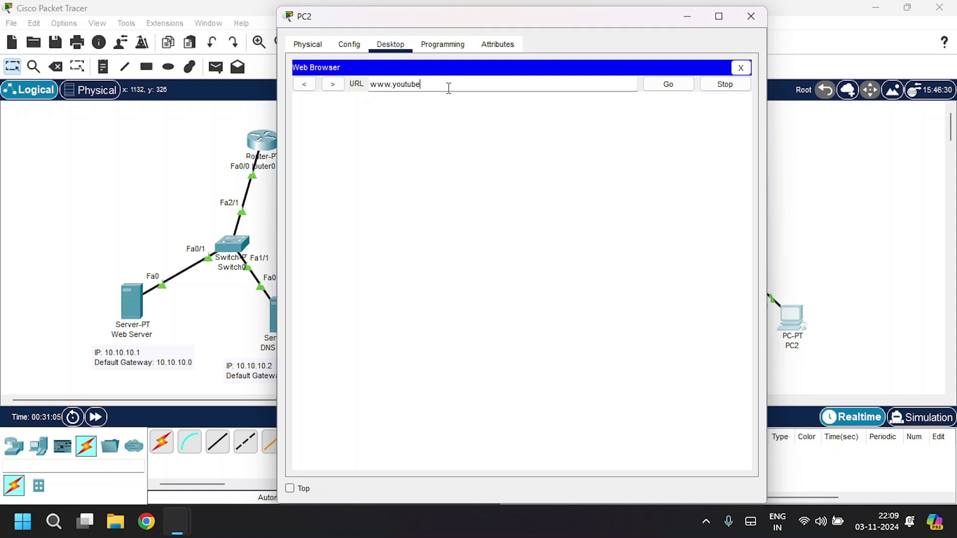
text(www.youtube.com)
key(Return)
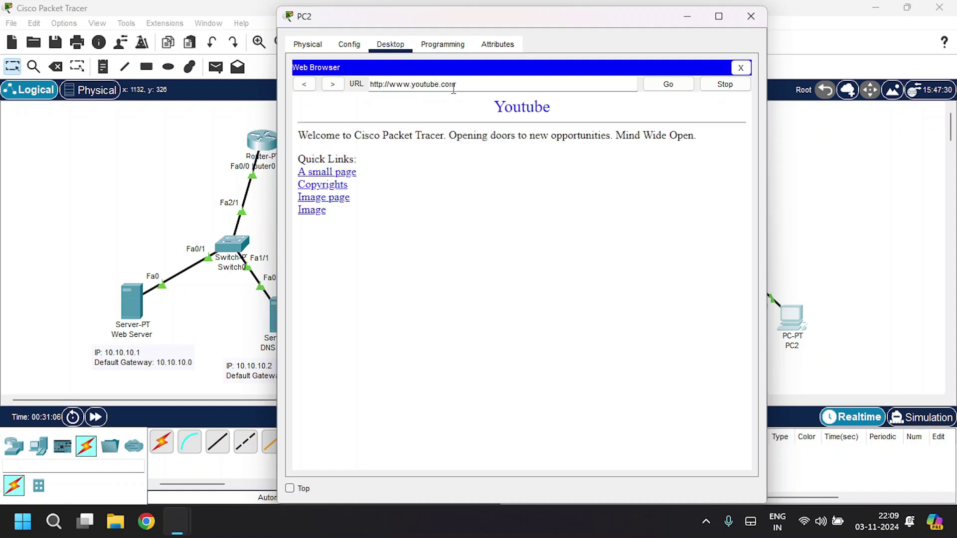
drag(436, 211, 367, 132)
click(367, 133)
click(751, 16)
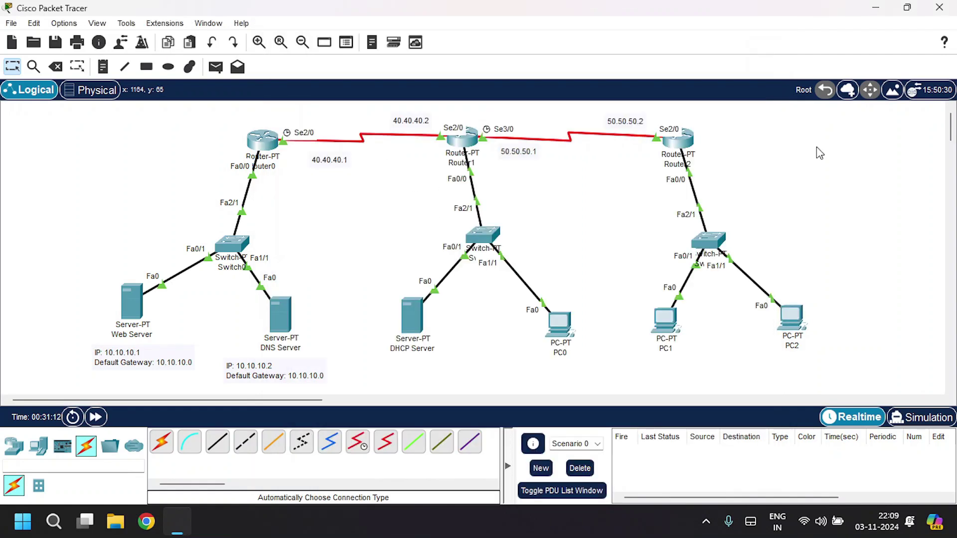